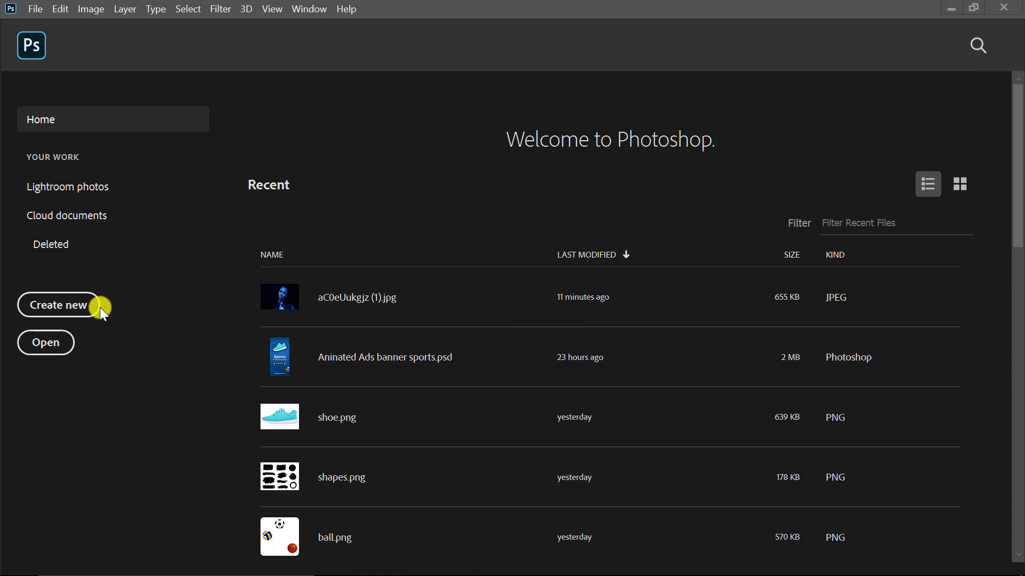
Create a blank A4 print document named 'Flyer Design' (2480×3508 px, 300 ppi)
left_click(73, 307)
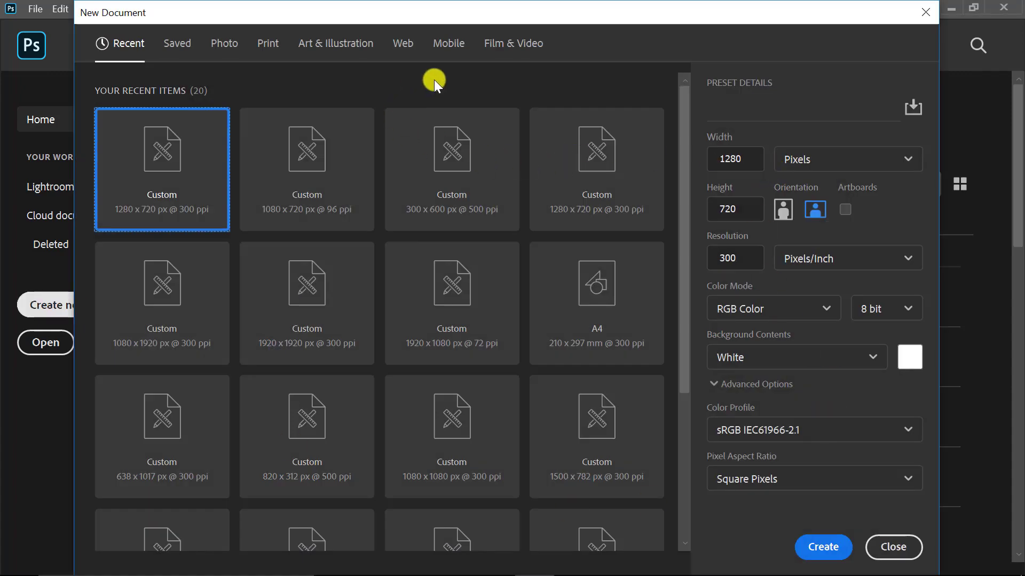
left_click(267, 47)
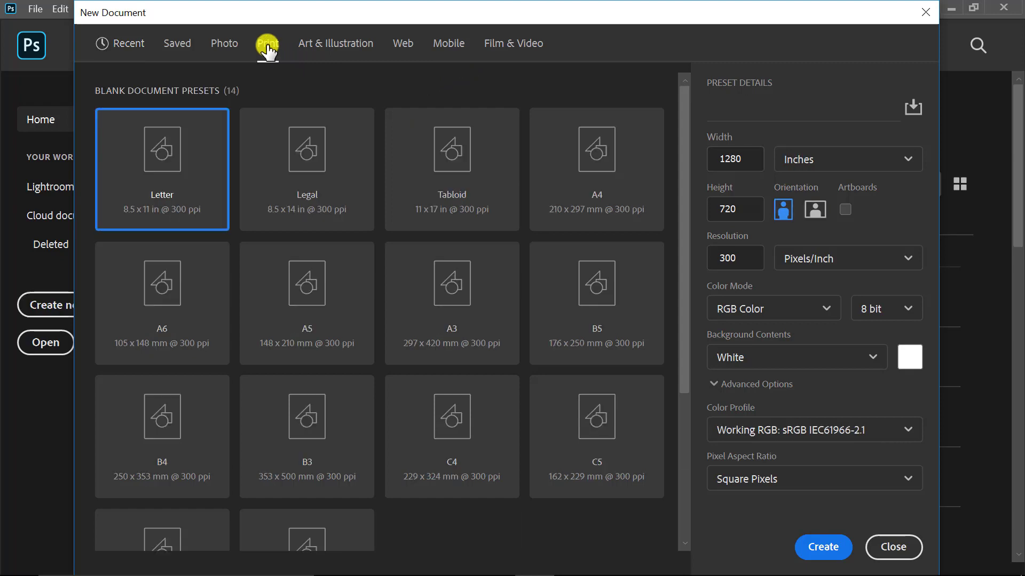
left_click(607, 162)
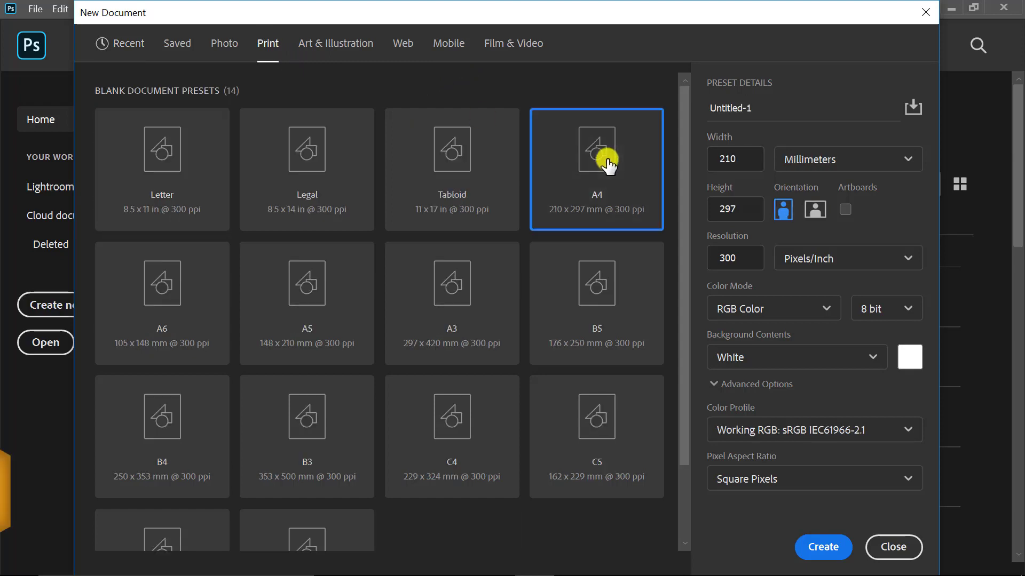
left_click(758, 108)
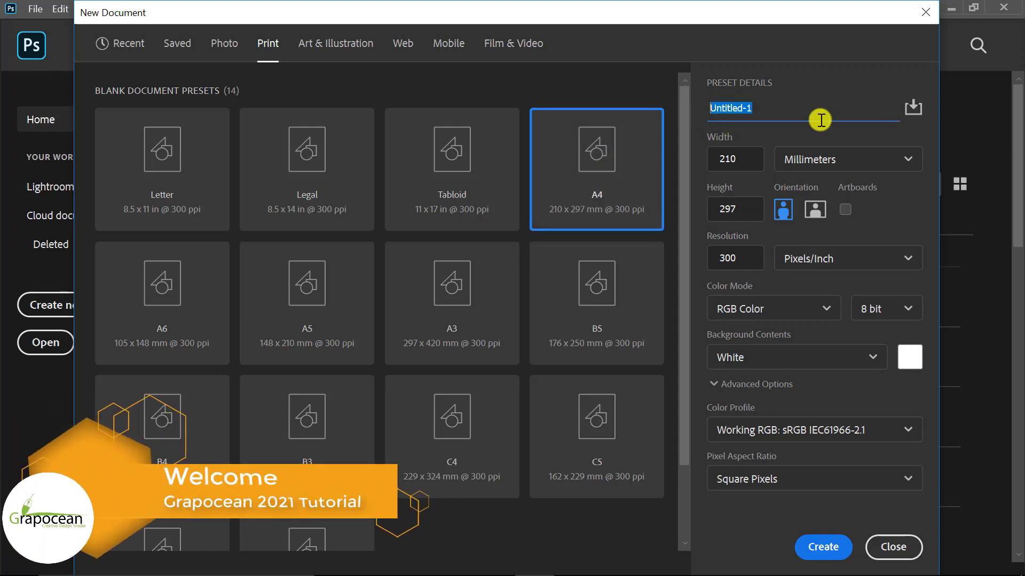
type("Flyer ")
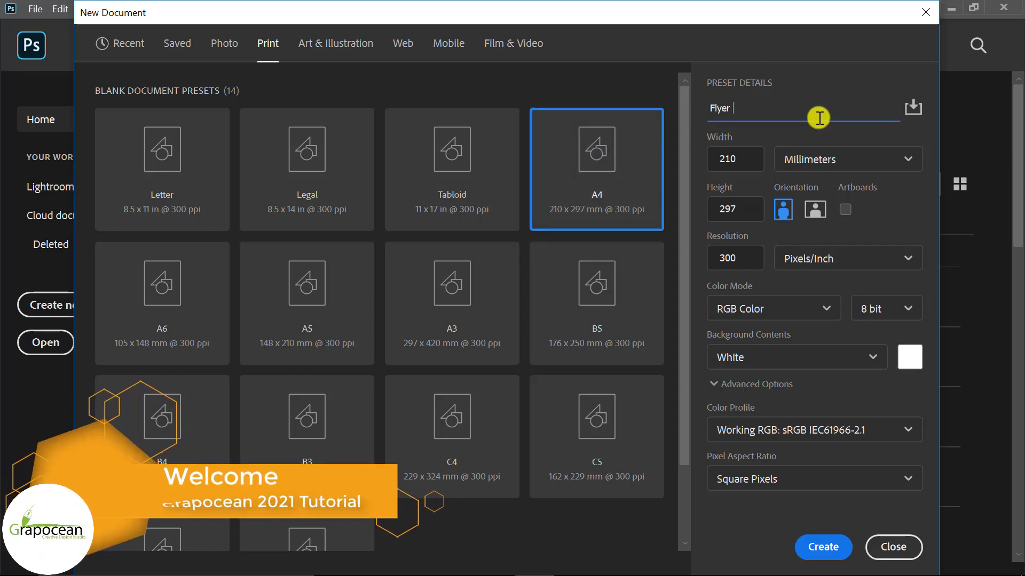
type("Design")
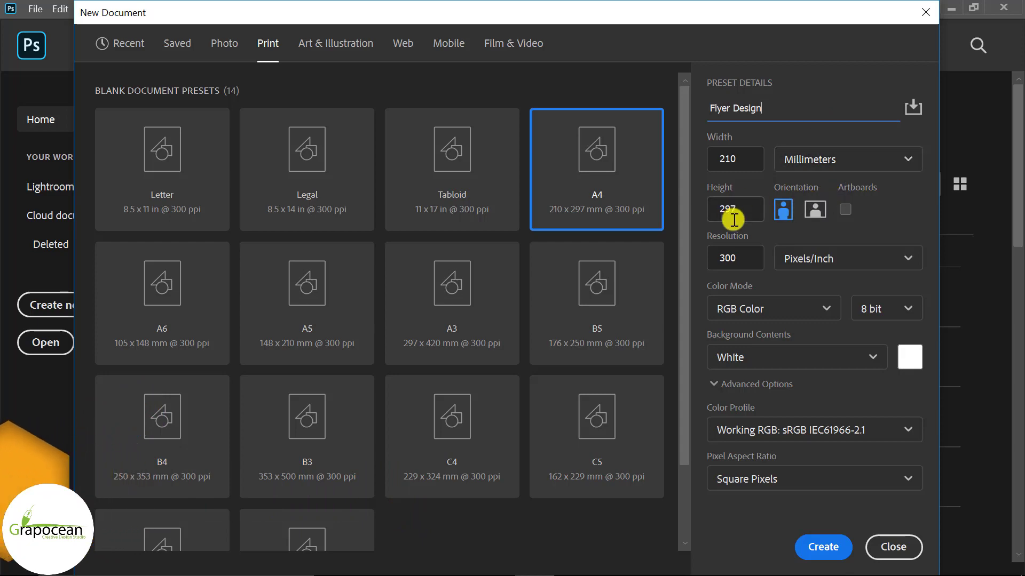
left_click(823, 548)
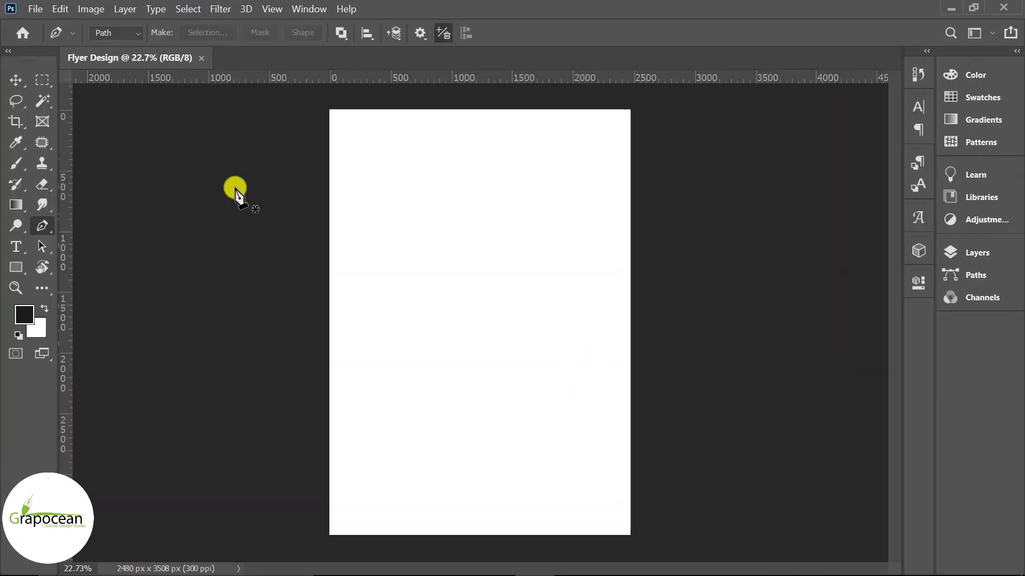
Open the sky image and the Flyer Print image from the Club Flyer folder
left_click(35, 9)
left_click(42, 34)
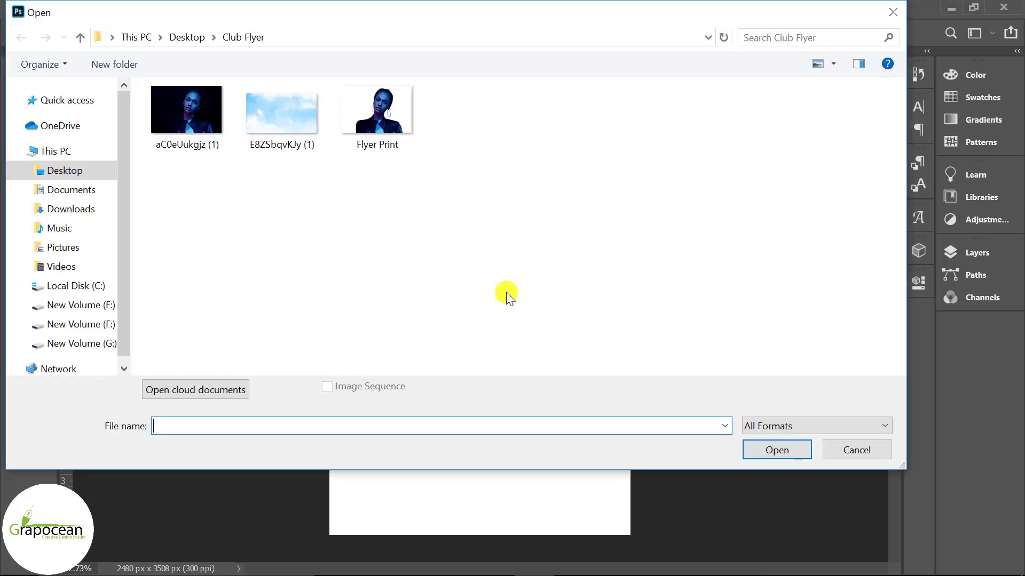
left_click(291, 129)
left_click(371, 130, "ctrl")
left_click(754, 452)
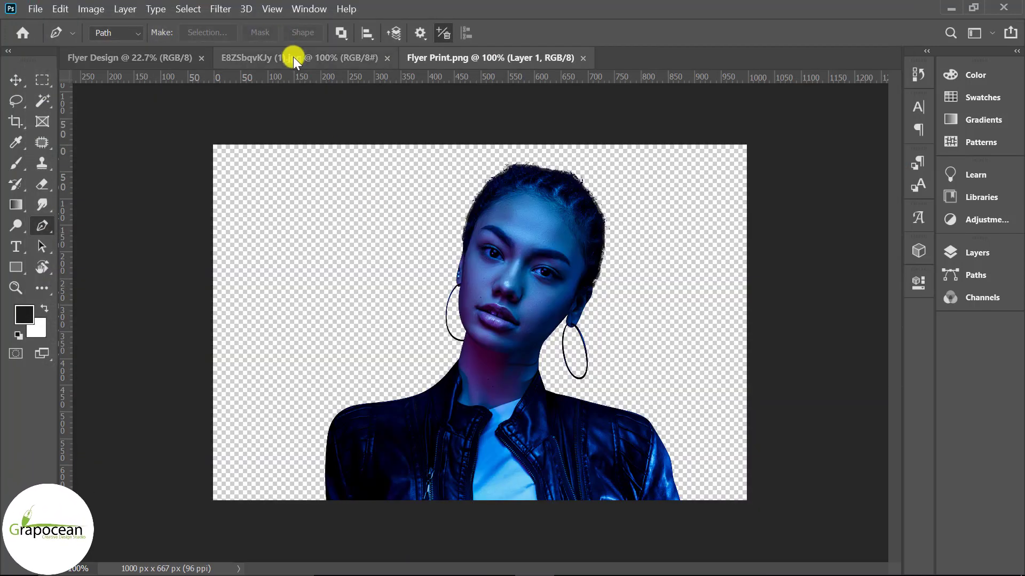
Unlock the sky image's Background layer and drag it into Flyer Design
left_click(293, 58)
left_click(1000, 262)
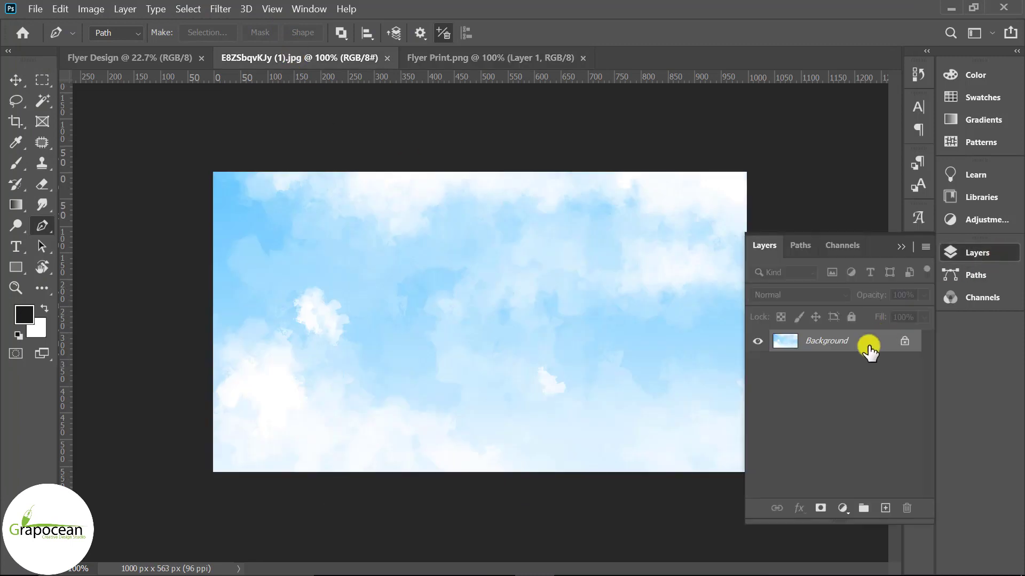
left_click(905, 341)
key("Escape")
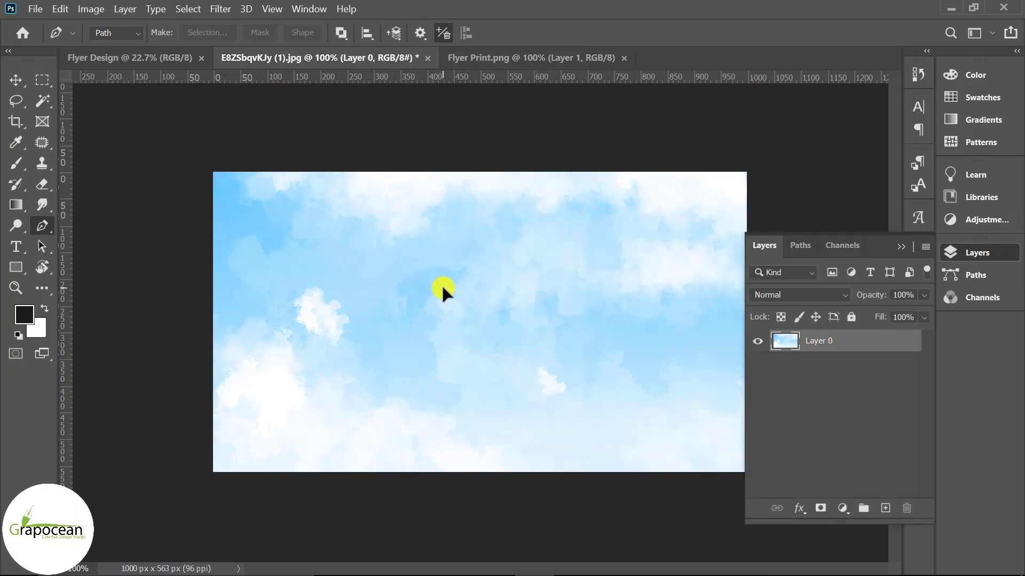
left_click(13, 78)
mouse_move(478, 195)
left_mouse_down()
mouse_move(316, 152)
mouse_move(475, 321)
left_mouse_up()
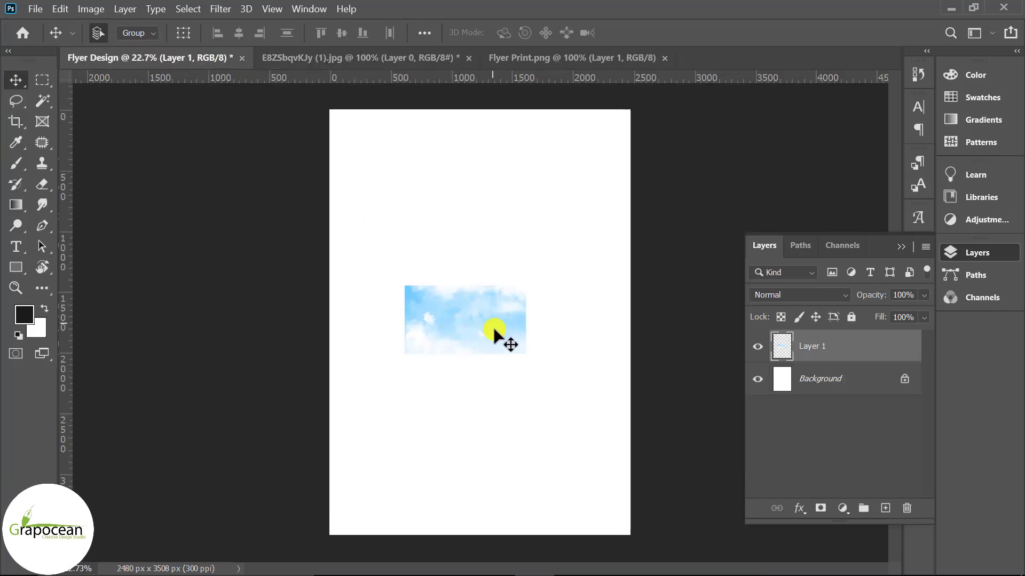
Scale the sky up about three times so it spans the page width, and commit
key("ctrl+t")
left_click_drag(526, 354, 655, 427)
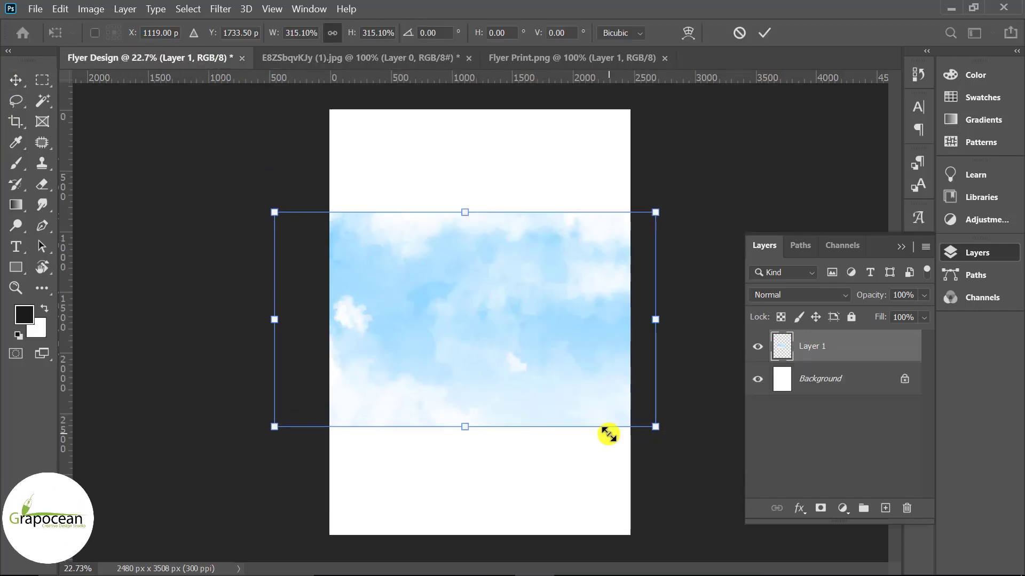
mouse_move(520, 358)
left_mouse_down()
mouse_move(534, 360)
mouse_move(527, 318)
left_mouse_up()
left_click(764, 32)
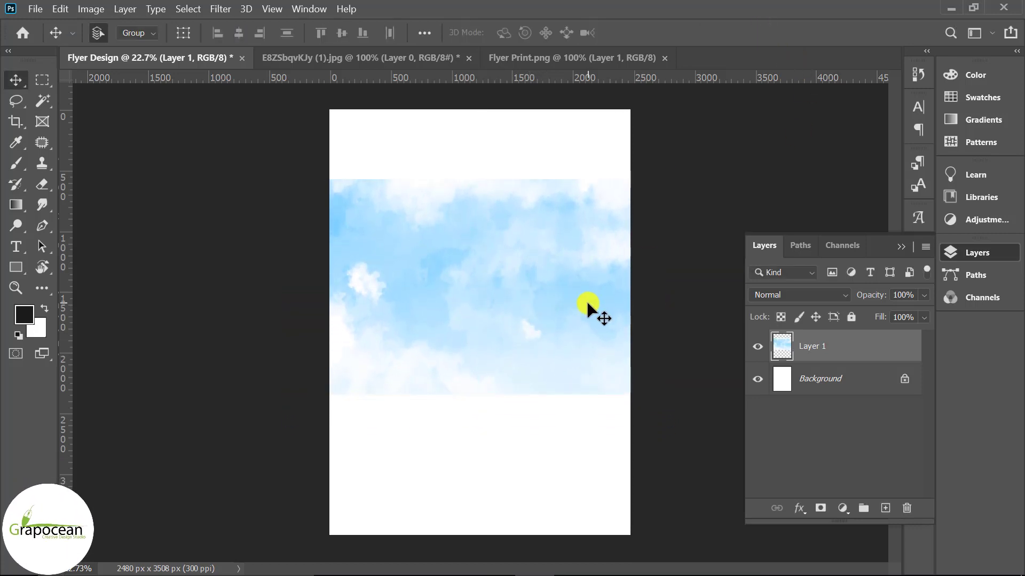
left_click(852, 390)
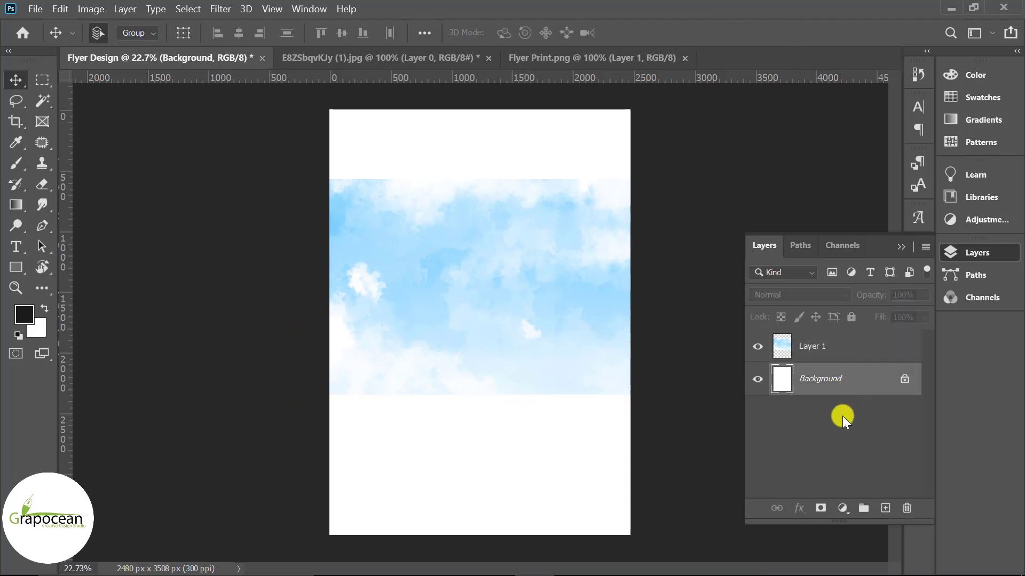
left_click(852, 351)
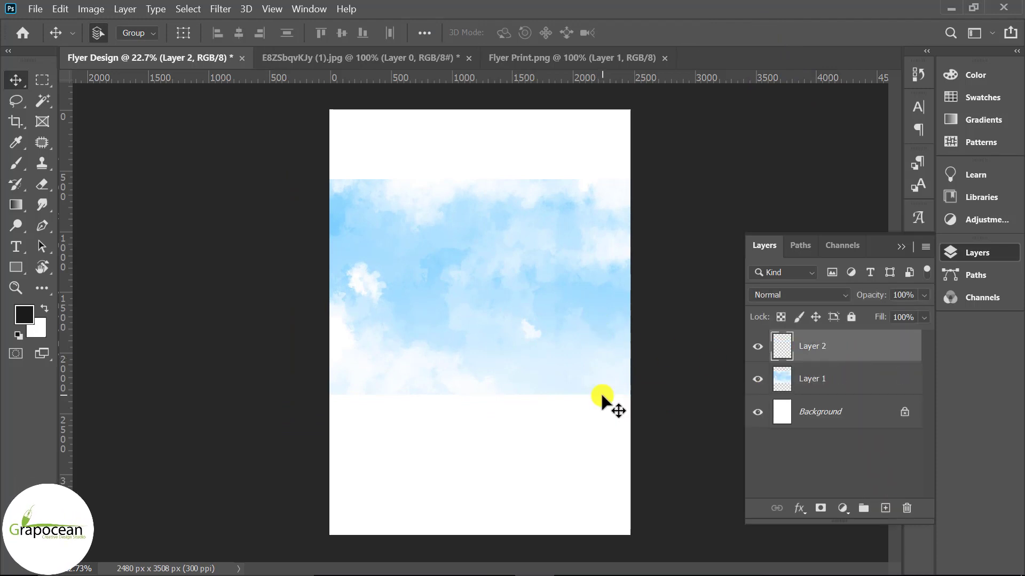
Draw a rectangle covering the whole page with the Rectangle tool
left_click(16, 267)
left_click(97, 270)
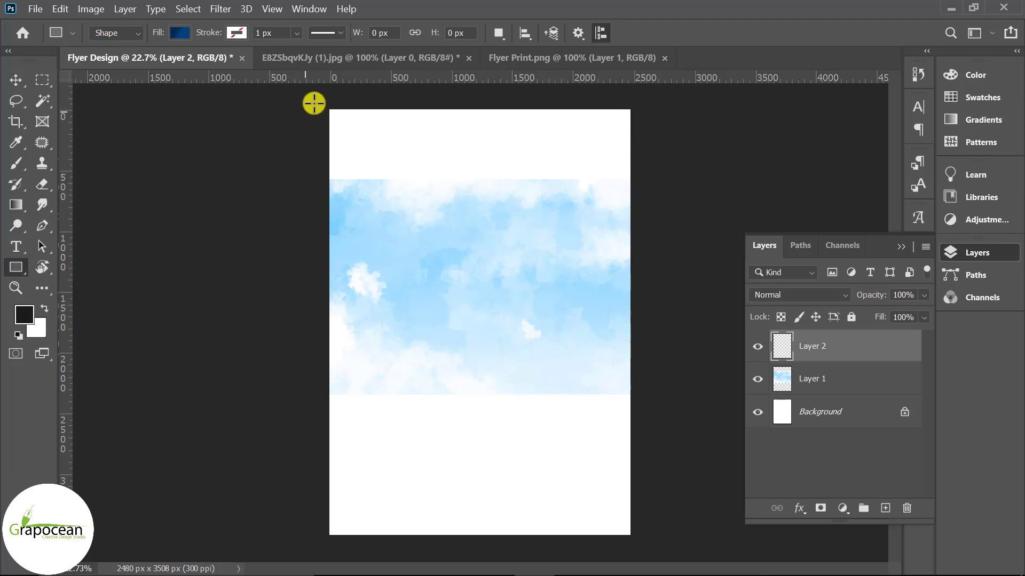
mouse_move(314, 102)
left_mouse_down()
mouse_move(558, 536)
mouse_move(641, 553)
left_mouse_up()
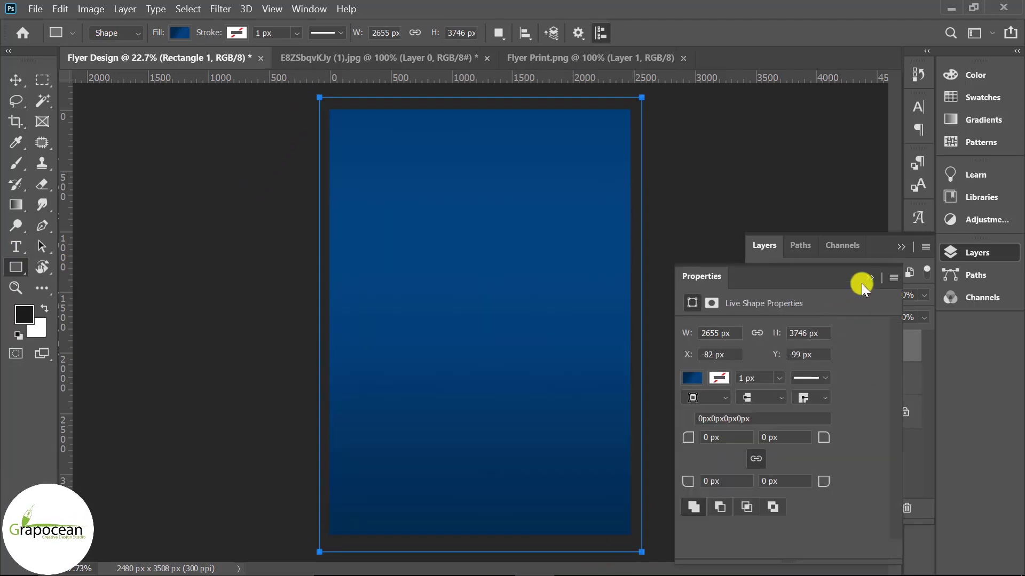
left_click(862, 282)
Add a Gradient Overlay to the rectangle through its Blending Options
right_click(886, 346)
left_click(731, 31)
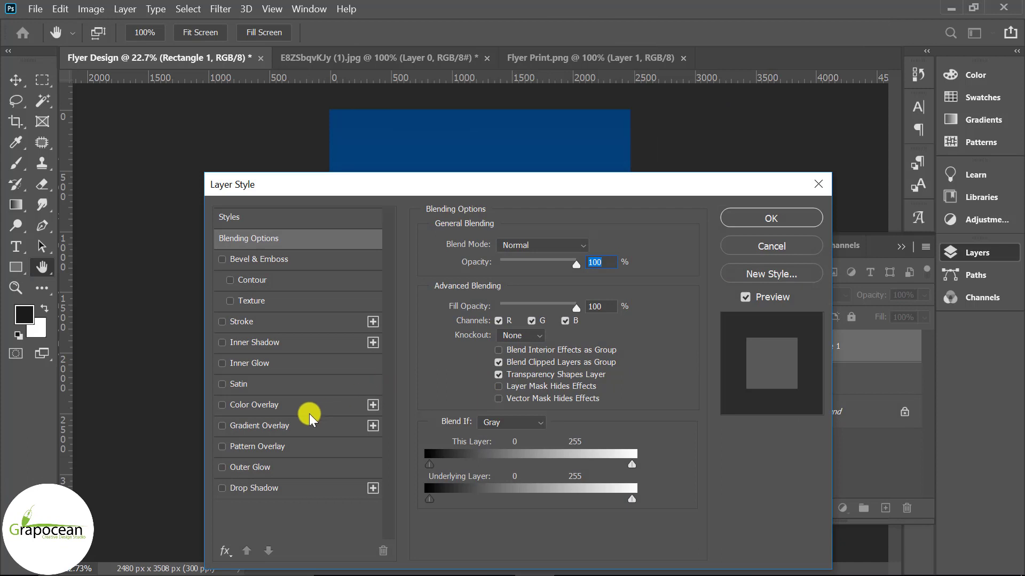
left_click(283, 425)
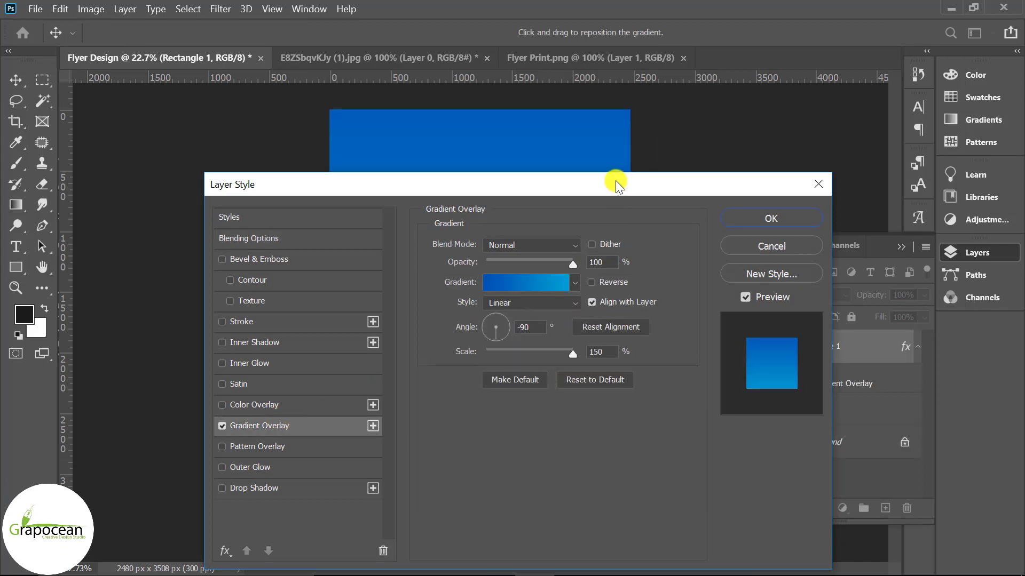
left_click_drag(617, 185, 889, 190)
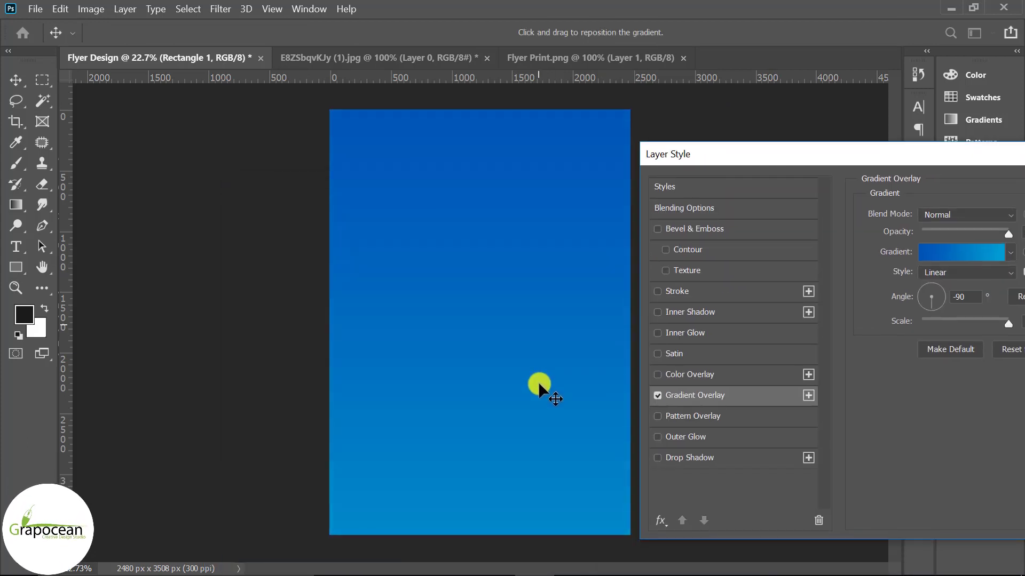
mouse_move(538, 382)
left_mouse_down()
mouse_move(542, 183)
mouse_move(535, 292)
mouse_move(533, 231)
left_mouse_up()
Apply a purple-violet preset from the Purples gradient presets
left_click(1010, 253)
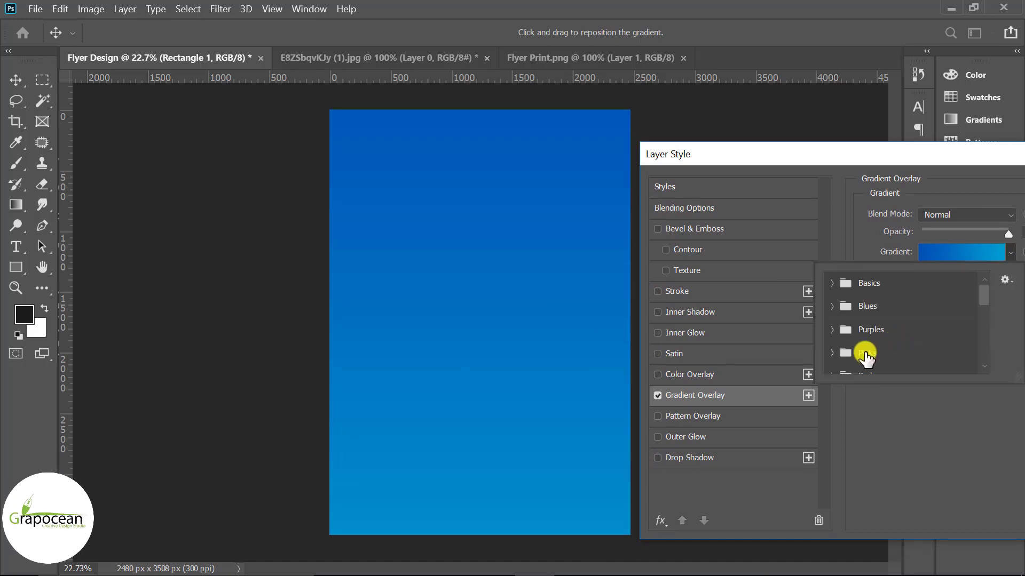
left_click(840, 354)
scroll(961, 354, "down", 2)
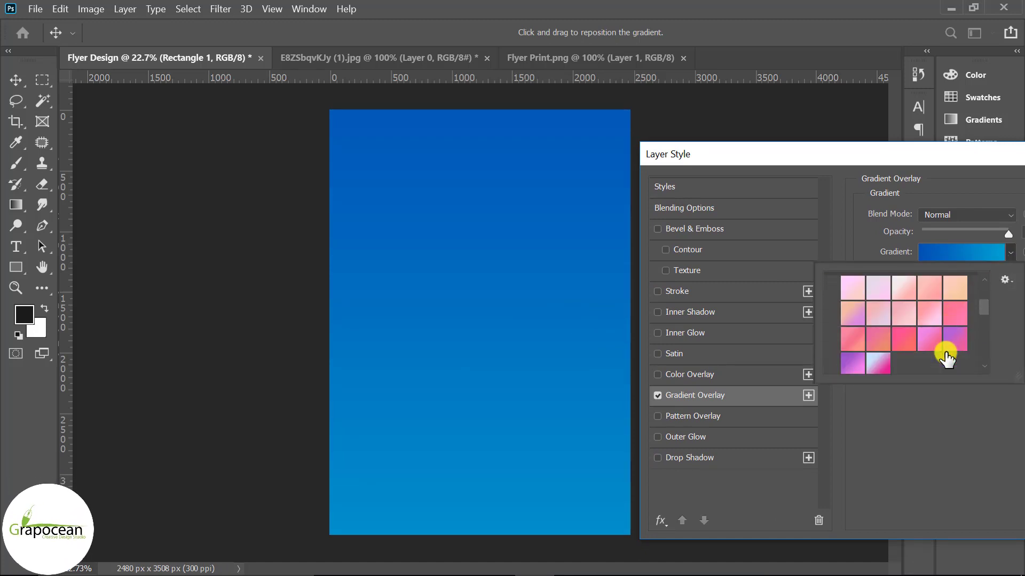
scroll(946, 355, "down", 1)
left_click(853, 339)
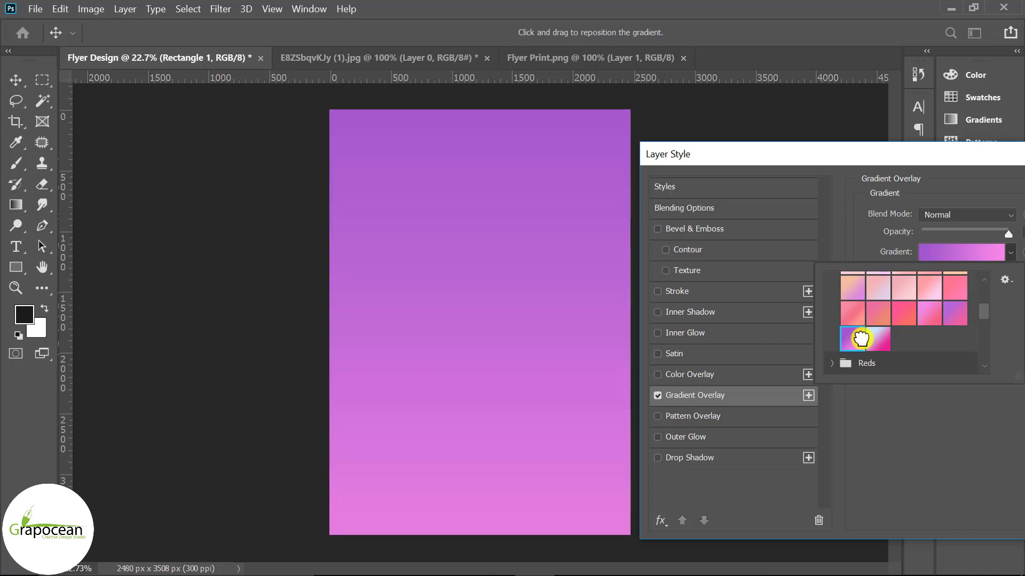
scroll(859, 338, "up", 2)
scroll(849, 329, "up", 1)
left_click(840, 323)
scroll(915, 338, "down", 1)
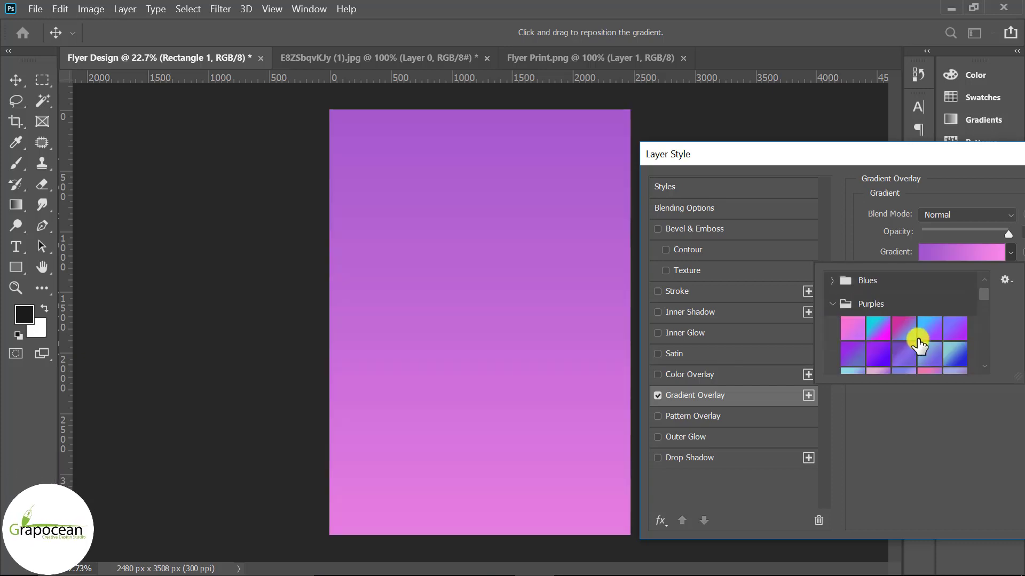
scroll(931, 358, "down", 1)
left_click(880, 352)
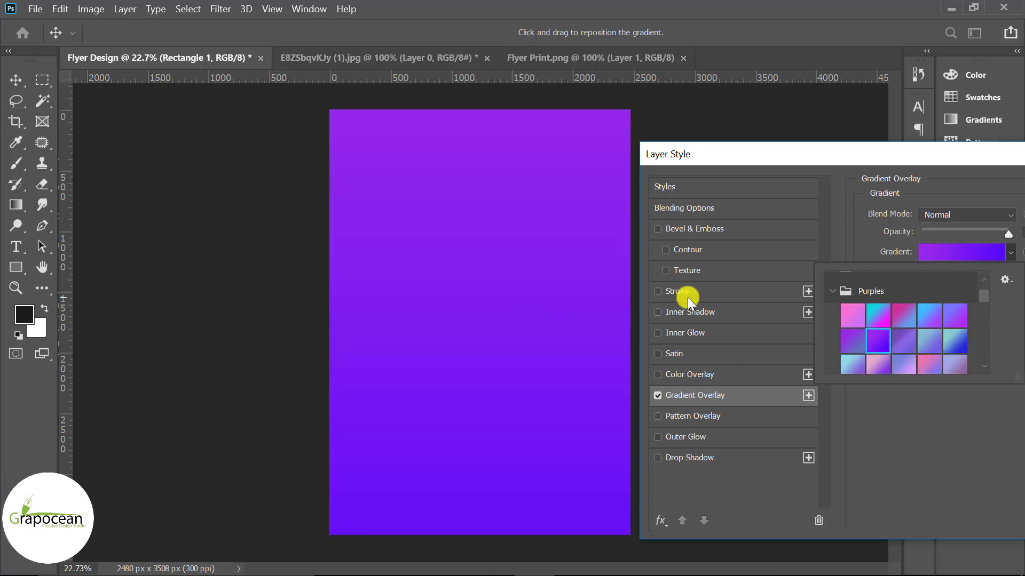
Change the gradient's left stop to a darker pink
left_click(924, 251)
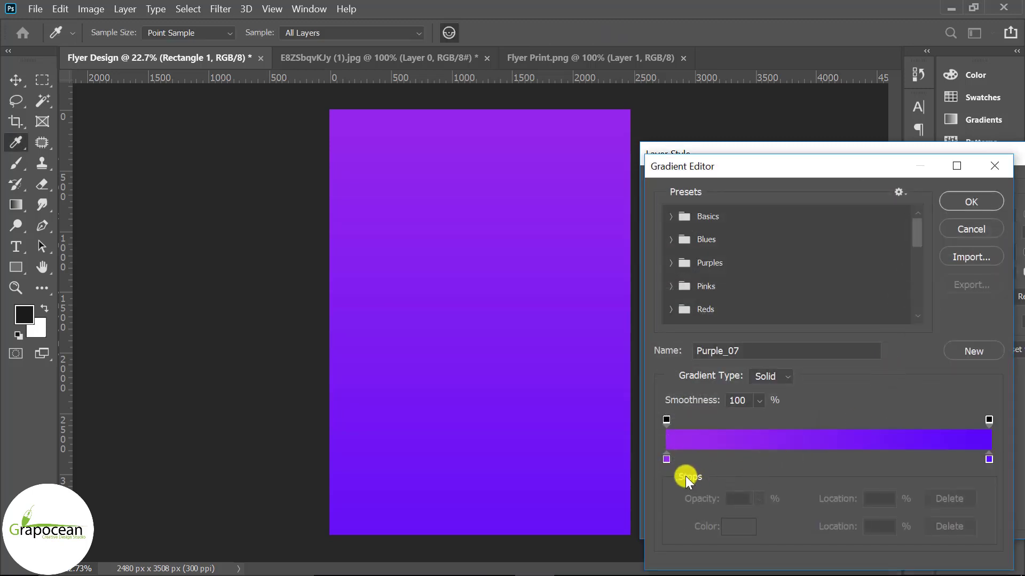
double_click(668, 459)
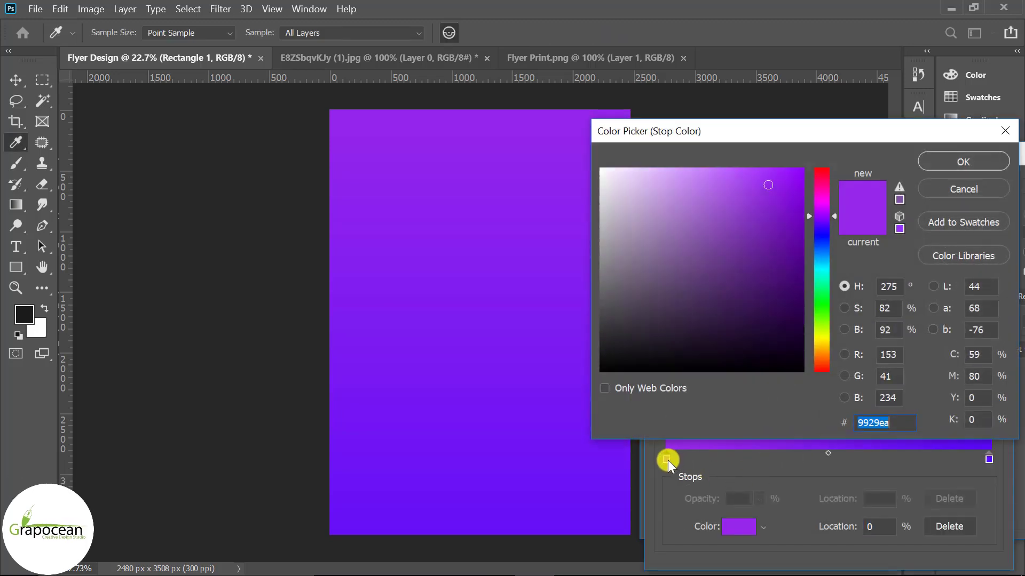
mouse_move(821, 207)
left_mouse_down()
mouse_move(797, 184)
mouse_move(816, 160)
left_mouse_up()
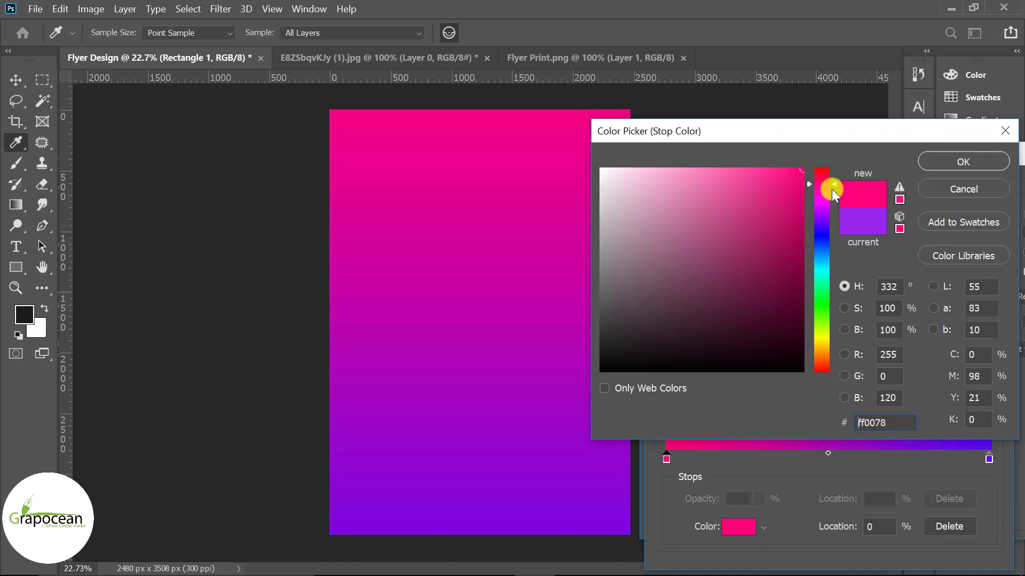
left_click_drag(777, 201, 807, 226)
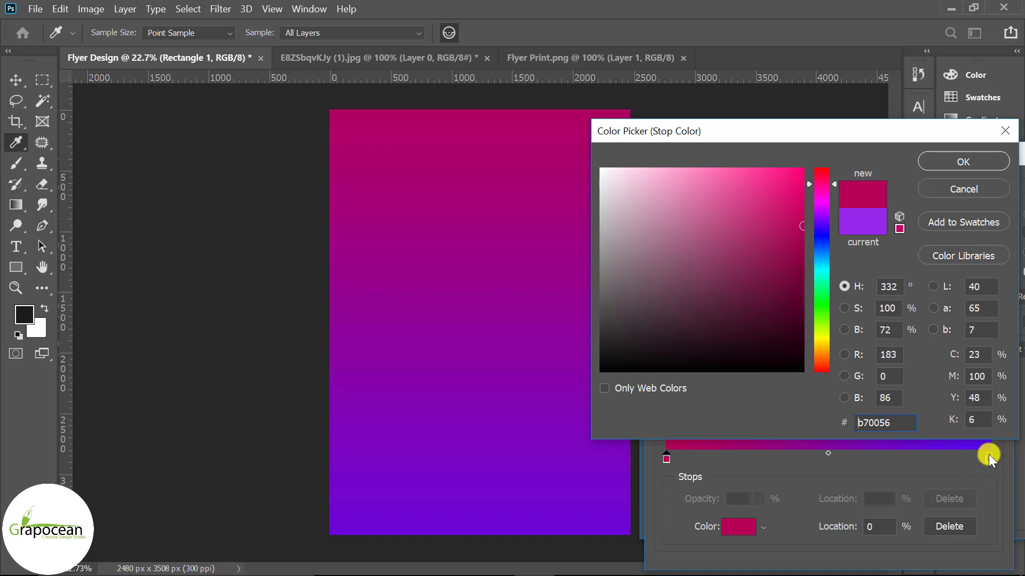
left_click(969, 161)
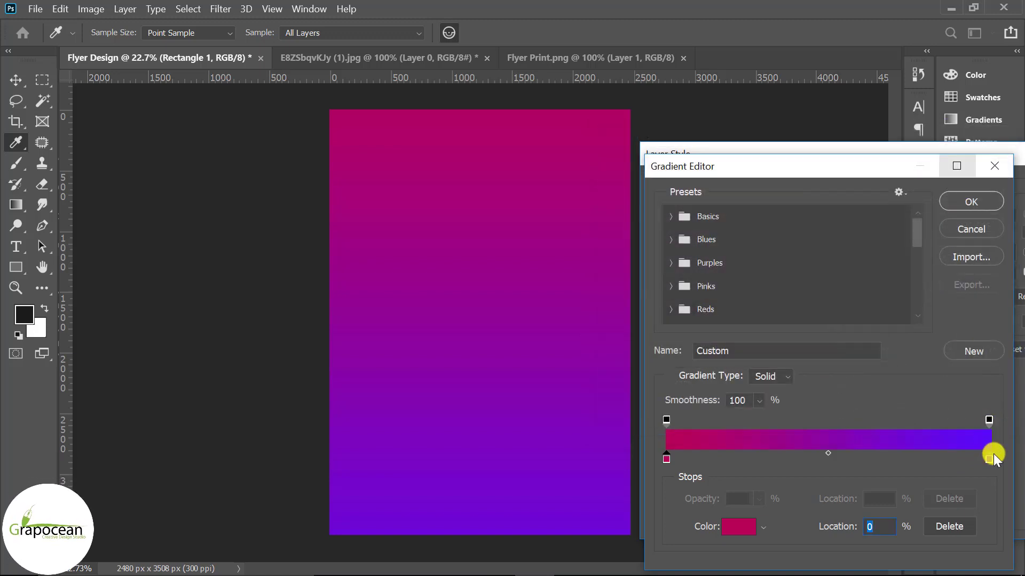
Move the right stop to 99% and give it a darker, deeper purple
left_click_drag(989, 457, 985, 457)
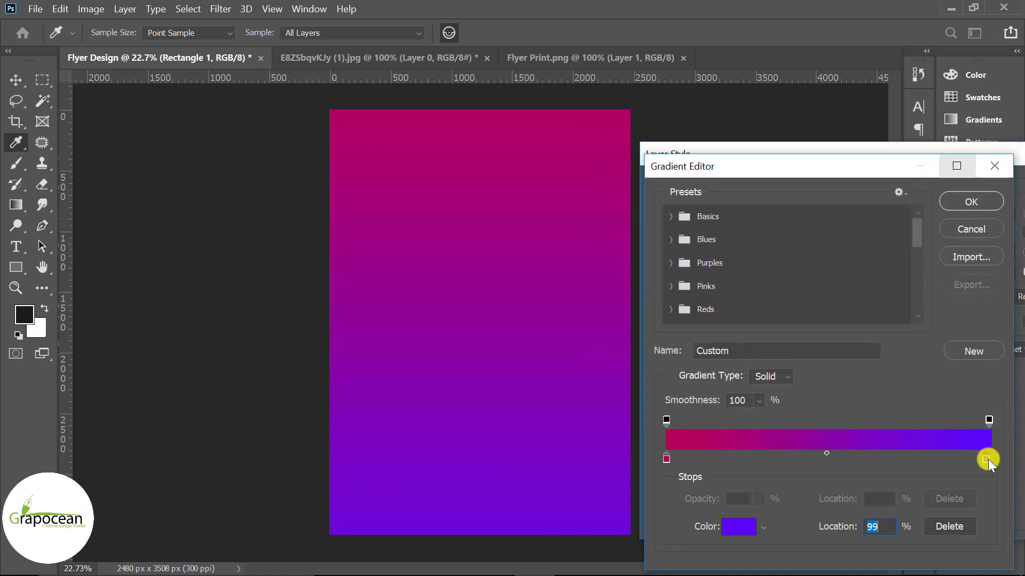
double_click(987, 459)
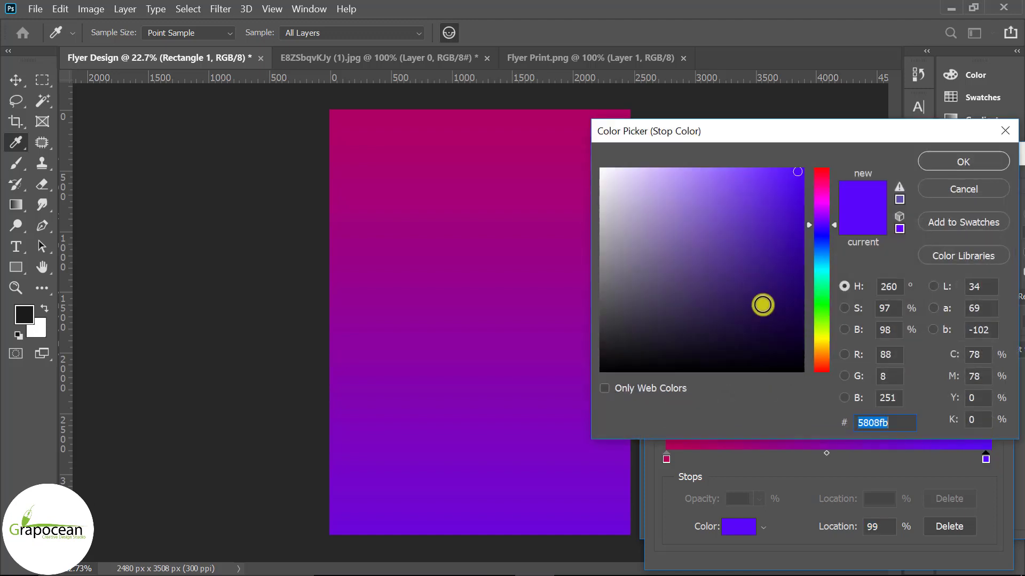
left_click(802, 231)
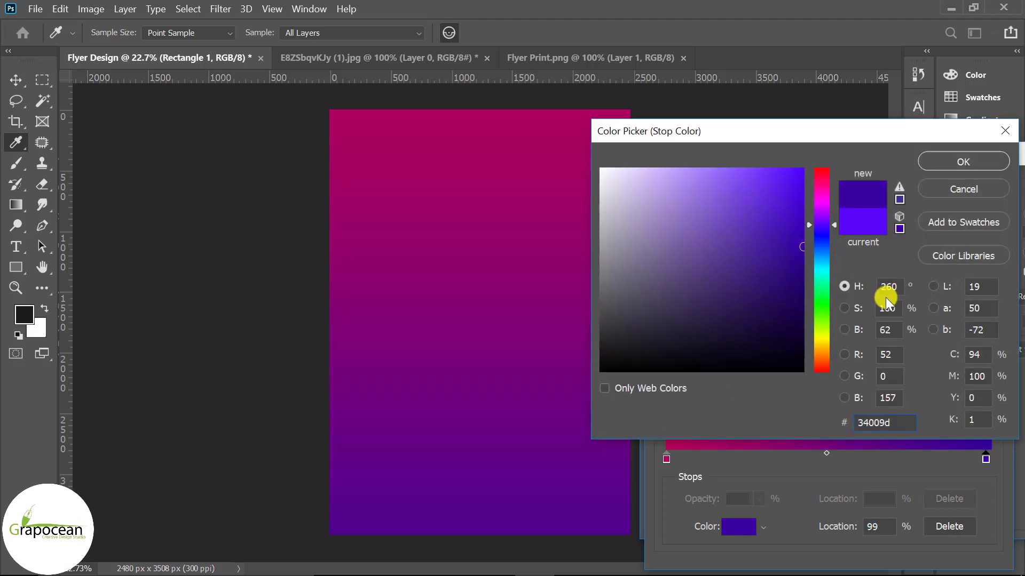
left_click(977, 163)
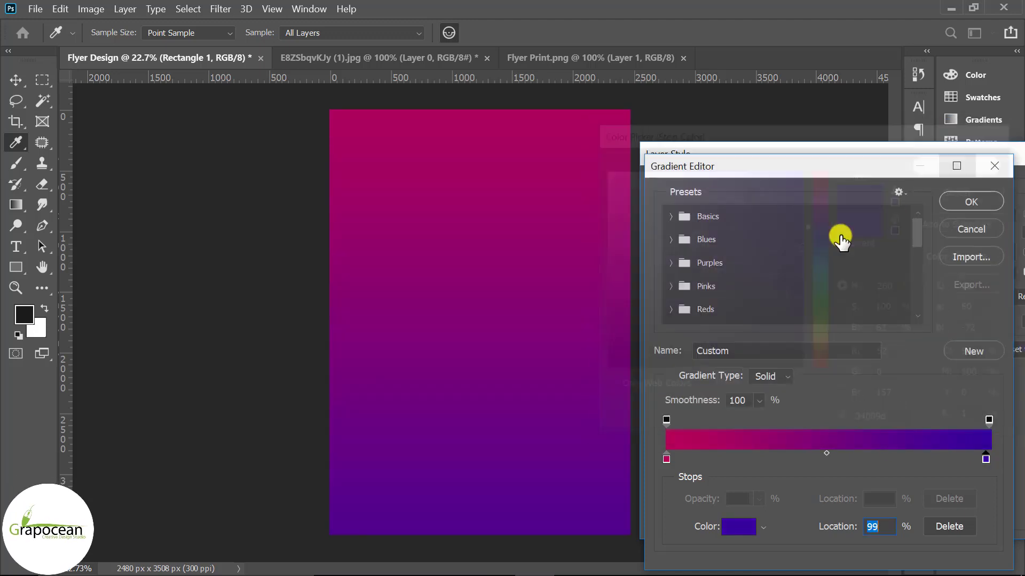
left_click(985, 202)
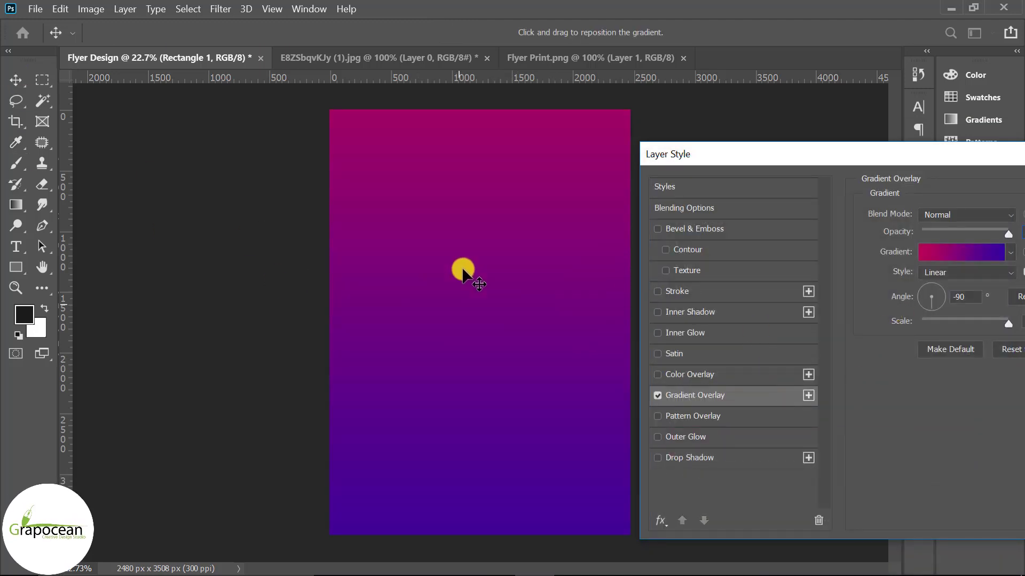
Nudge the gradient position, apply the overlay, and add an empty new layer
left_click_drag(462, 273, 463, 246)
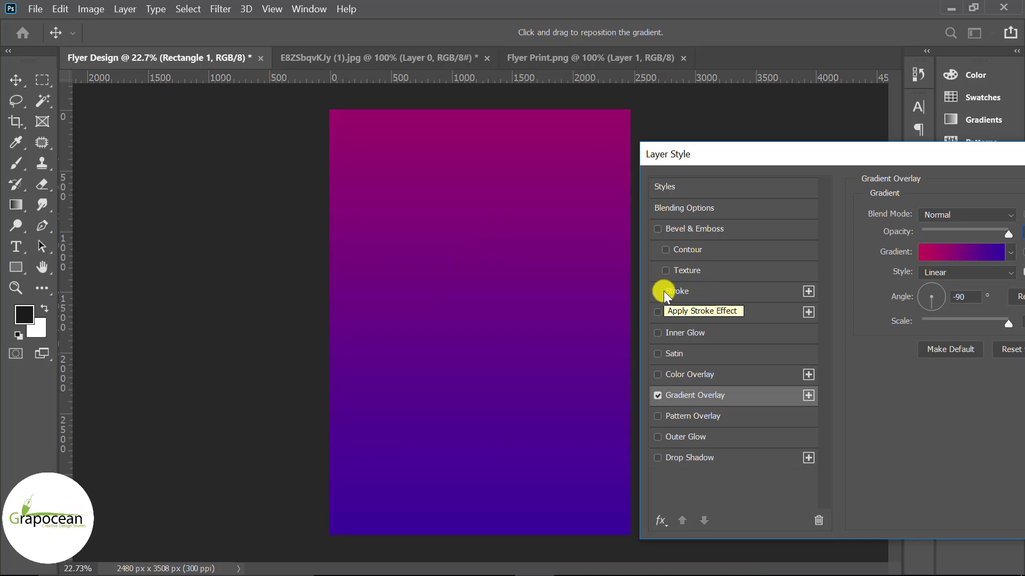
left_click_drag(917, 160, 512, 342)
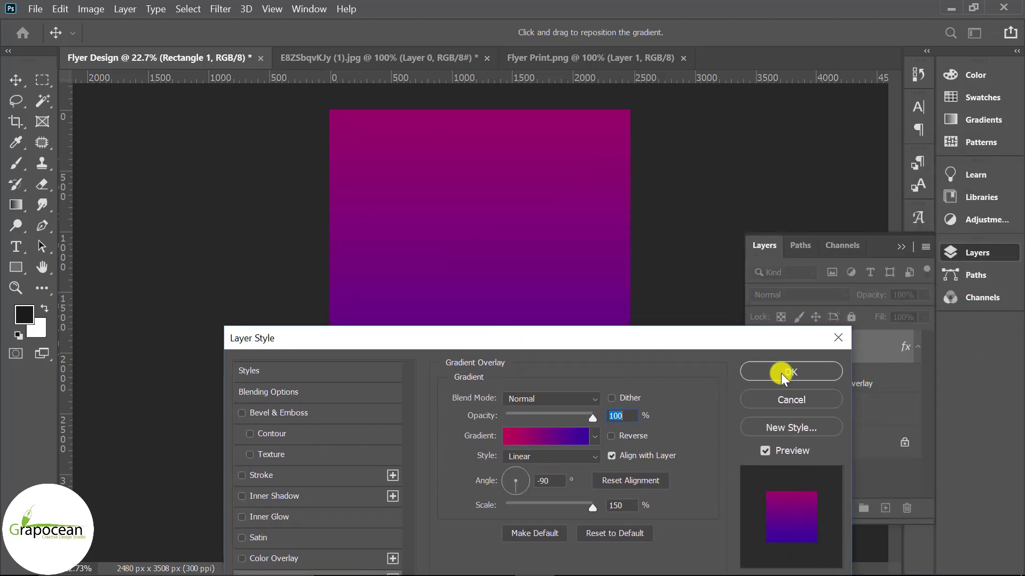
left_click(780, 371)
left_click(885, 508)
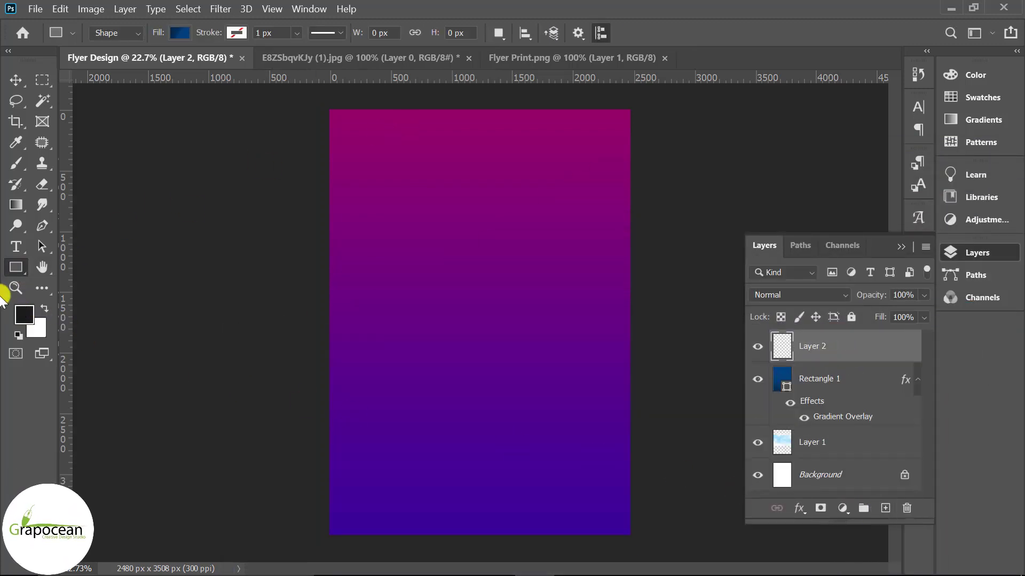
Draw a circle with the Ellipse Tool in the middle of the flyer and fill it black
right_click(23, 266)
left_click(99, 297)
left_click_drag(499, 324, 612, 422)
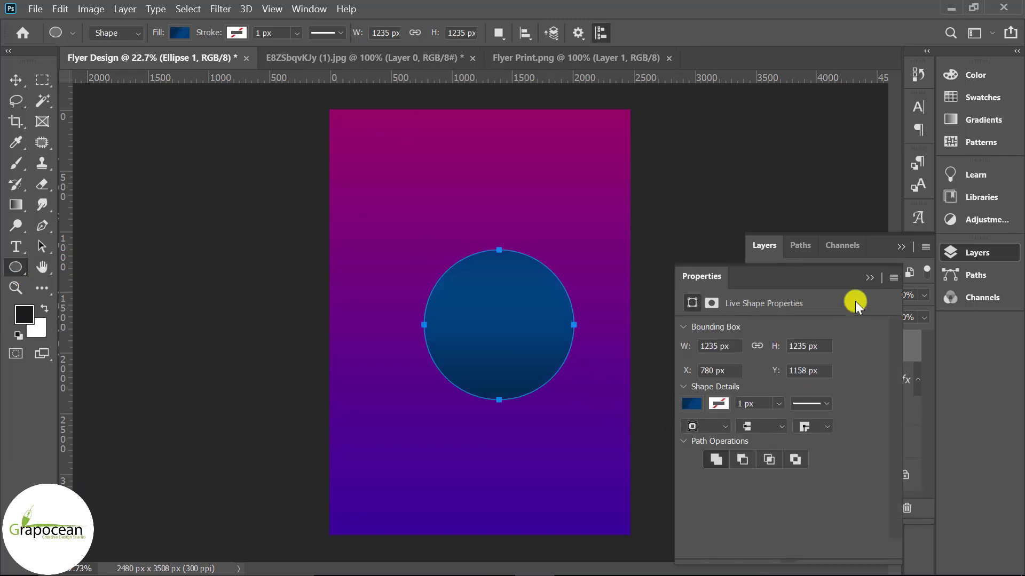
left_click(869, 277)
left_click(179, 33)
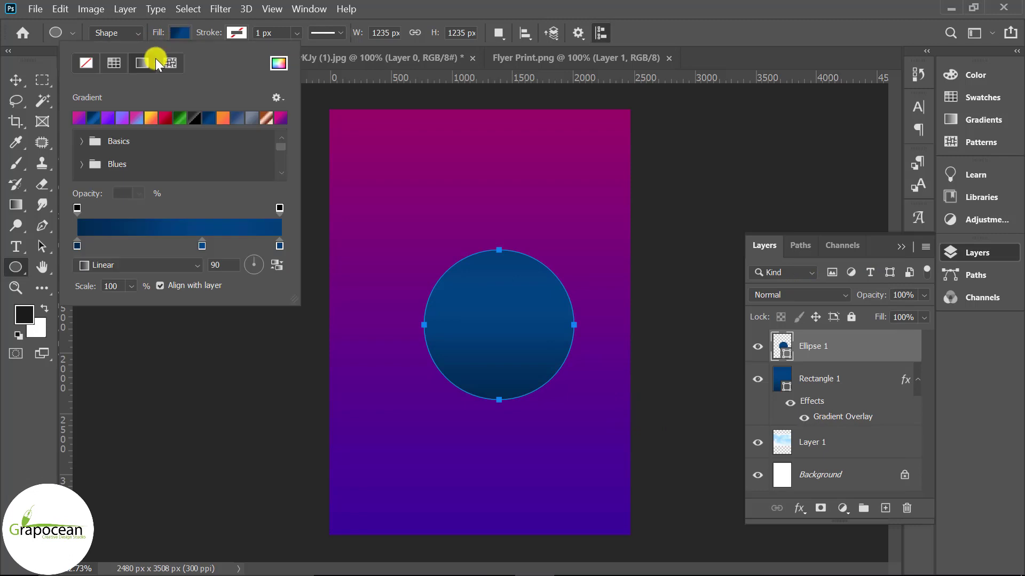
left_click(278, 63)
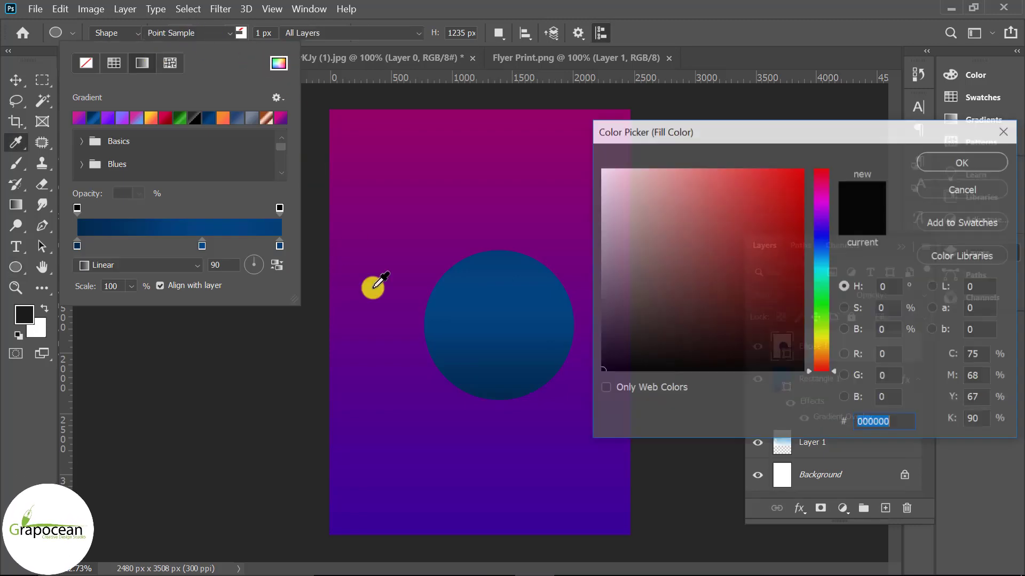
left_click(964, 162)
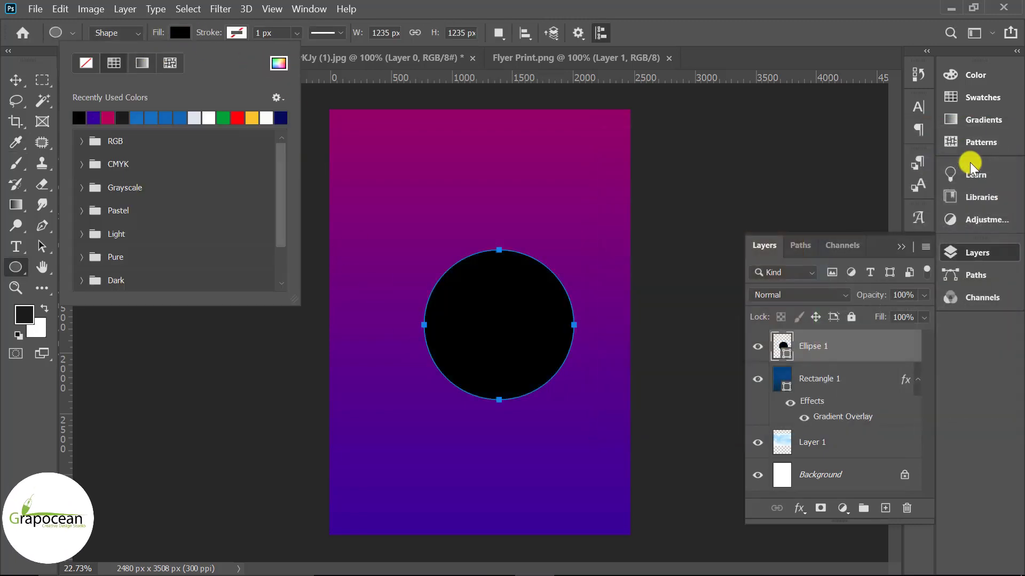
Move the circle up-left and enlarge it to about 122%
left_click(15, 80)
left_click_drag(497, 315, 479, 299)
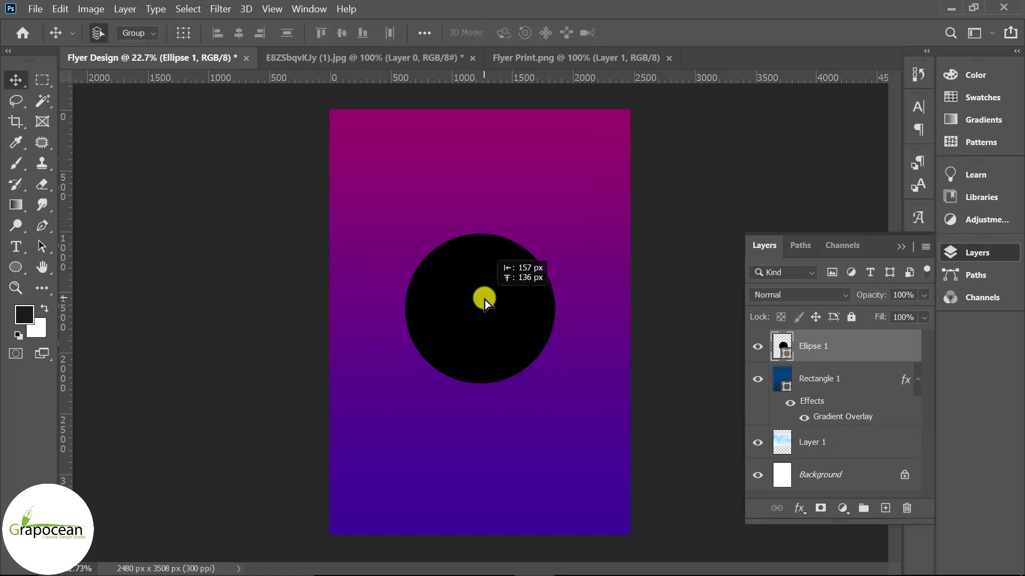
key("ctrl+t")
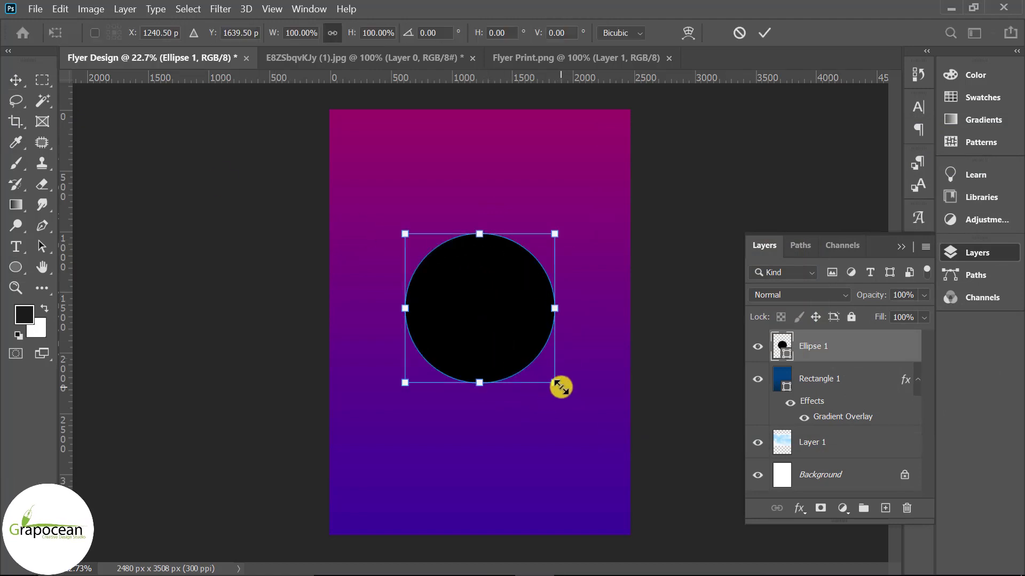
left_click_drag(555, 382, 569, 403)
left_click_drag(496, 364, 497, 379)
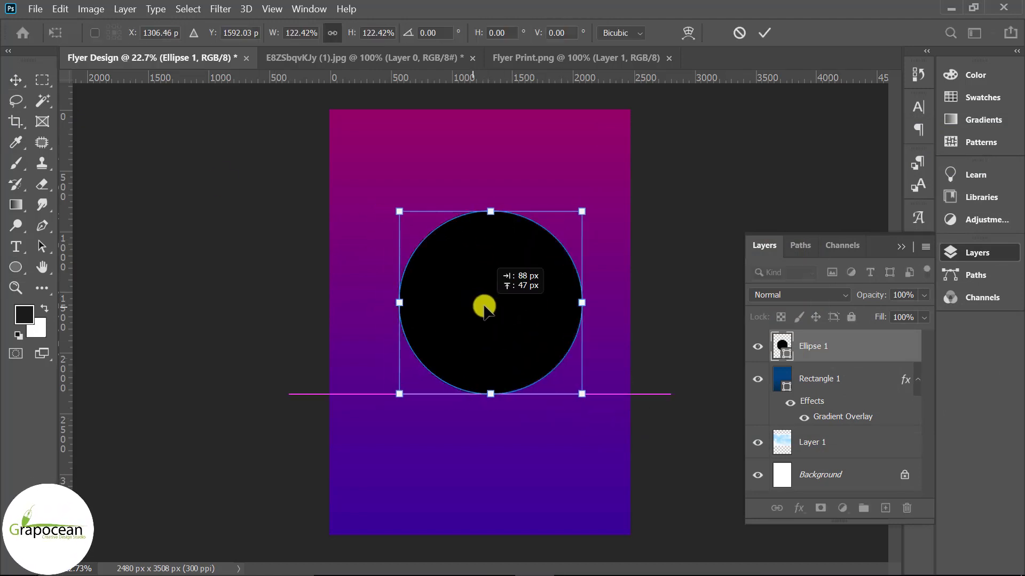
key("Return")
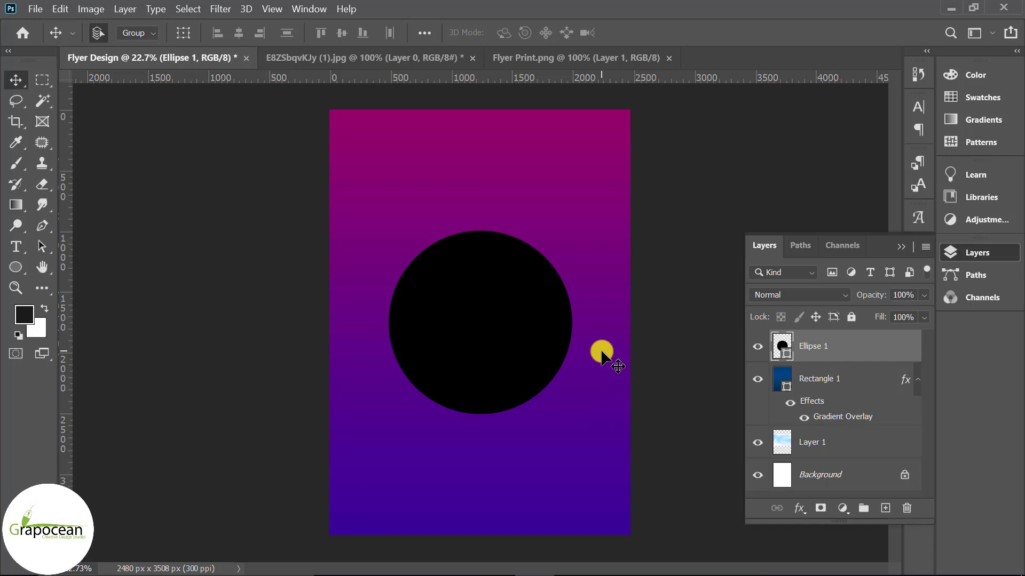
Mask Ellipse 1 with an upward black-to-white gradient, then bring up Flyer Print.png
left_click(822, 510)
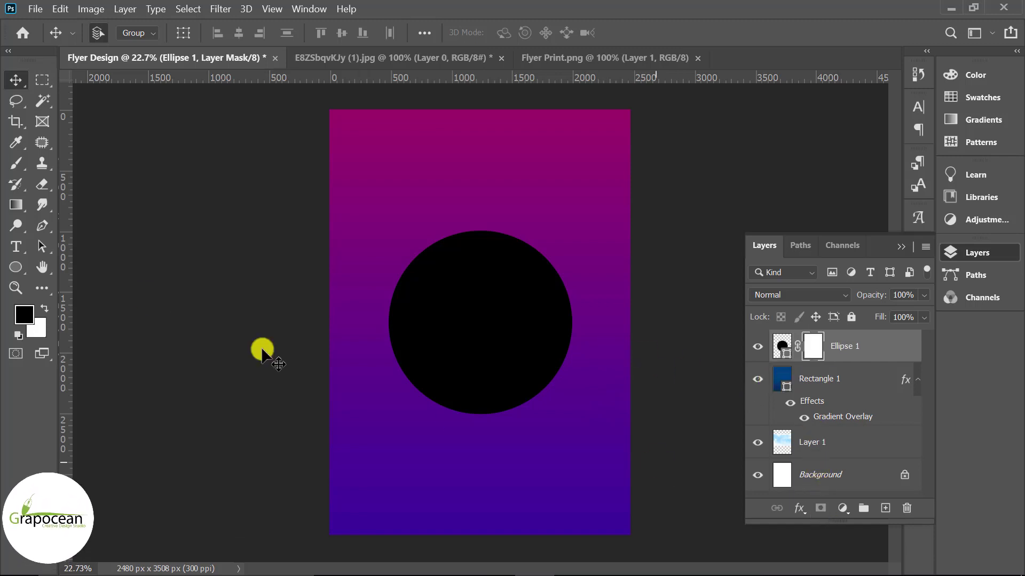
left_click(17, 207)
left_click_drag(532, 196, 485, 395)
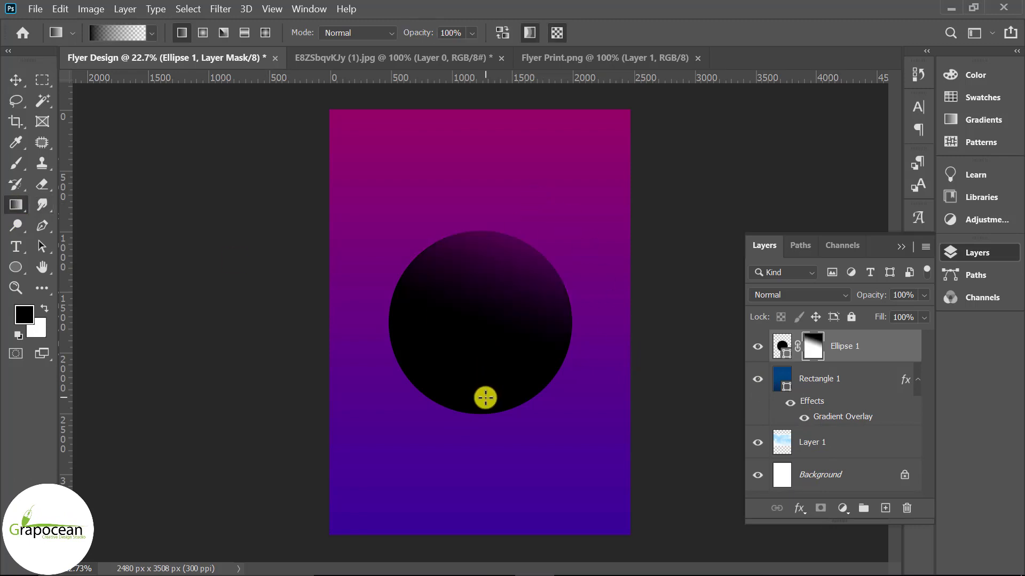
mouse_move(526, 158)
left_mouse_down()
mouse_move(459, 403)
mouse_move(495, 388)
left_mouse_up()
left_click_drag(564, 183, 455, 473)
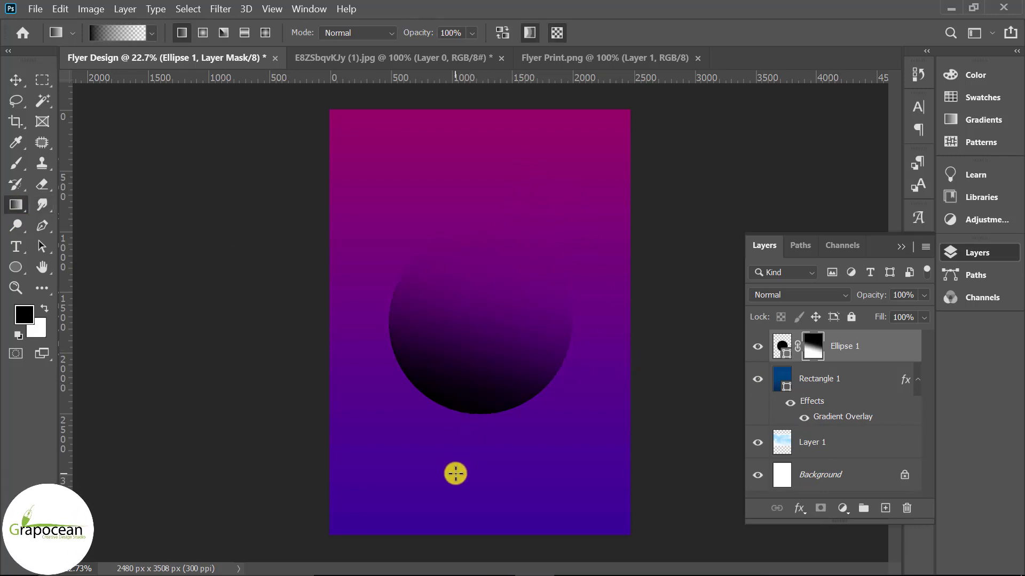
left_click_drag(522, 205, 476, 536)
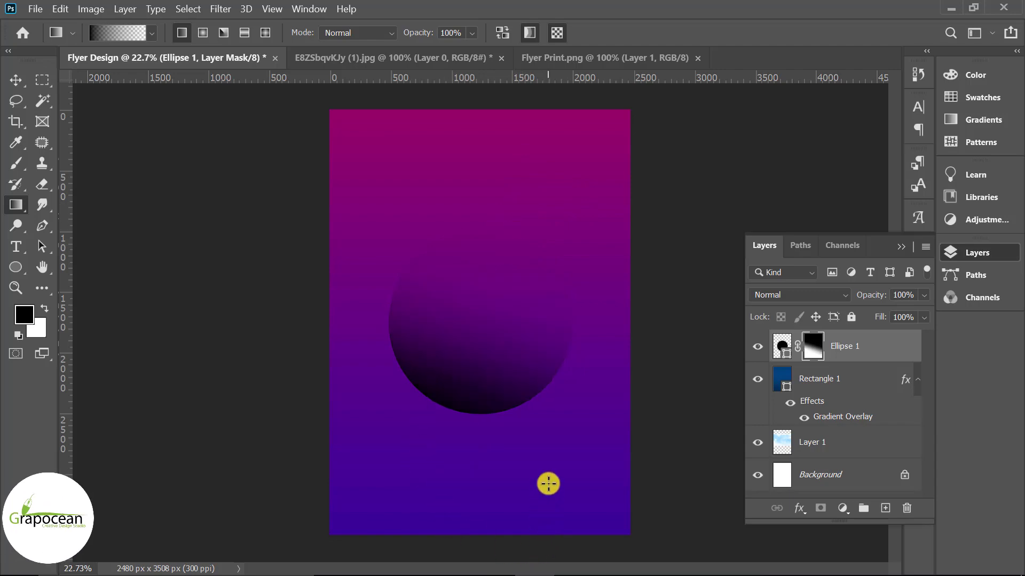
left_click(567, 58)
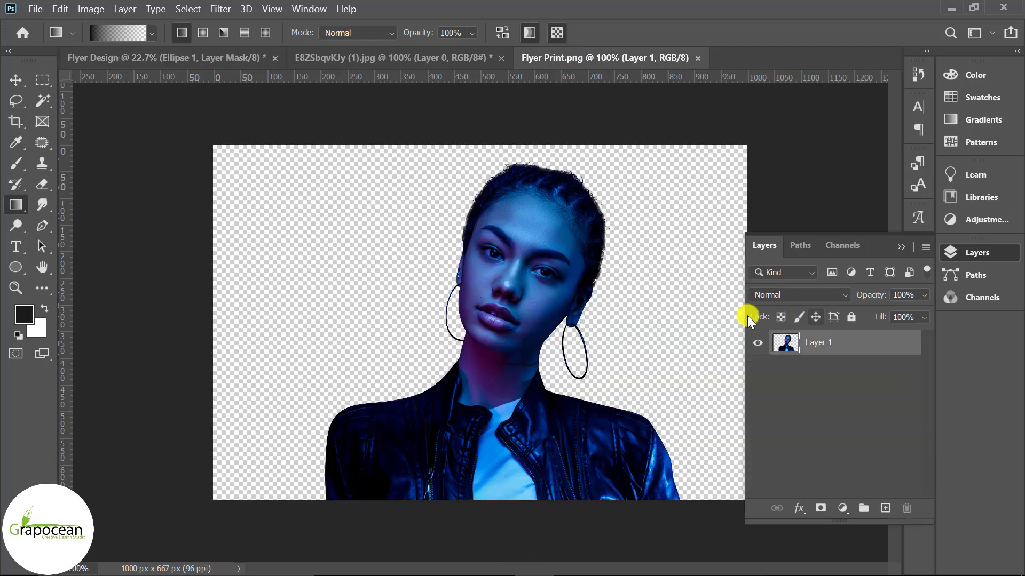
Move the model cutout into Flyer Design, enlarging it over the circle
left_click(15, 79)
mouse_move(503, 203)
left_mouse_down()
mouse_move(184, 67)
mouse_move(490, 291)
left_mouse_up()
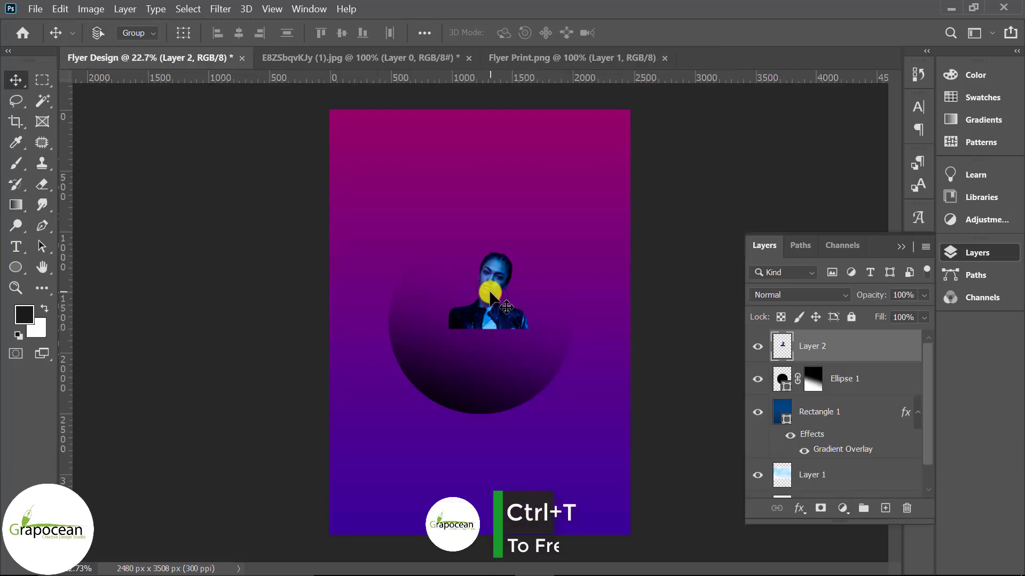
key("ctrl+t")
left_click_drag(530, 329, 570, 423)
left_click_drag(534, 374, 504, 379)
left_click(765, 32)
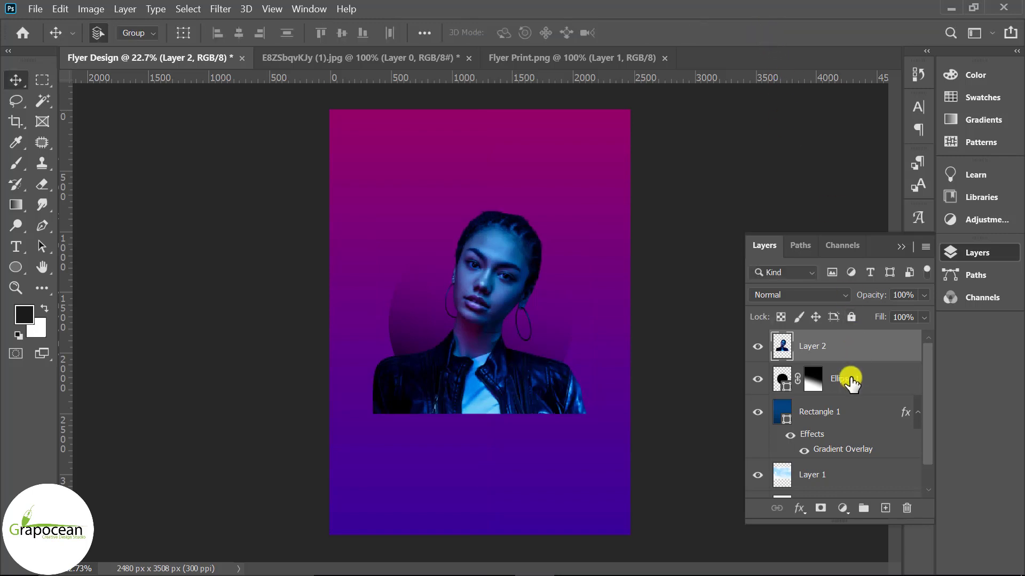
Mask the model to the circle's shape and paint white to reveal her head above it
left_click(784, 379, "ctrl")
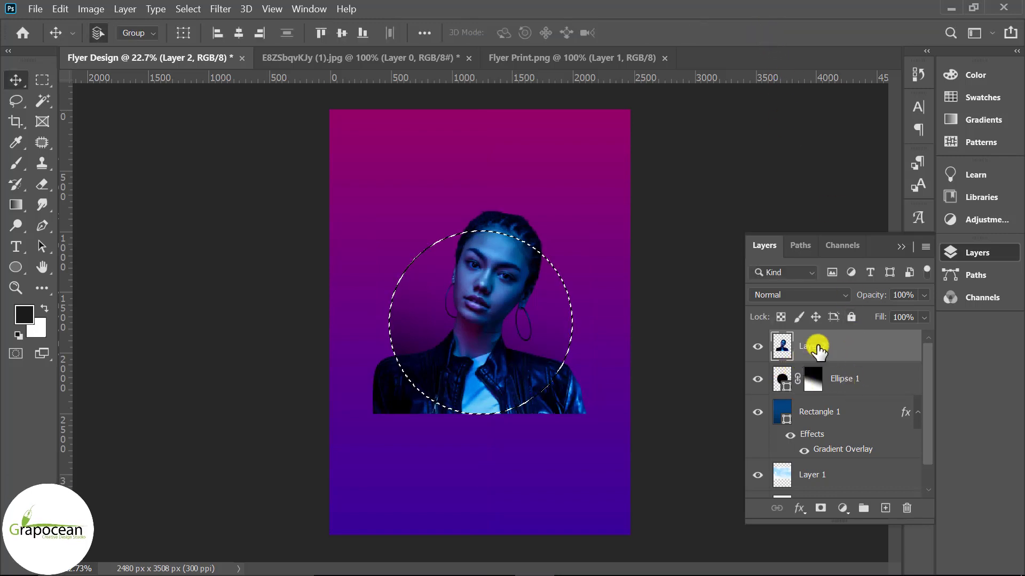
left_click(822, 510)
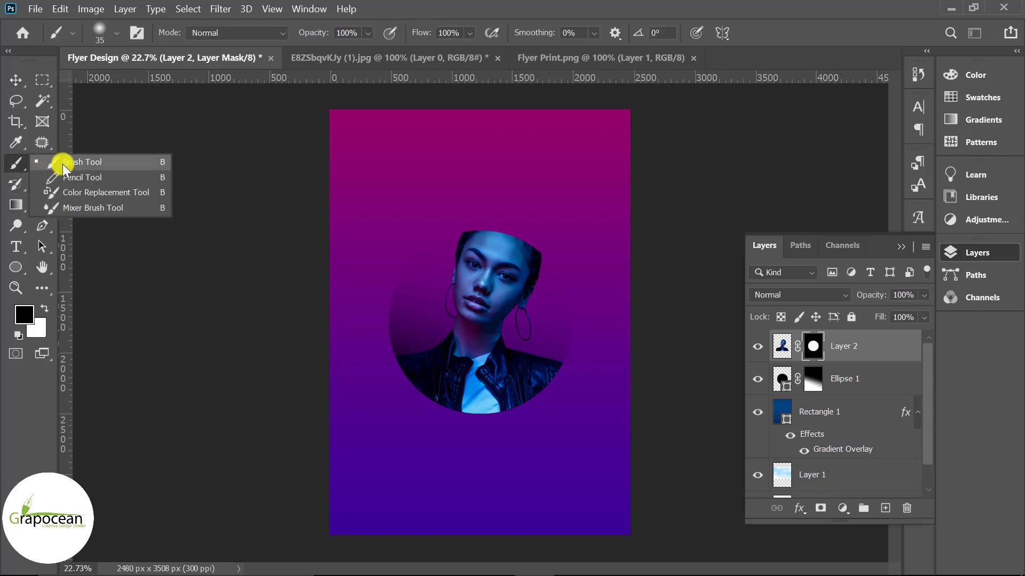
left_click_drag(16, 165, 58, 160)
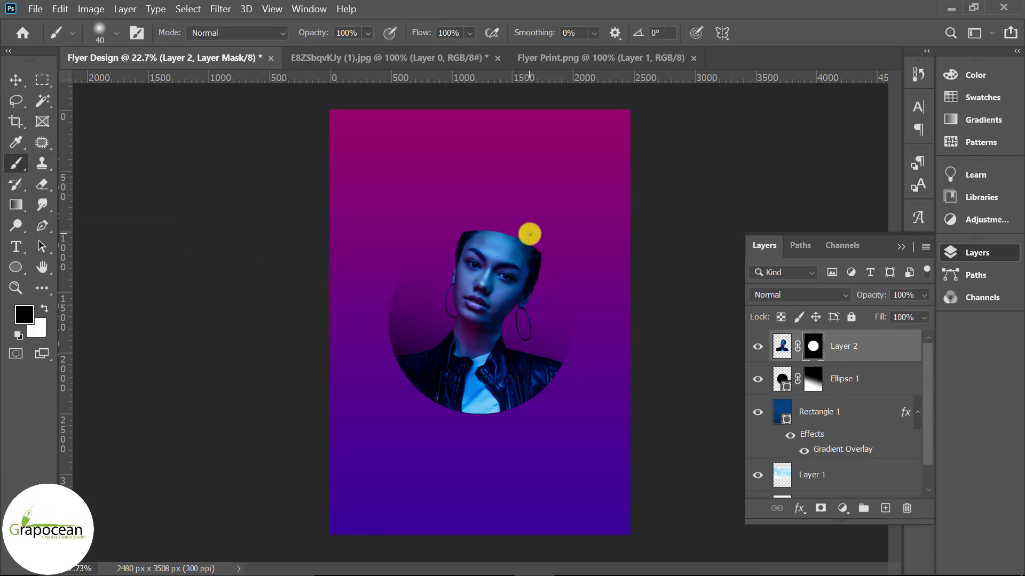
key("bracketright")
key("bracketright")
key("bracketright")
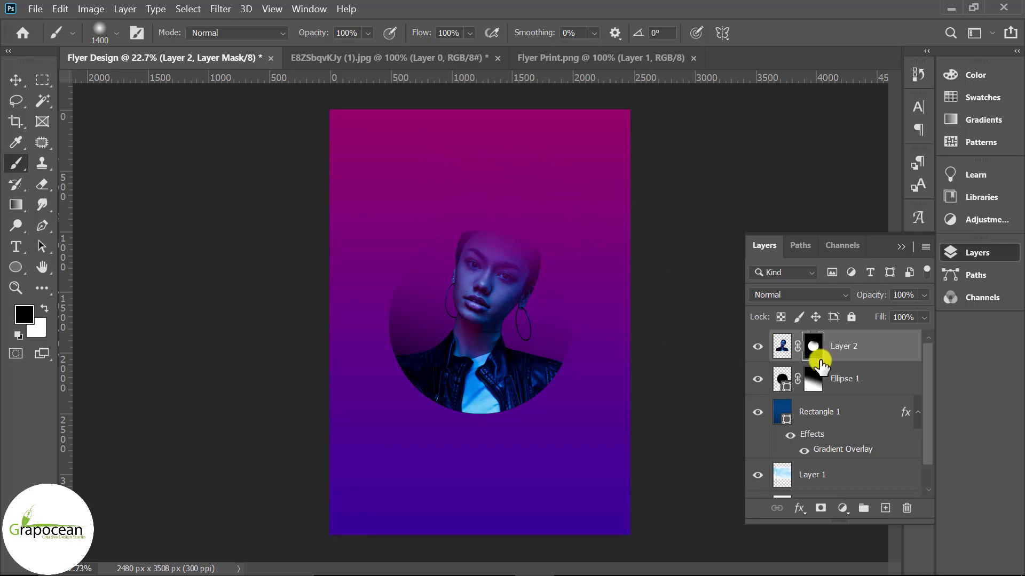
left_click(44, 309)
left_click(459, 195)
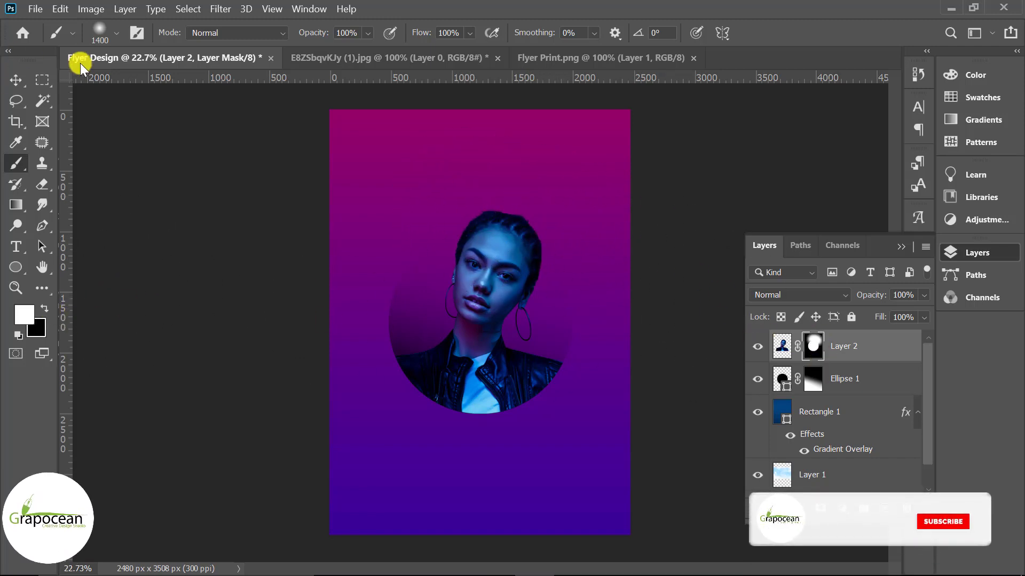
Resize and centre the circle and model together
left_click(12, 79)
left_click(865, 384, "ctrl")
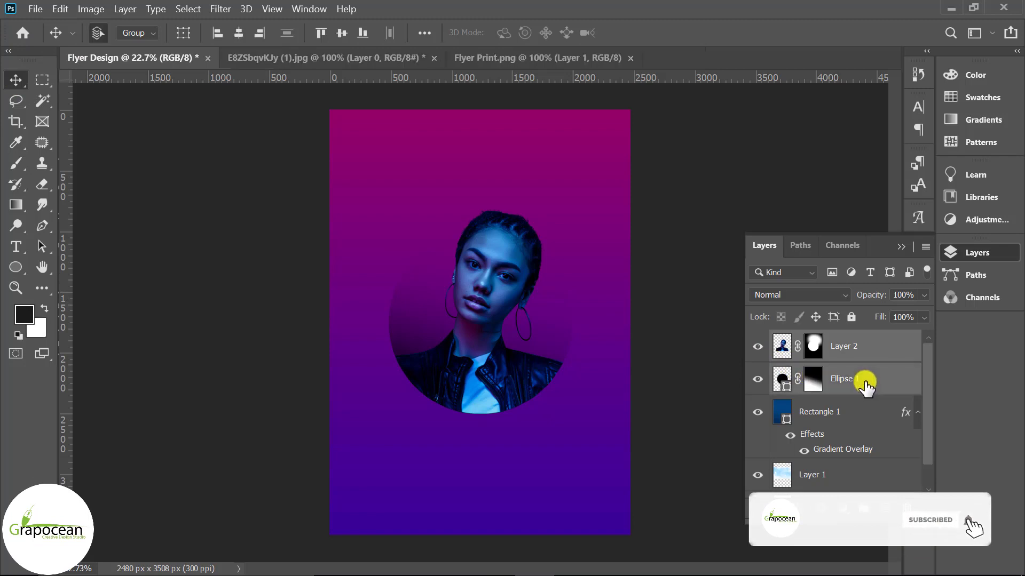
key("ctrl+t")
left_click_drag(597, 432, 619, 454)
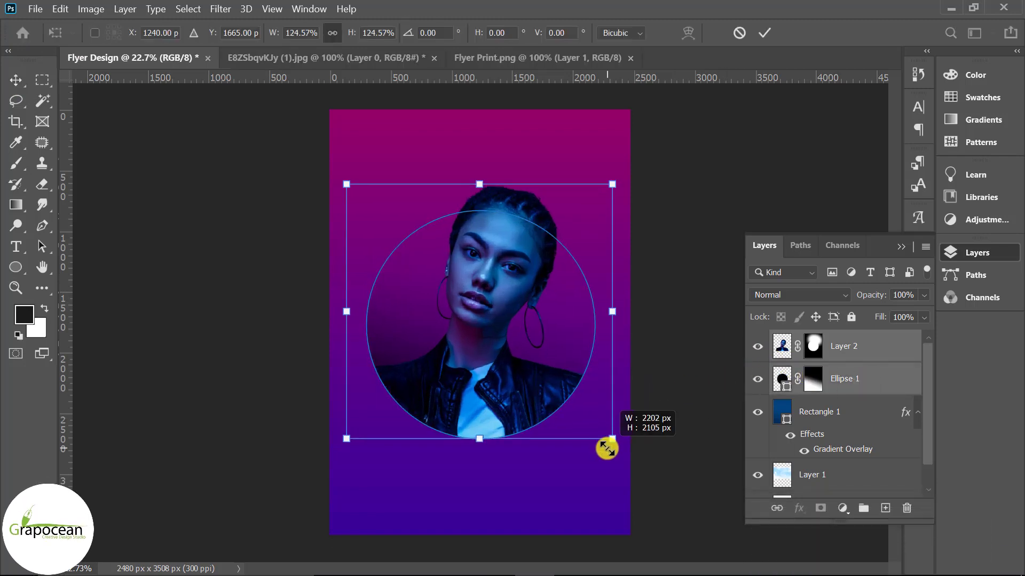
left_click_drag(498, 405, 495, 366)
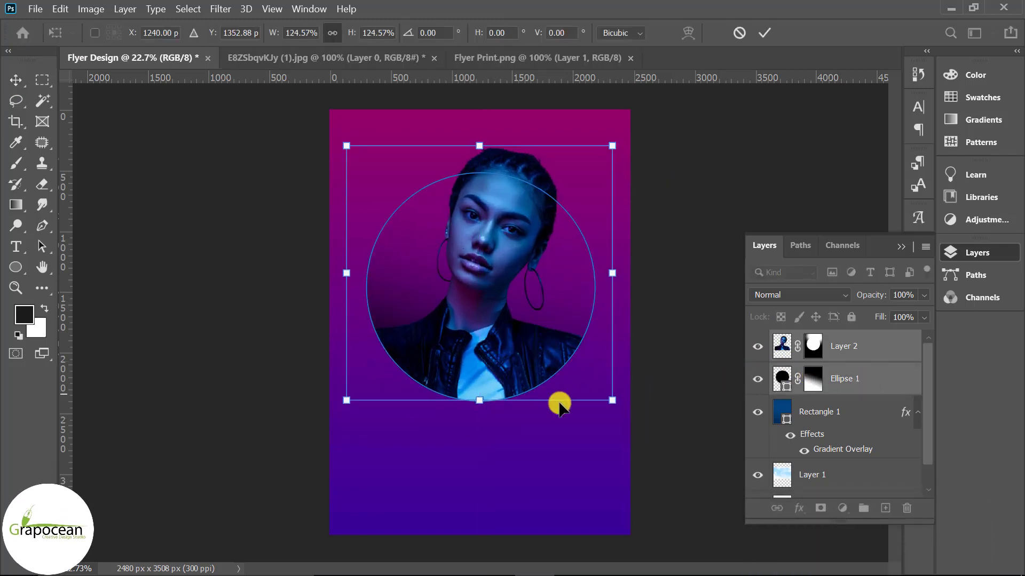
left_click_drag(613, 407, 592, 398)
left_click_drag(488, 347, 474, 366)
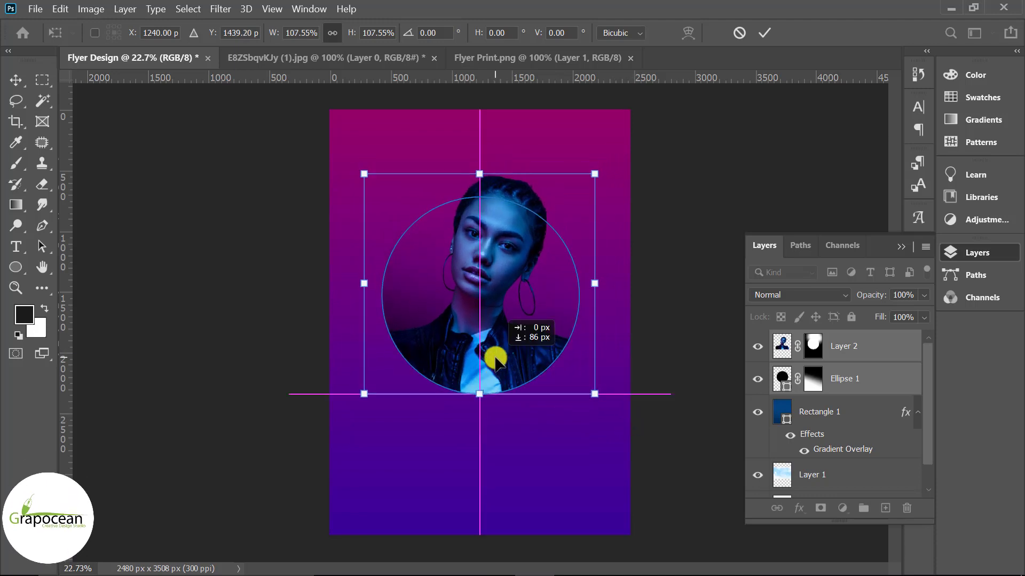
left_click(762, 32)
Duplicate Rectangle 1 and hide the copy
left_click(813, 412)
key("b")
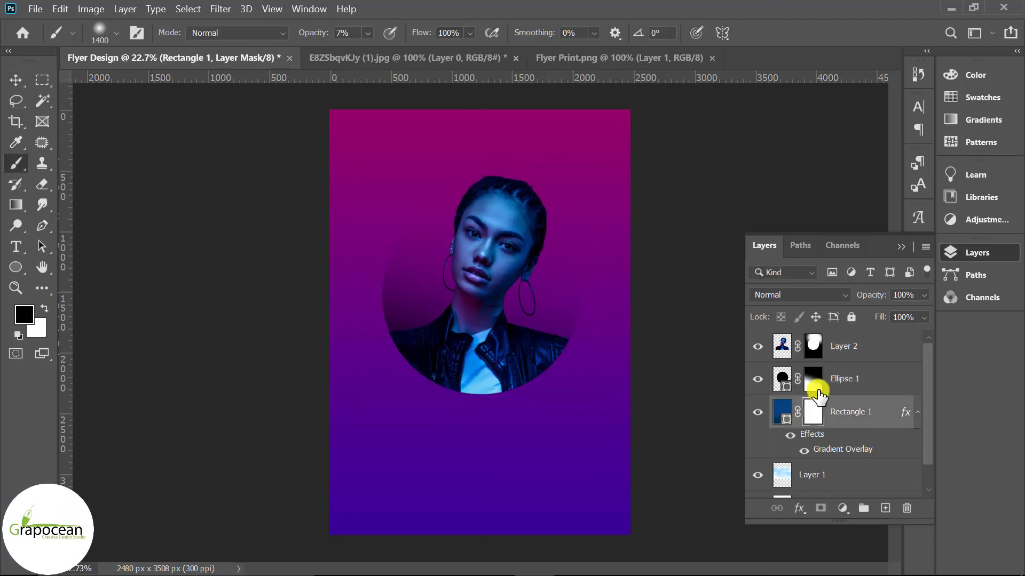
left_click(846, 475)
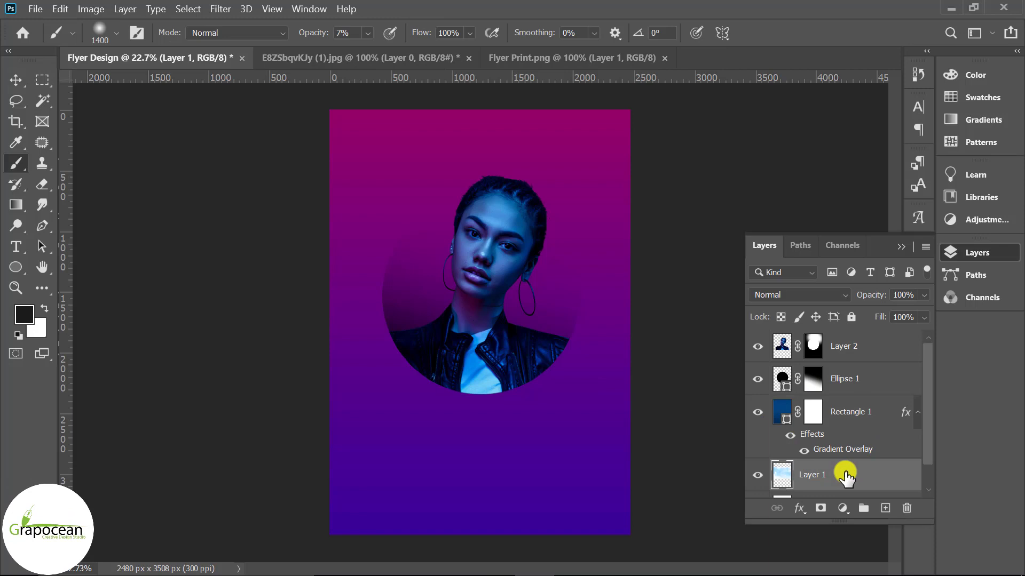
left_click(863, 413)
key("ctrl+j")
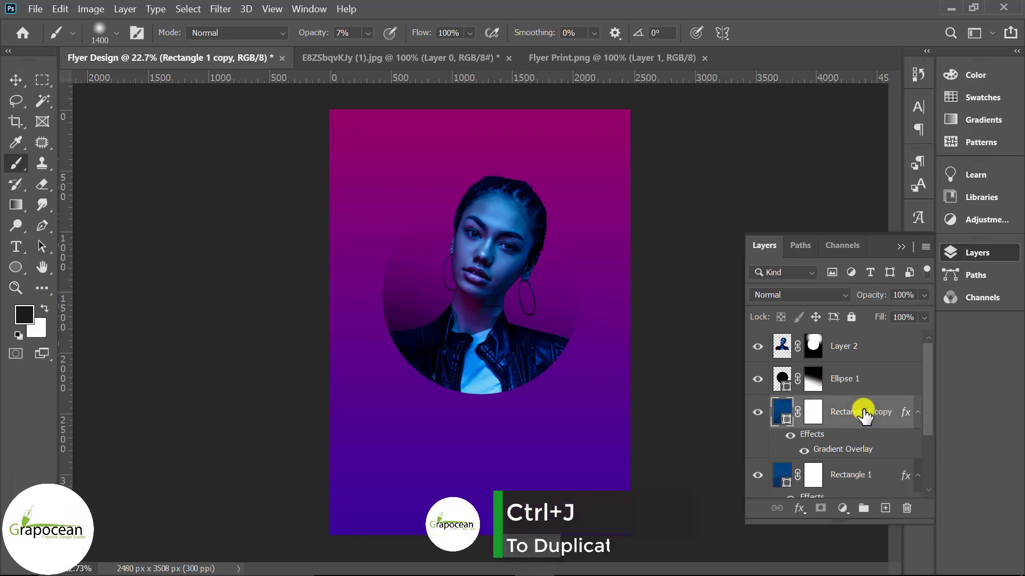
left_click(849, 447)
left_click(758, 380)
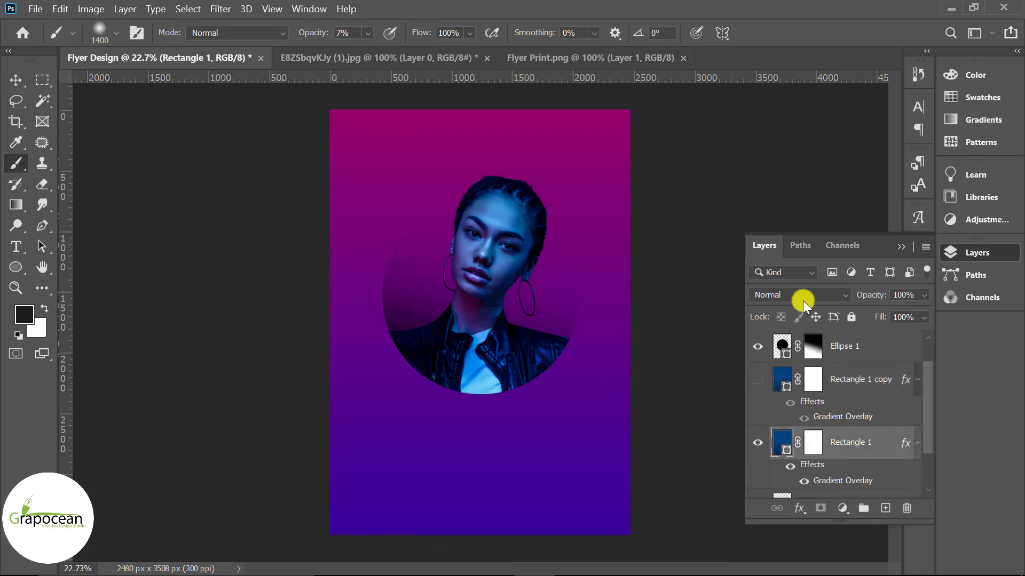
scroll(843, 427, "down", 1)
Convert Rectangle 1 to a Smart Object, set Hard Light, and clip it to Layer 1
right_click(866, 416)
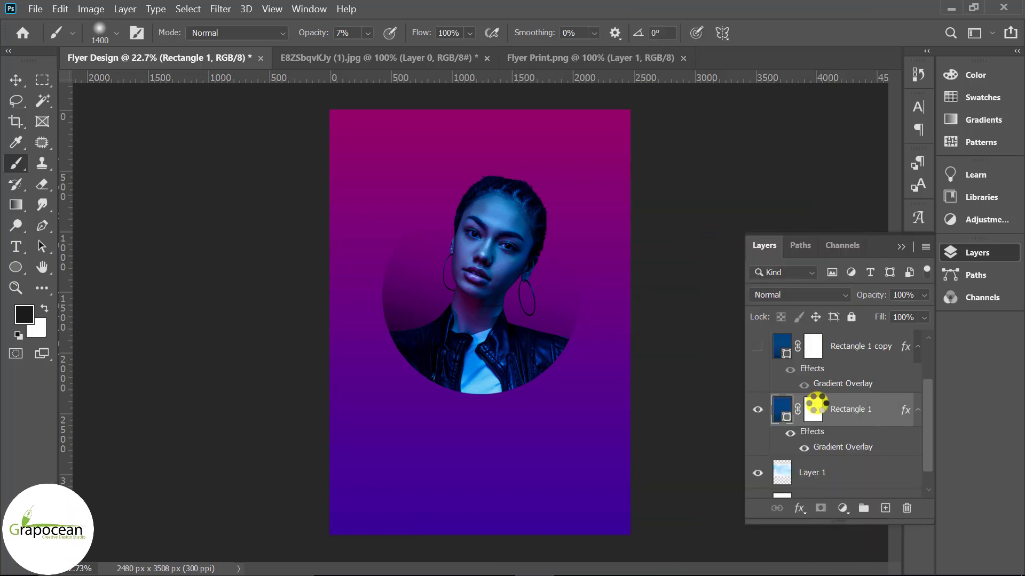
left_click(788, 290)
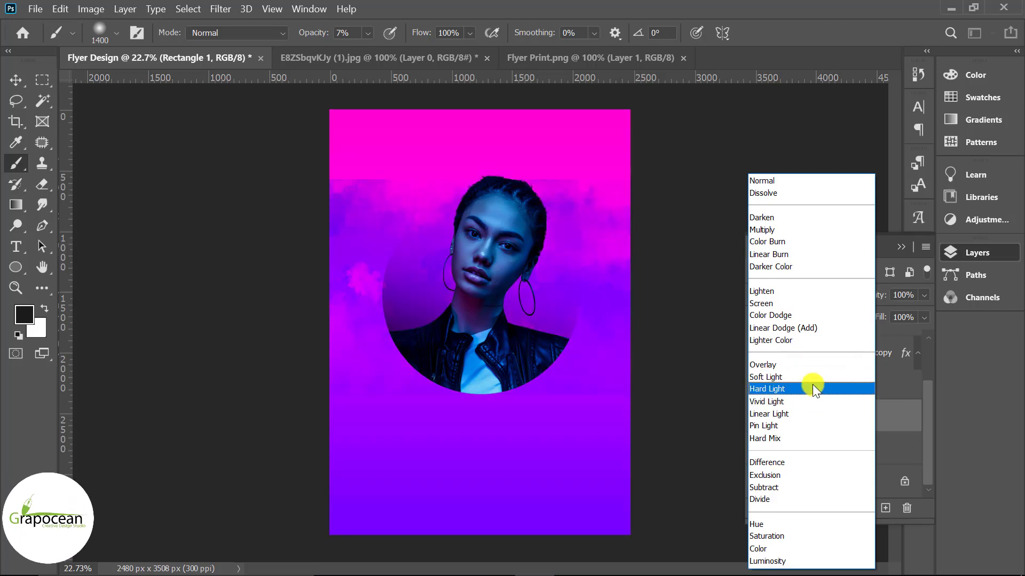
left_click(812, 388)
right_click(846, 412)
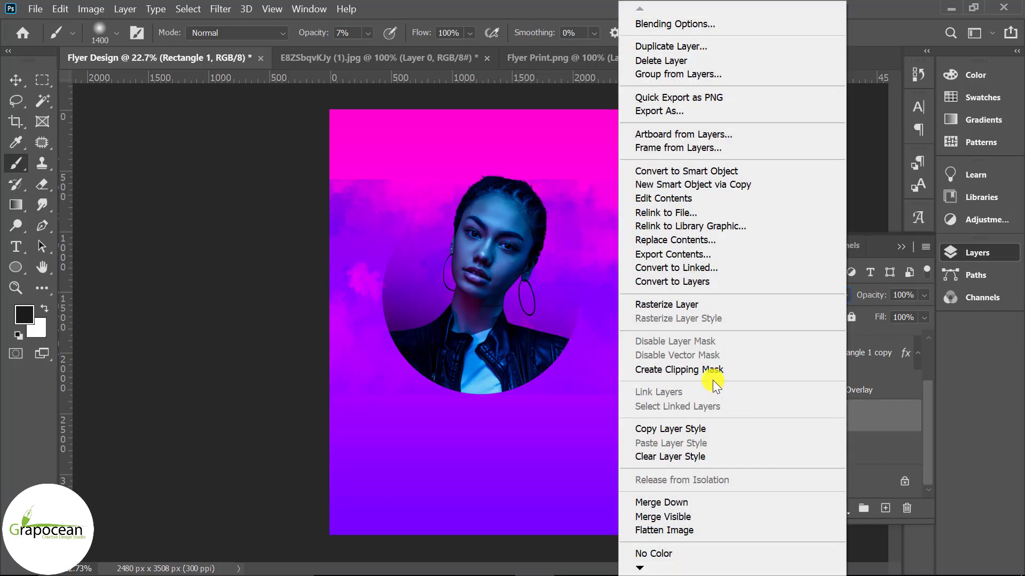
left_click(703, 371)
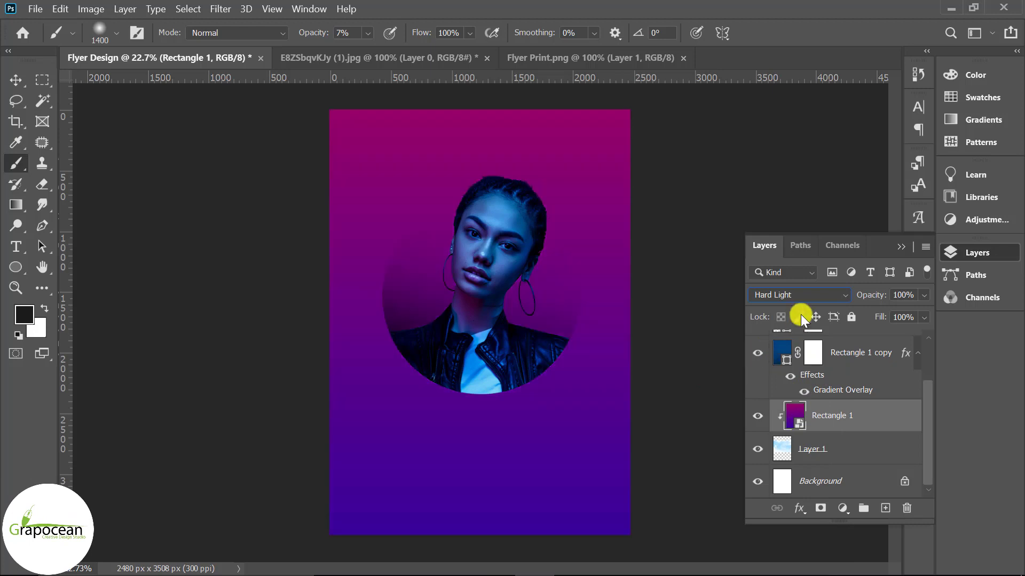
left_click(805, 298)
left_click(725, 382)
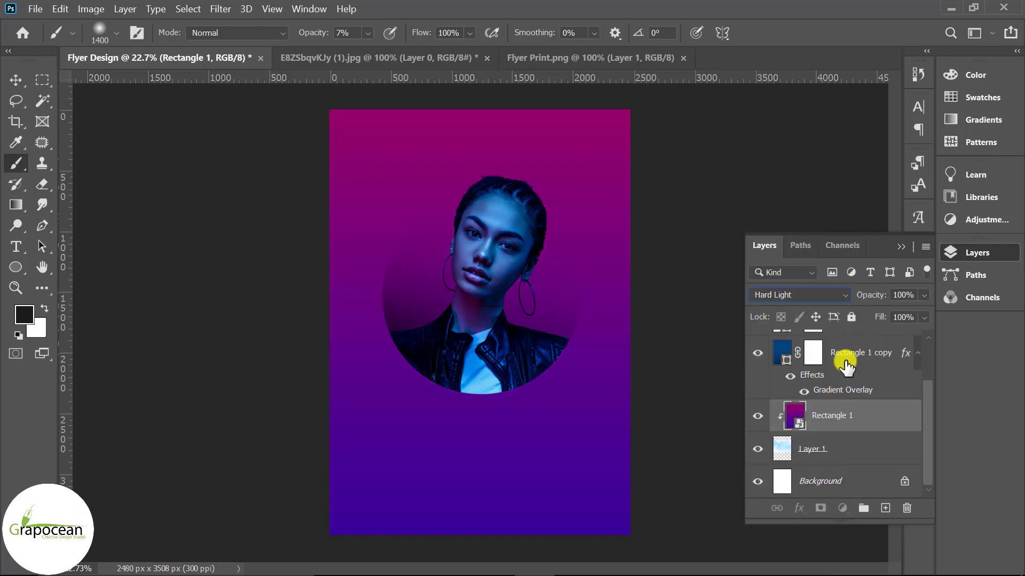
Soft-brush the Rectangle 1 copy's mask to fade it over the portrait's left and chest
left_click(846, 363)
left_click(812, 352)
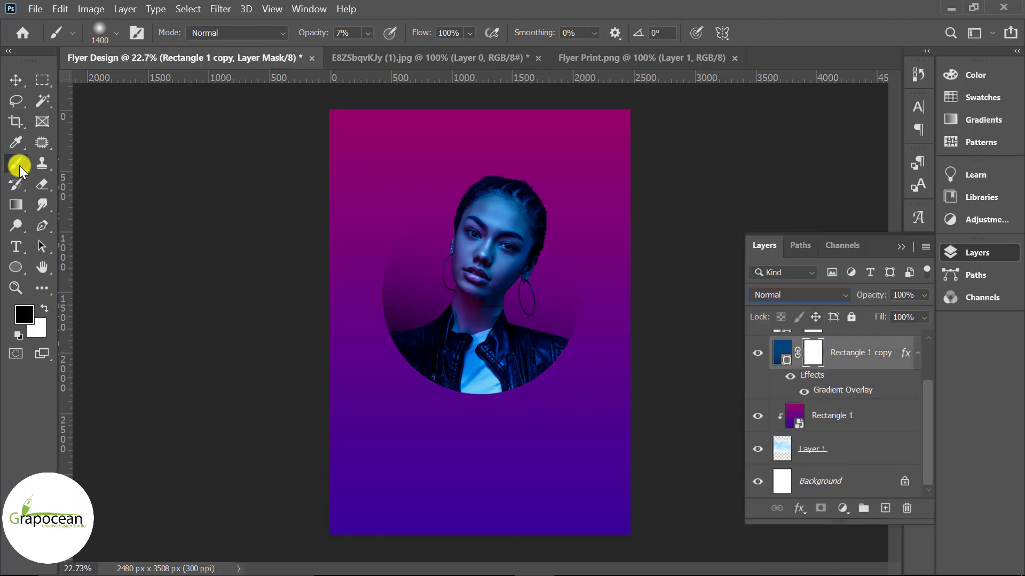
mouse_move(594, 318)
left_mouse_down()
mouse_move(362, 289)
mouse_move(429, 311)
left_mouse_up()
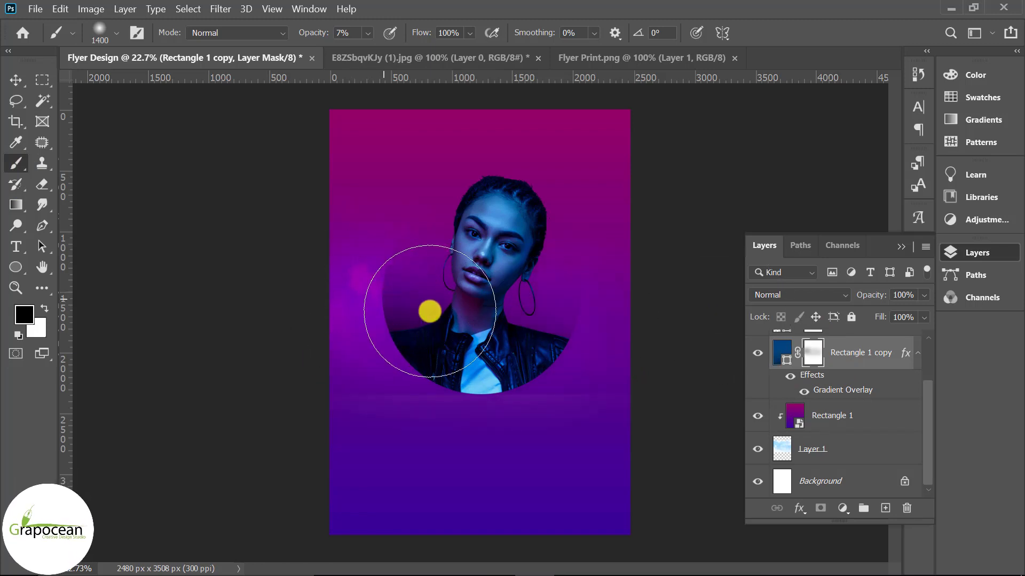
left_click(499, 332)
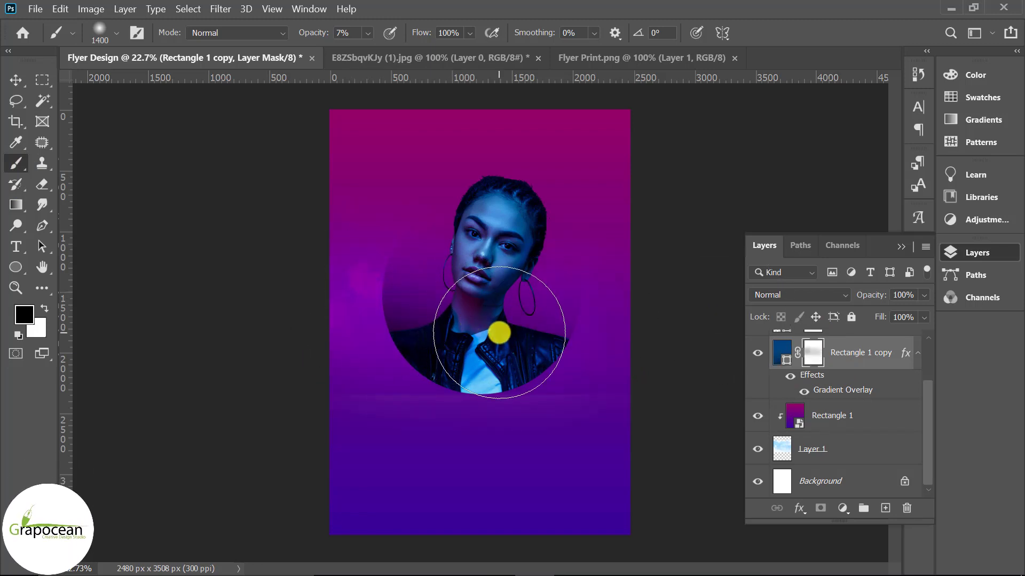
left_click_drag(499, 332, 527, 302)
left_click(829, 447)
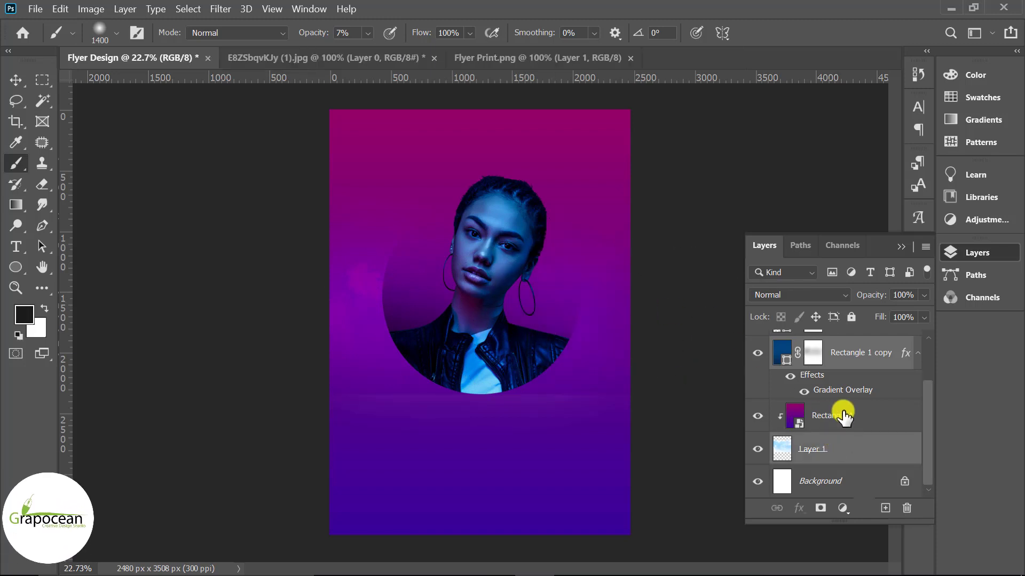
left_click(801, 415, "shift")
scroll(708, 487, "down", 1)
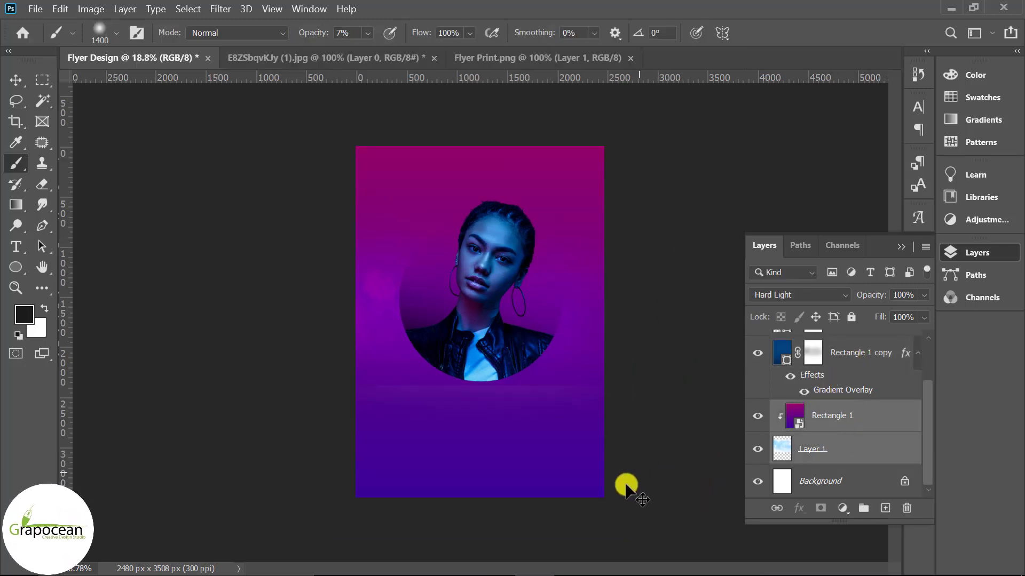
Scale Layer 1 and Rectangle 1 together to 129%, shifted right and down
key("ctrl+t")
left_click_drag(652, 522, 697, 571)
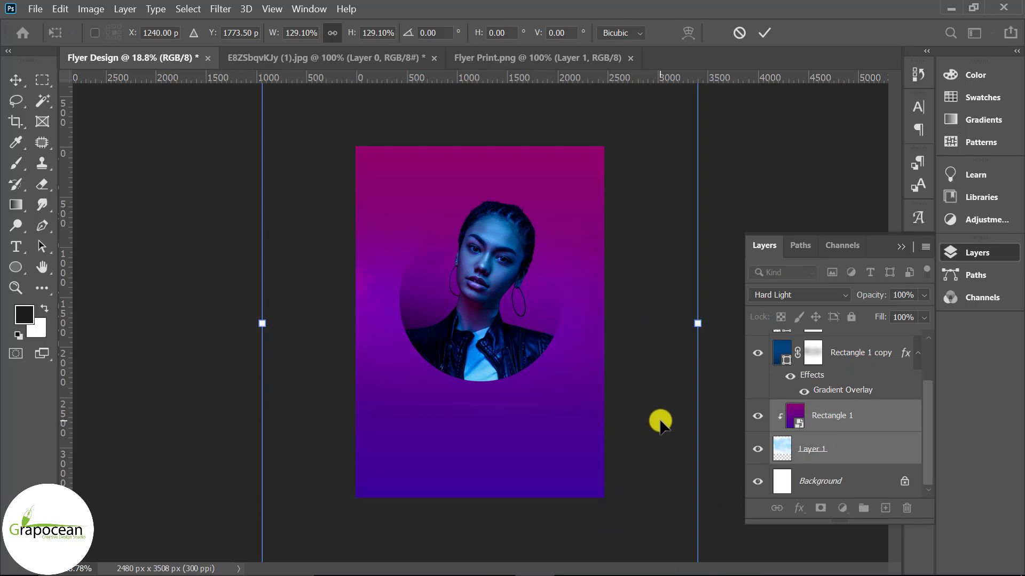
left_click_drag(675, 431, 701, 432)
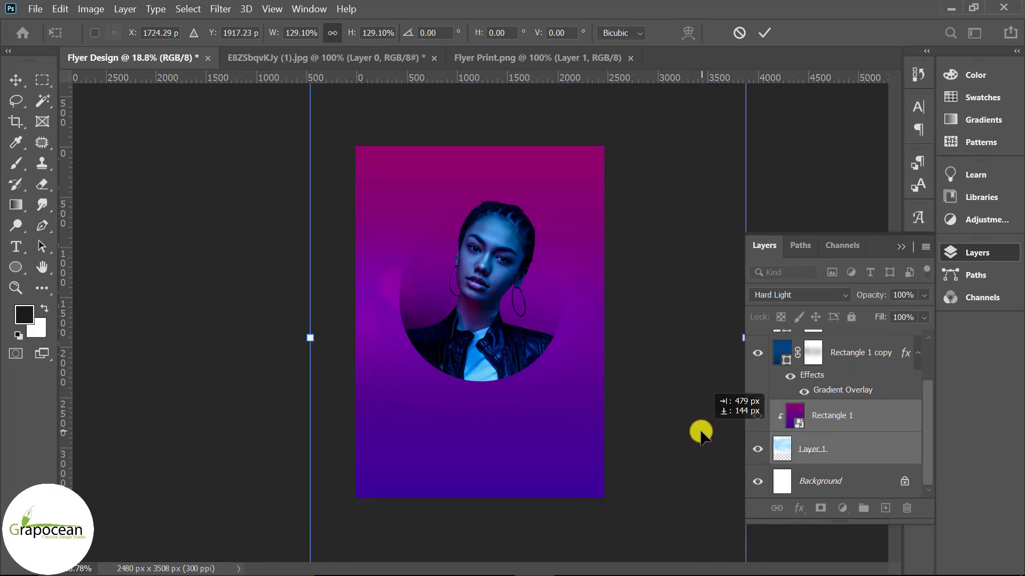
left_click(767, 33)
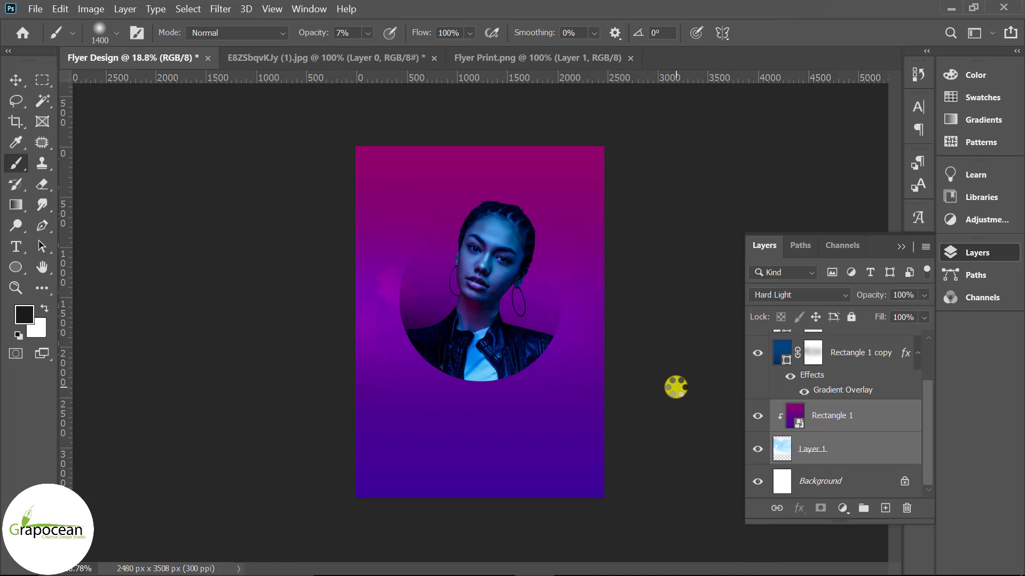
Duplicate Layer 1 and apply a 253-pixel Motion Blur to the copy
left_click(849, 453)
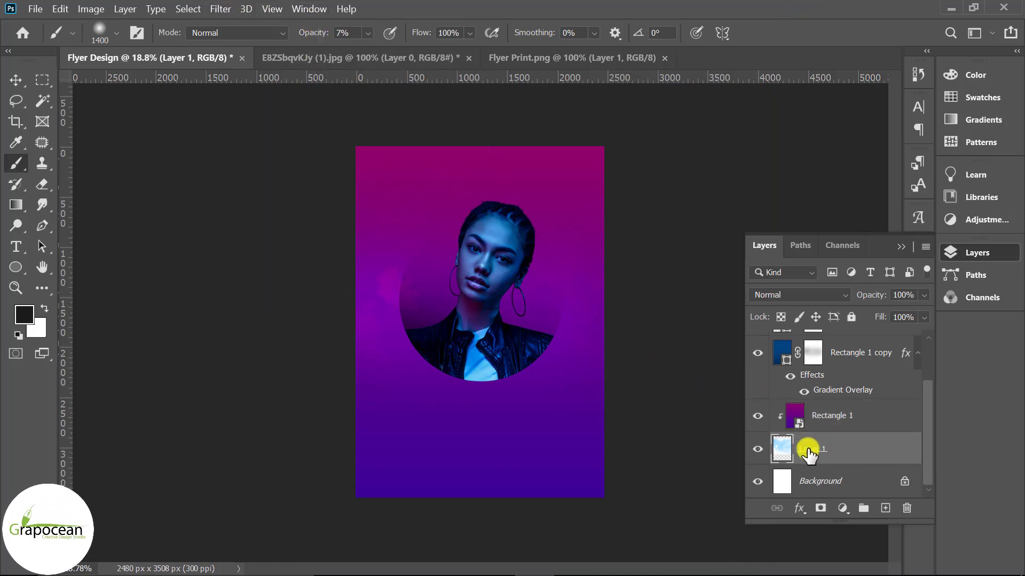
key("ctrl+j")
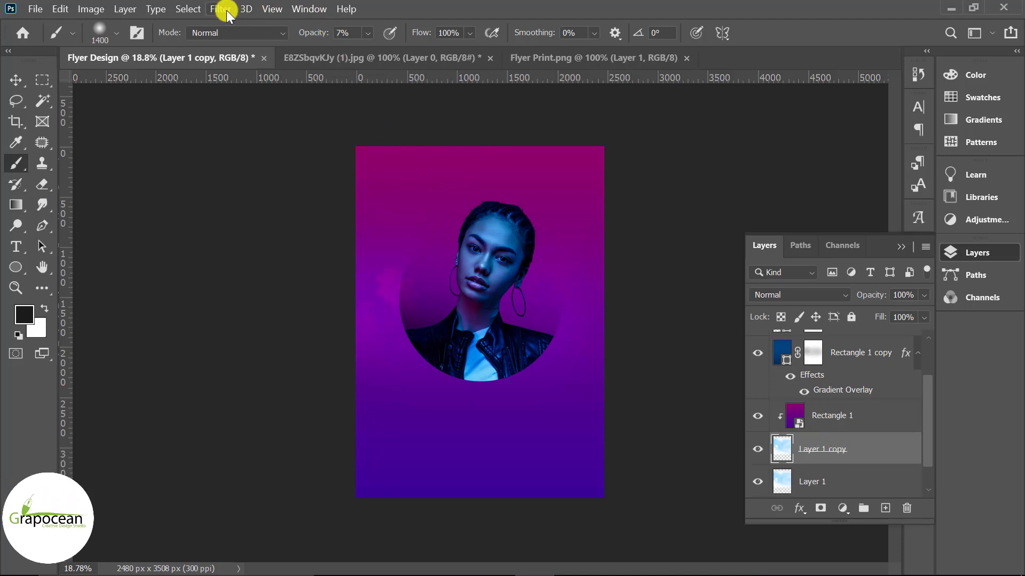
left_click(220, 9)
mouse_move(229, 176)
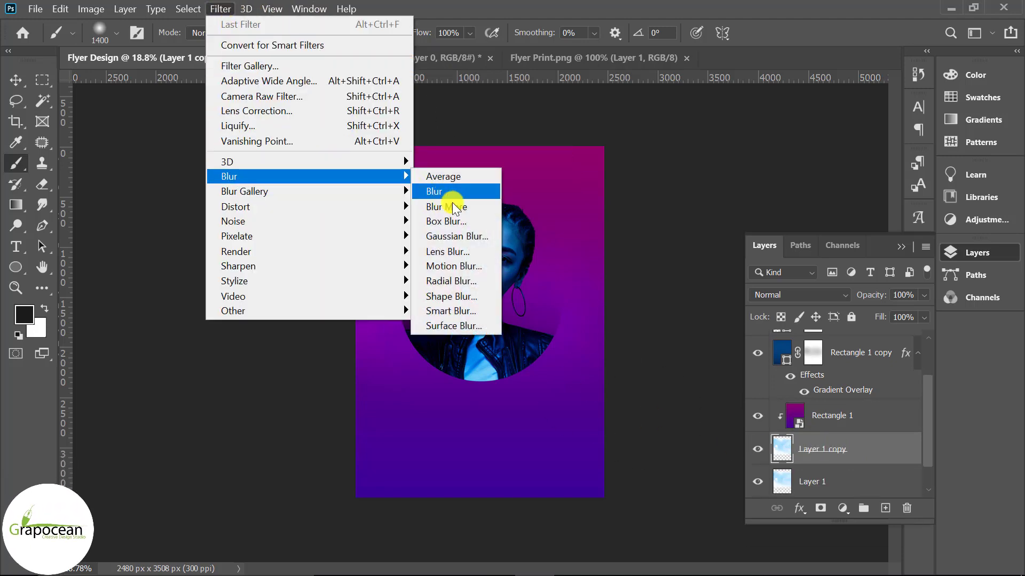
left_click(479, 268)
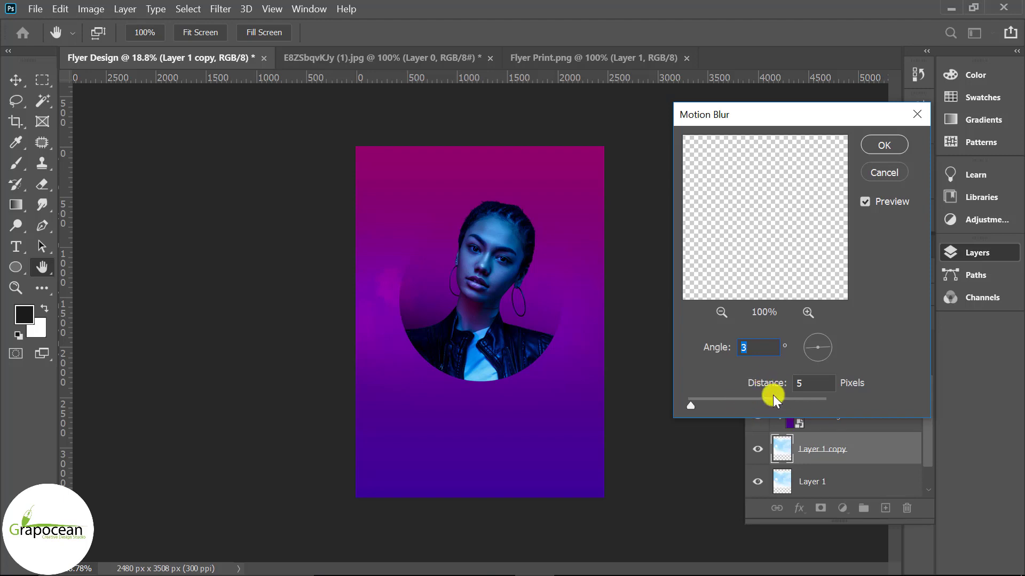
left_click_drag(751, 403, 780, 404)
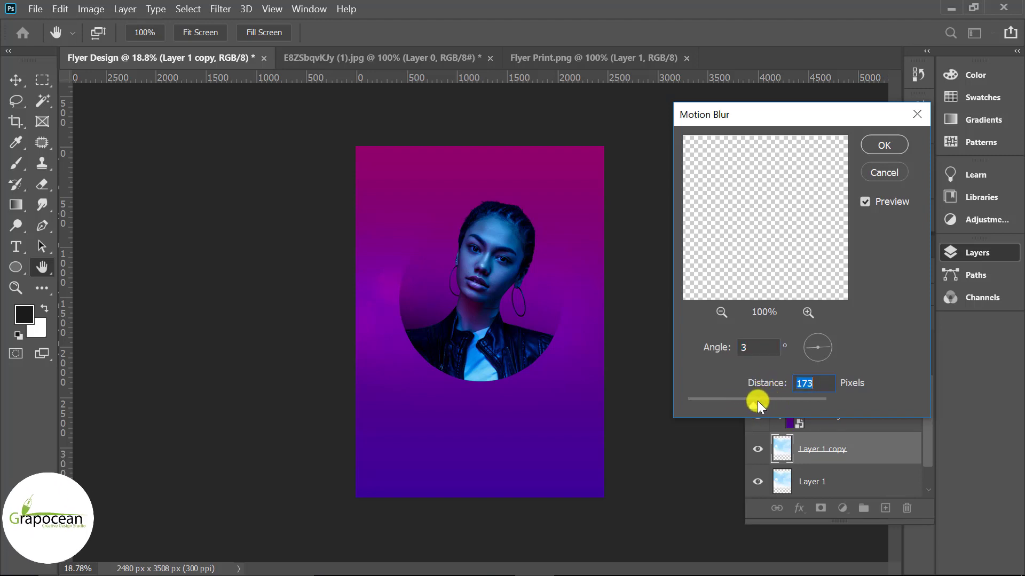
left_click_drag(753, 401, 771, 401)
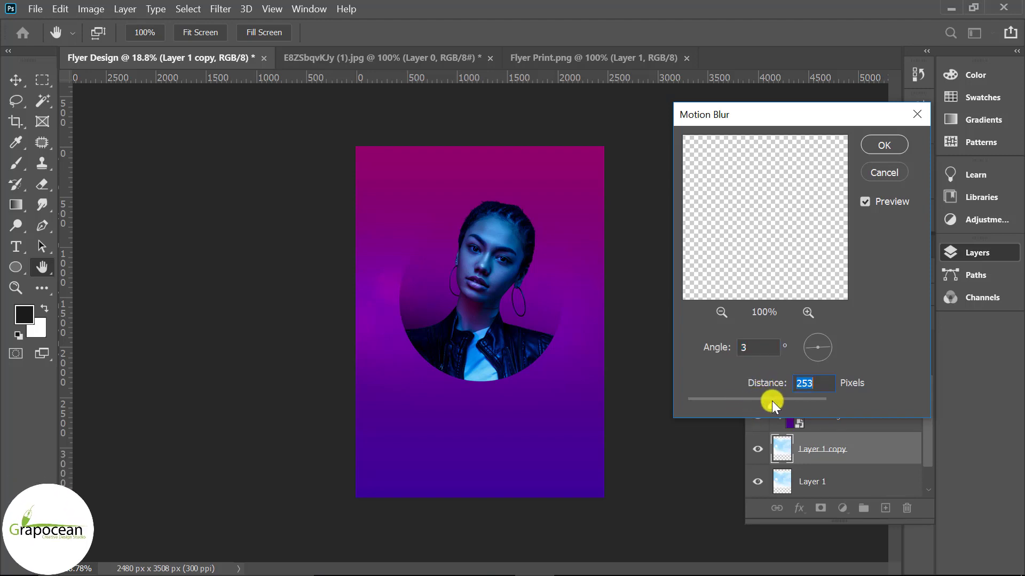
left_click(880, 145)
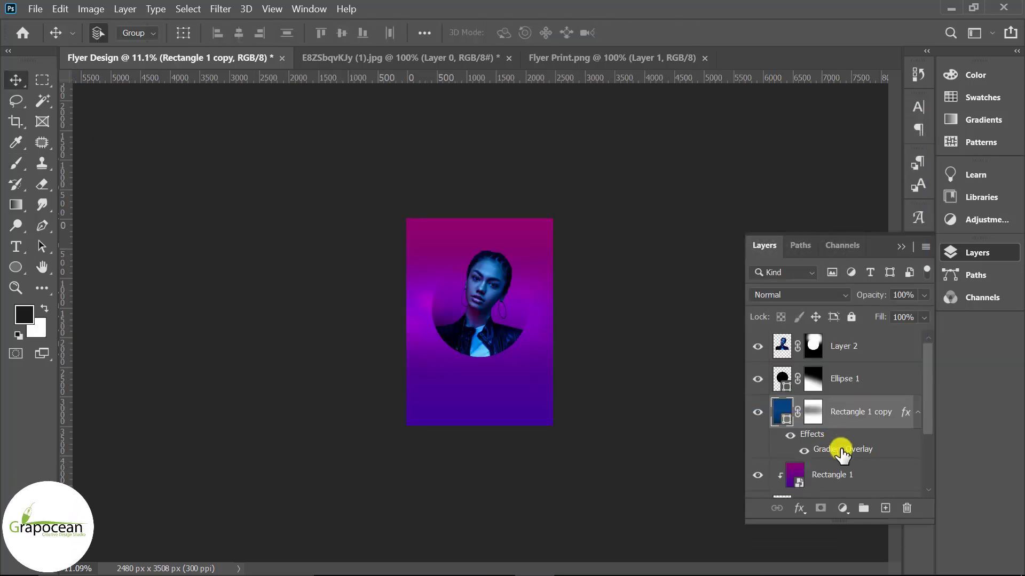
Set the left stop of Rectangle 1 copy's gradient overlay to burgundy #6d0033
double_click(841, 452)
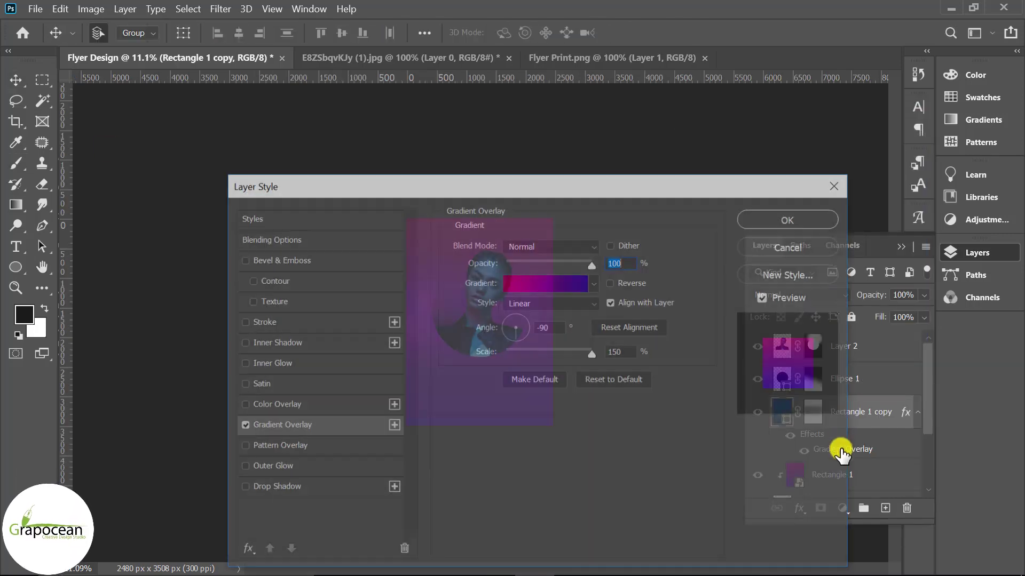
left_click(581, 284)
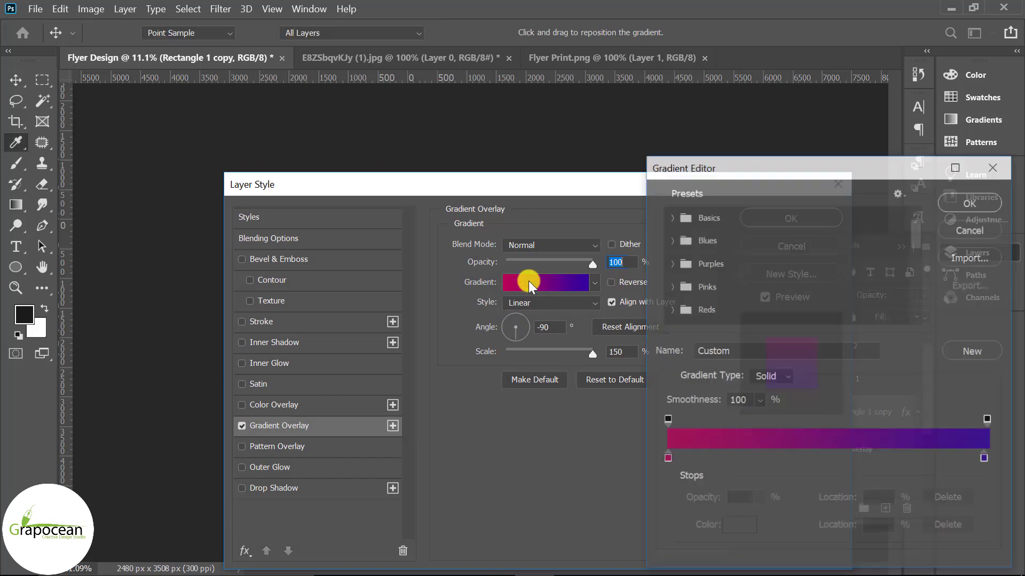
double_click(668, 460)
left_click_drag(766, 243, 856, 277)
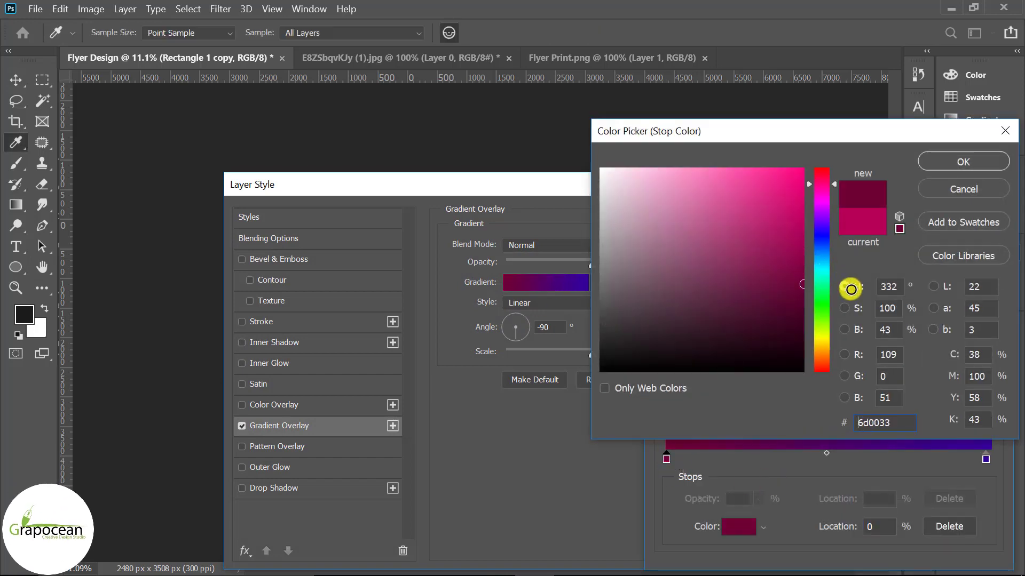
left_click(955, 162)
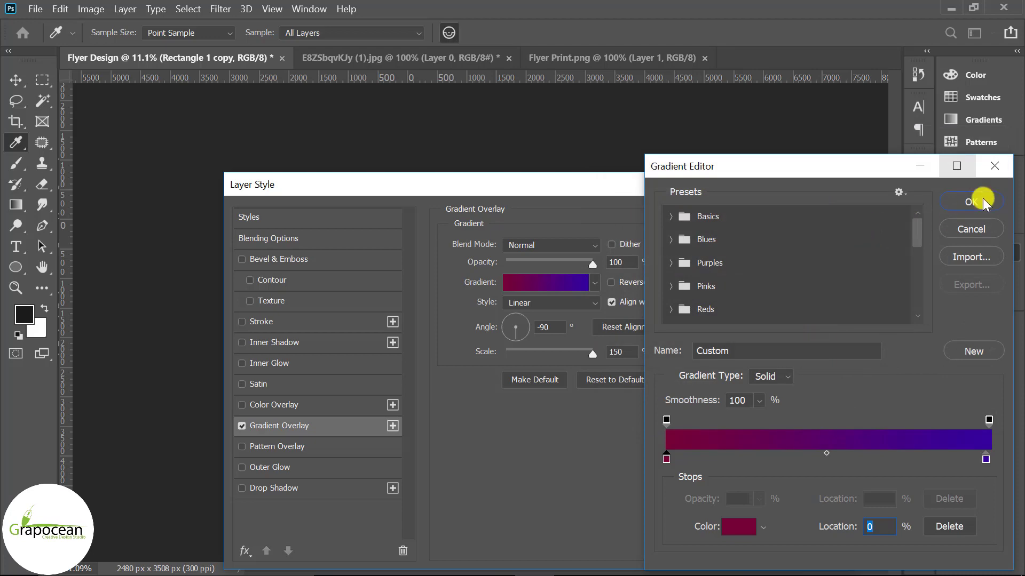
left_click(956, 200)
left_click(795, 219)
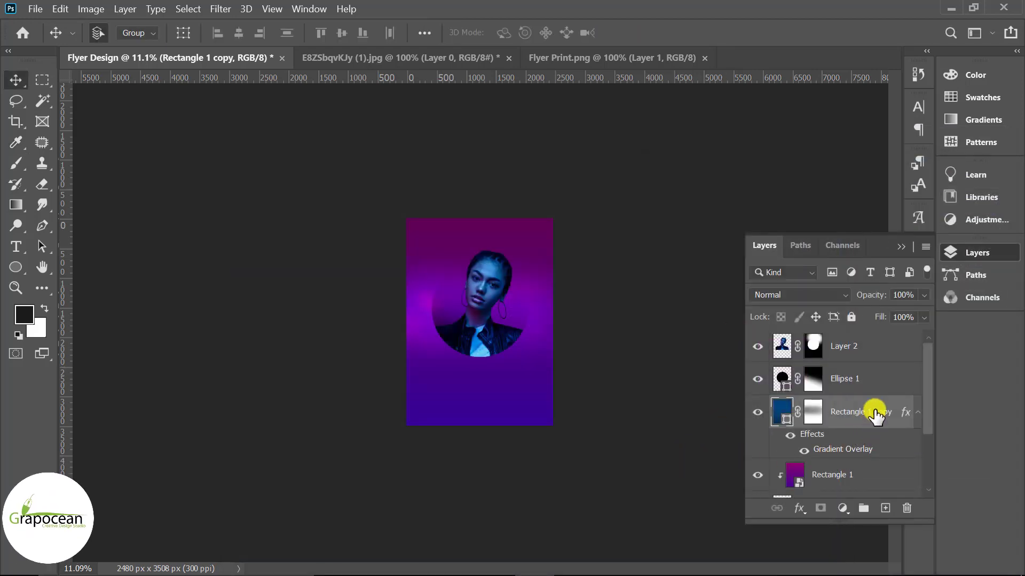
Duplicate Rectangle 1 copy, delete the new copy's layer mask and move it to the top
key("ctrl+j")
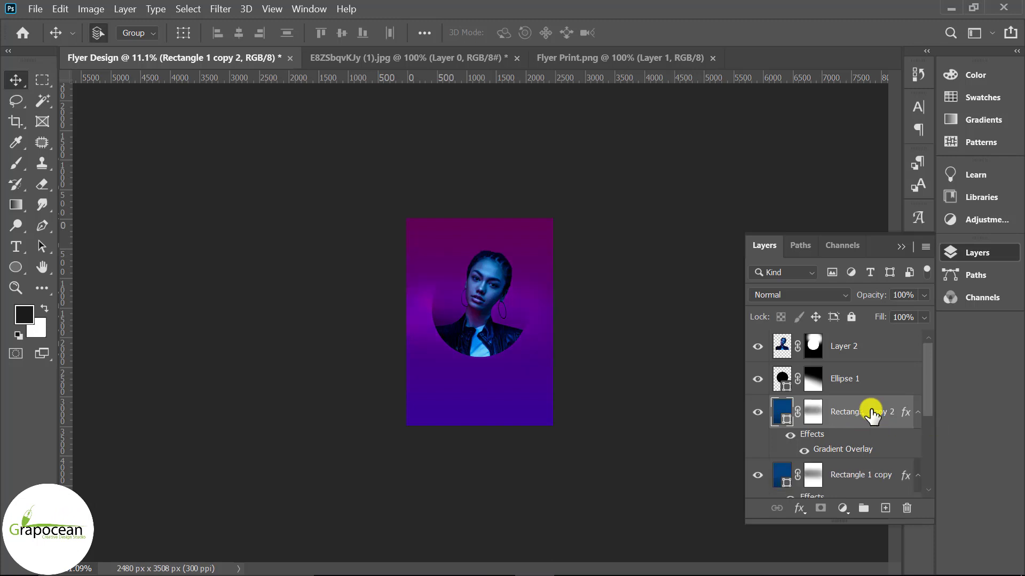
right_click(812, 414)
left_click(854, 445)
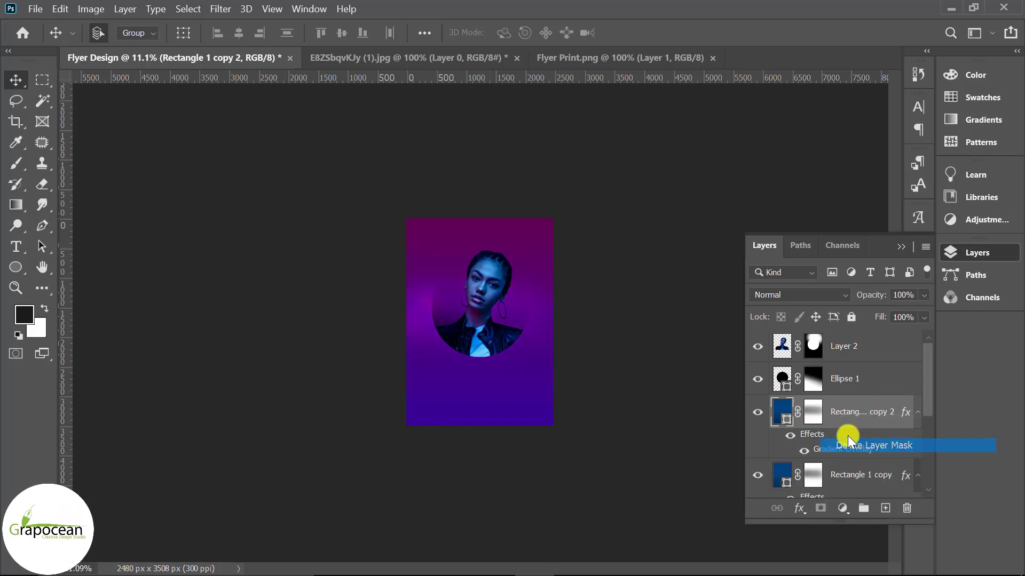
left_click_drag(842, 337, 842, 336)
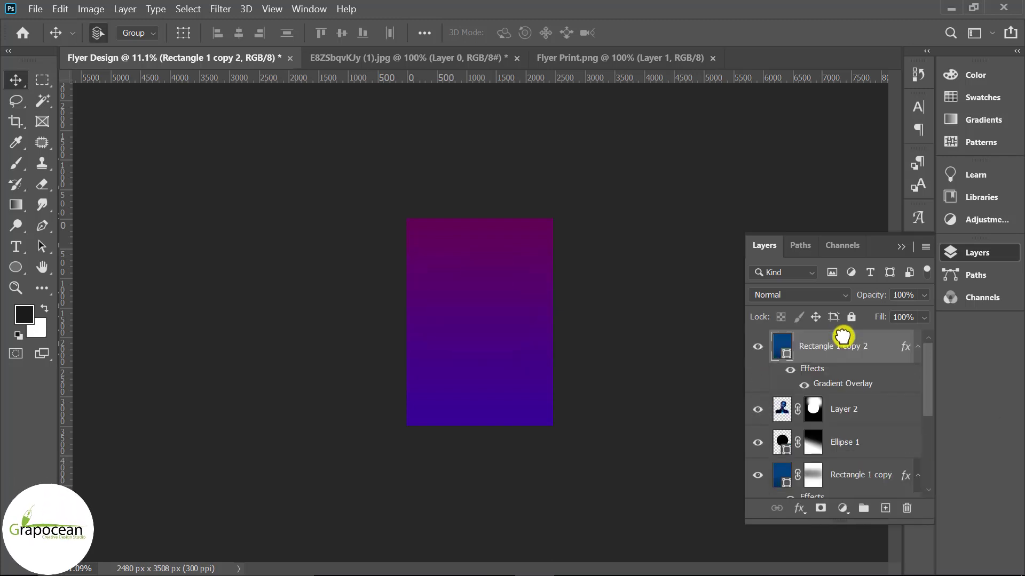
Clip Rectangle 1 copy 2 to the portrait layer and set its blend mode to Exclusion
right_click(864, 356)
left_click(721, 318)
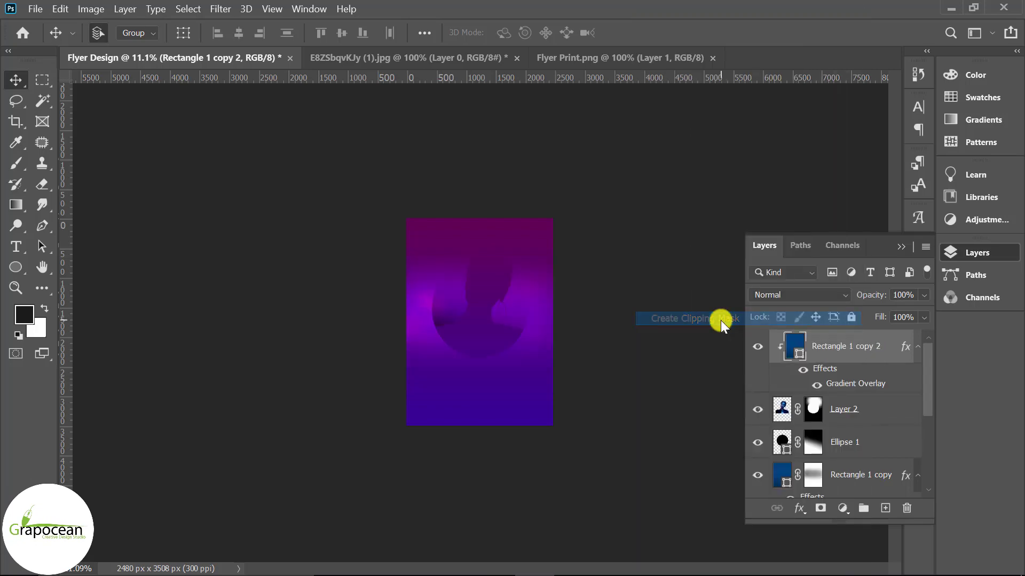
left_click(807, 297)
left_click(675, 477)
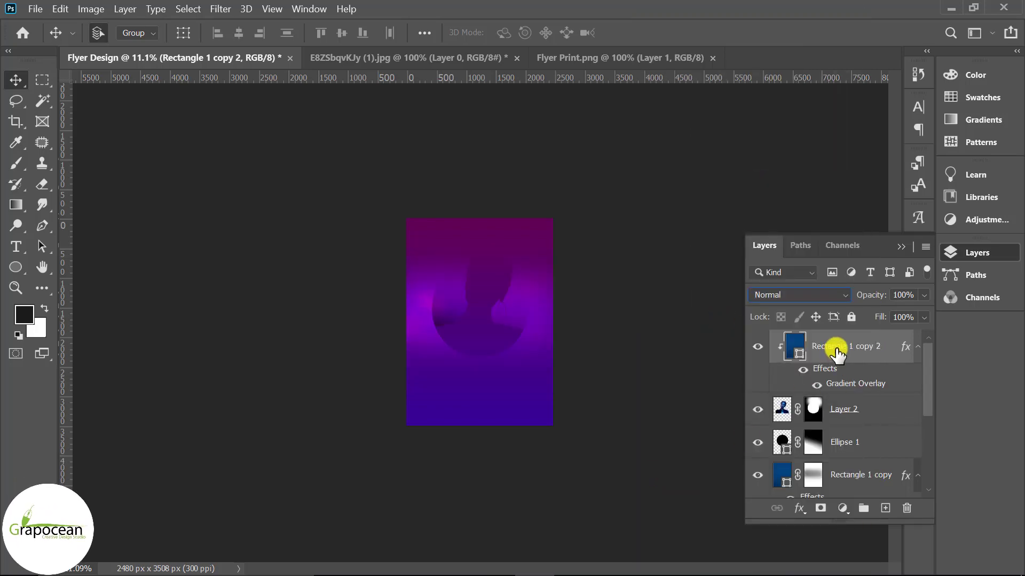
right_click(838, 347)
left_click(810, 292)
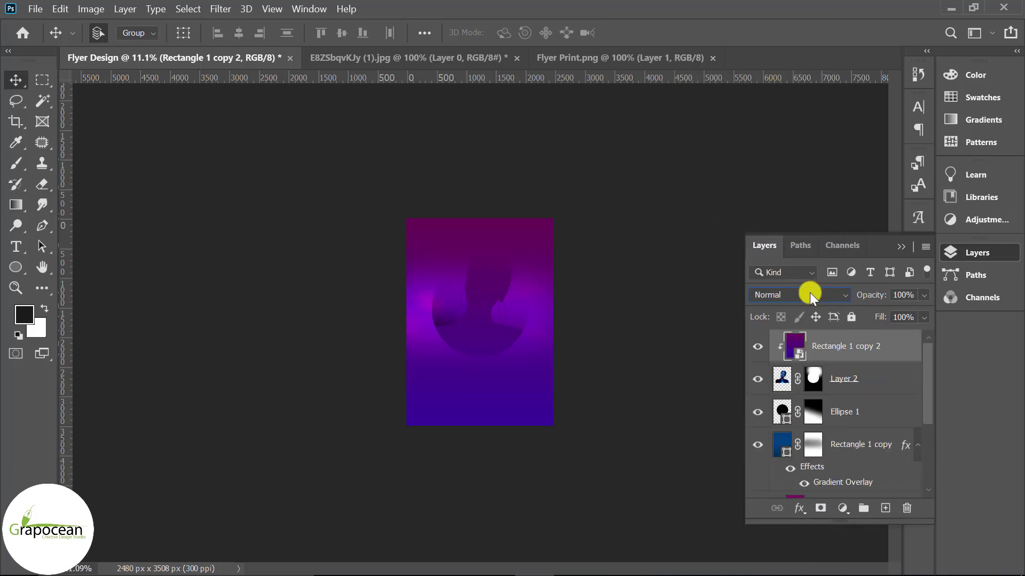
left_click(803, 294)
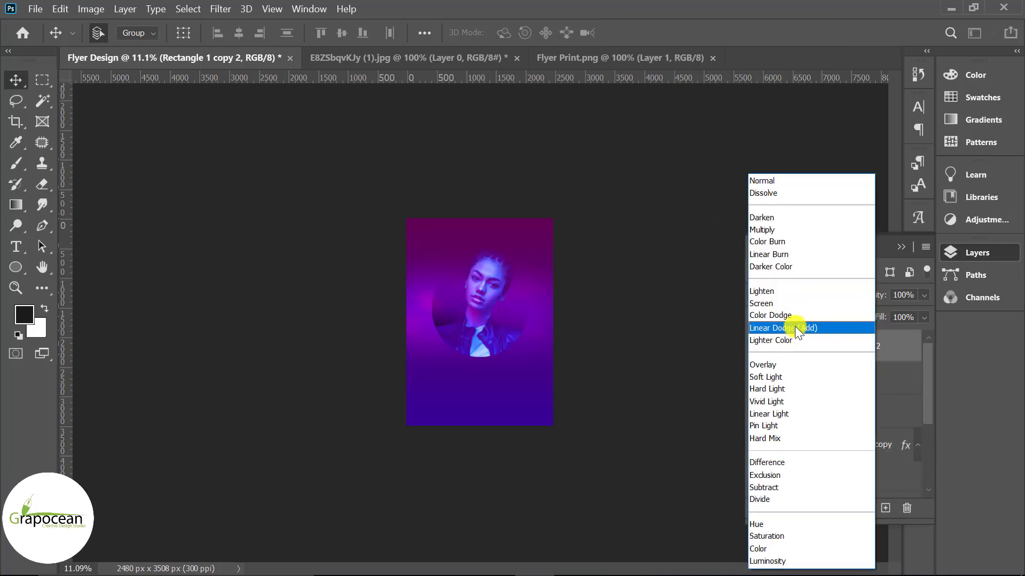
left_click(805, 475)
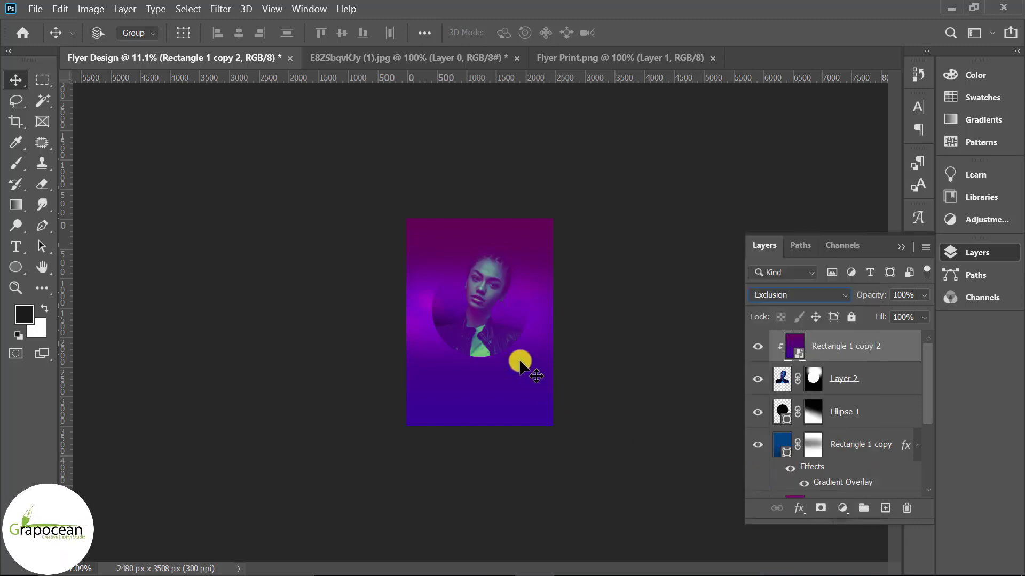
key("ctrl+plus")
key("ctrl+plus")
key("ctrl+plus")
left_click(17, 269)
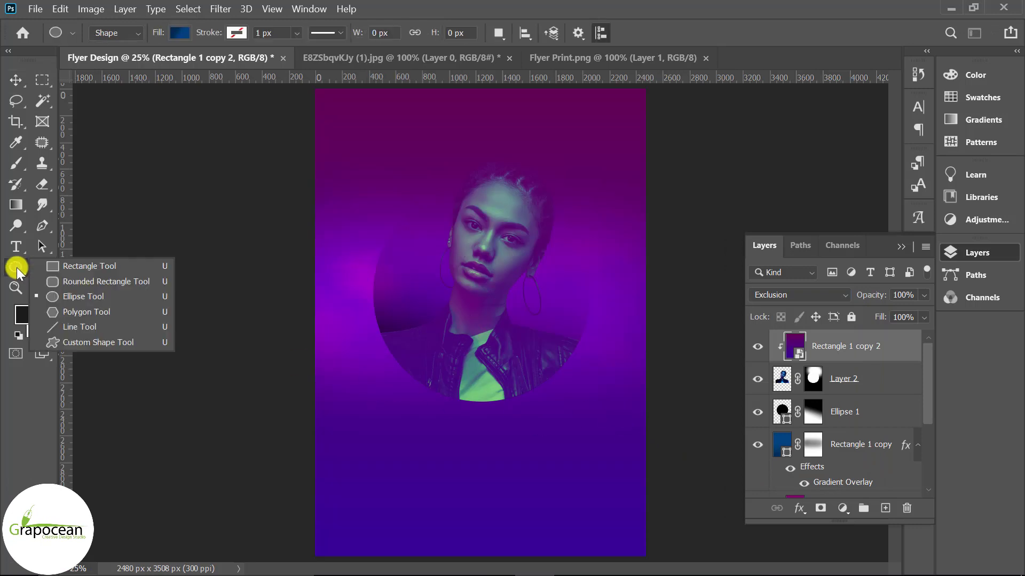
Draw a large ellipse, Ellipse 2, over the model's portrait
left_click(88, 297)
left_click(886, 508)
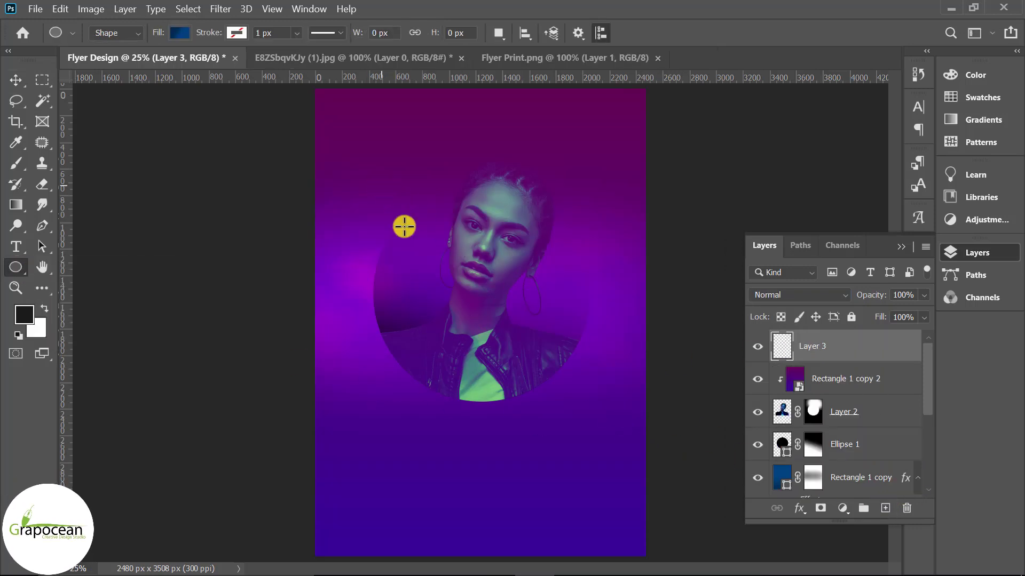
left_click_drag(380, 184, 605, 463)
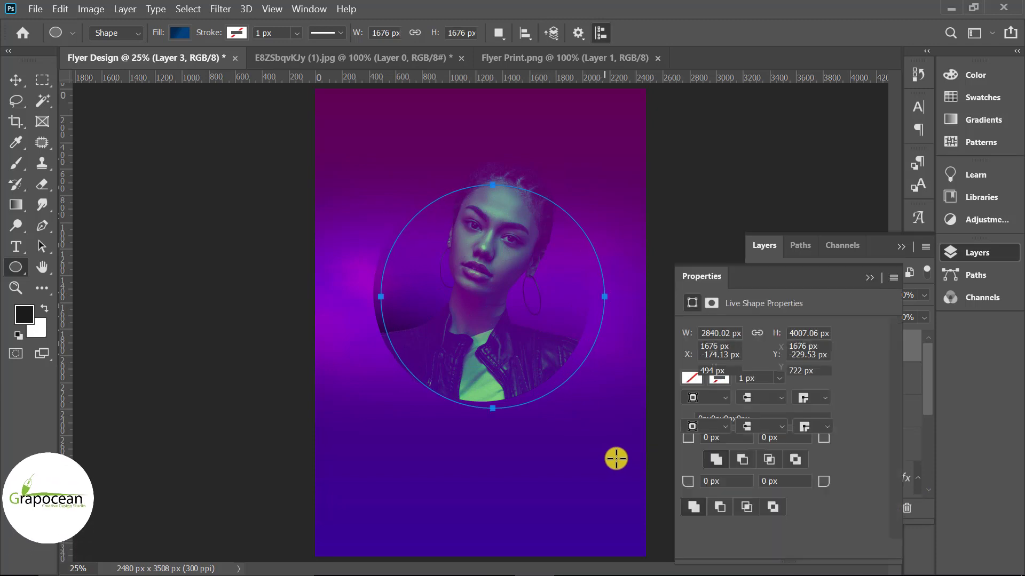
left_click(867, 278)
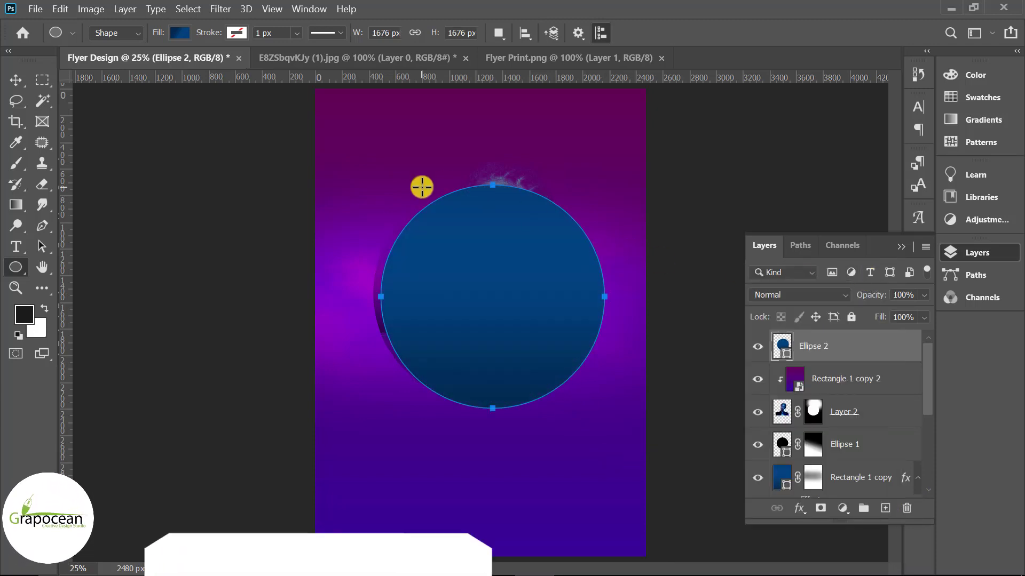
left_click(16, 79)
Copy the purple Gradient Overlay from the rectangle onto Ellipse 2
scroll(871, 412, "down", 1)
scroll(872, 419, "up", 1)
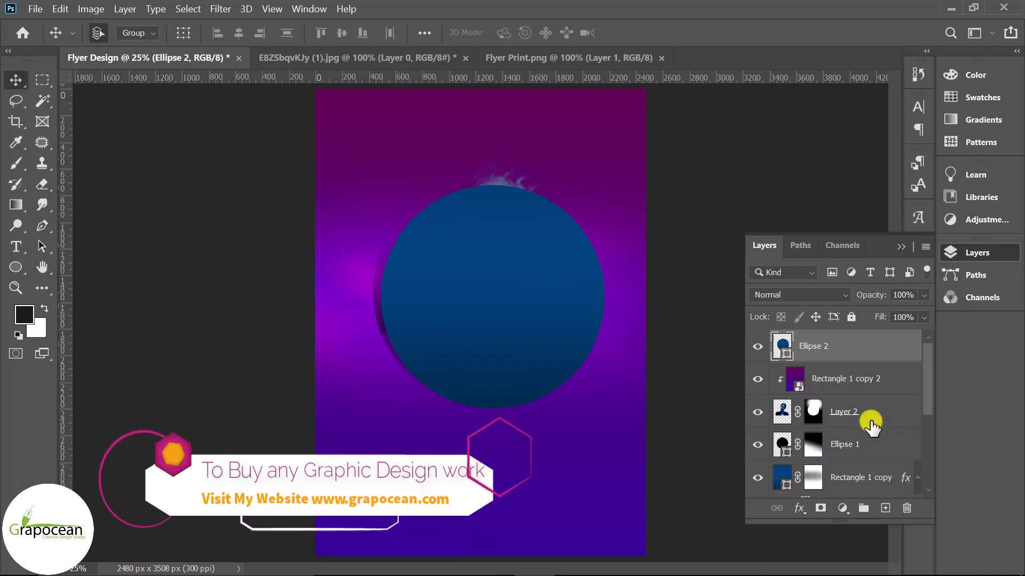
scroll(872, 432, "down", 1)
left_click(871, 445)
scroll(875, 451, "up", 1)
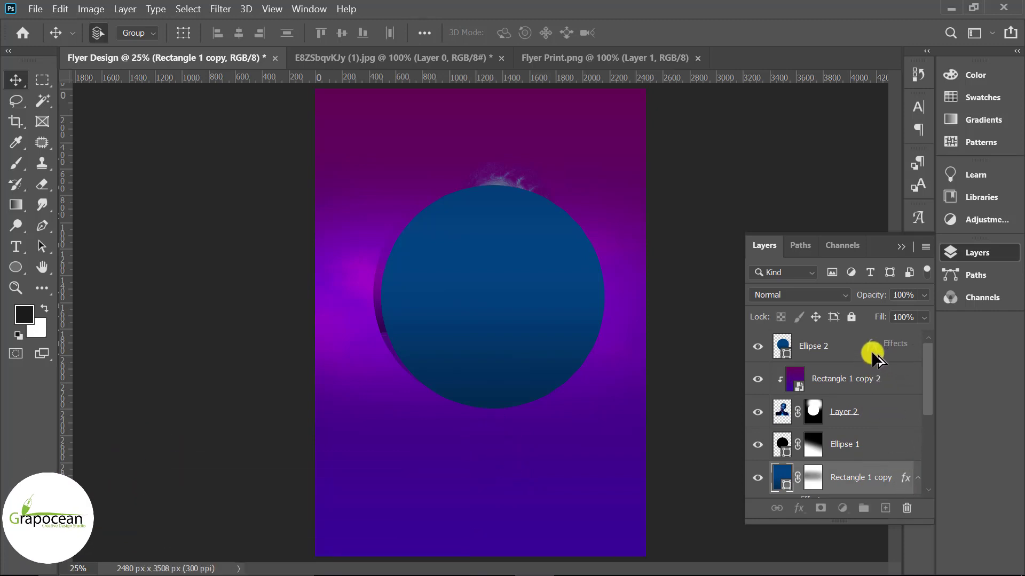
key("ctrl+z")
Set Ellipse 2's blend mode to Color
left_click(788, 295)
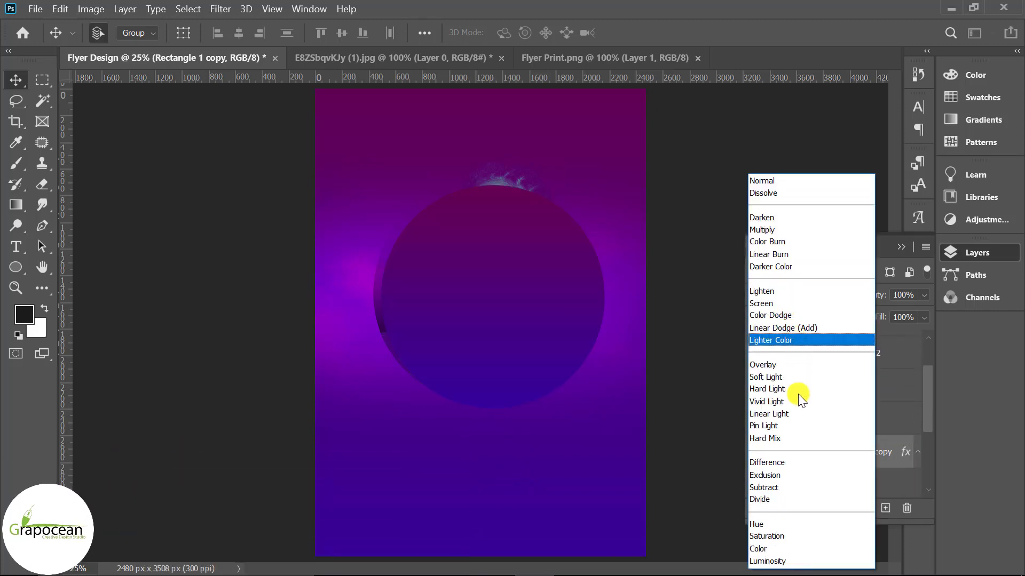
left_click(673, 463)
scroll(863, 357, "up", 2)
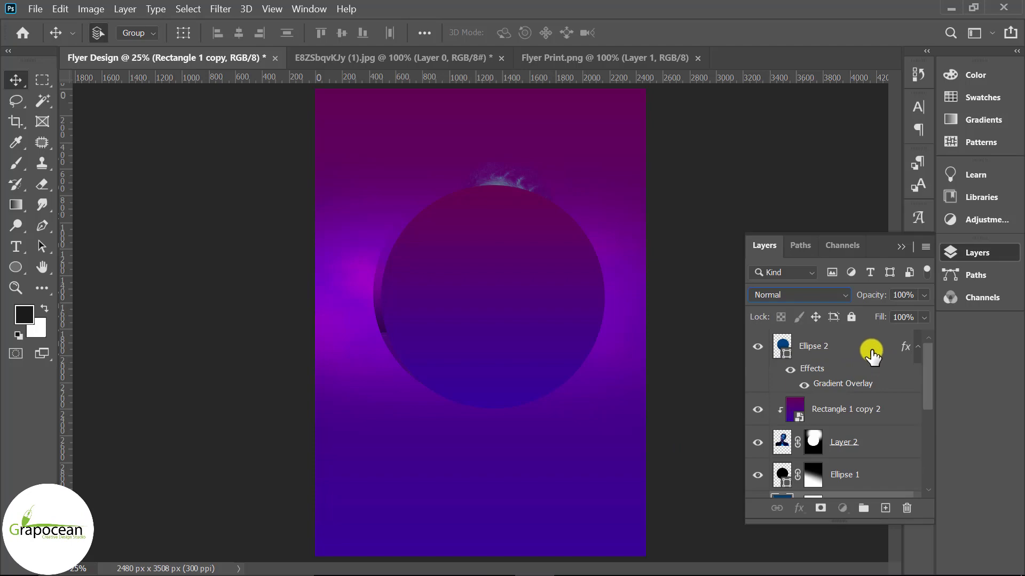
right_click(872, 357)
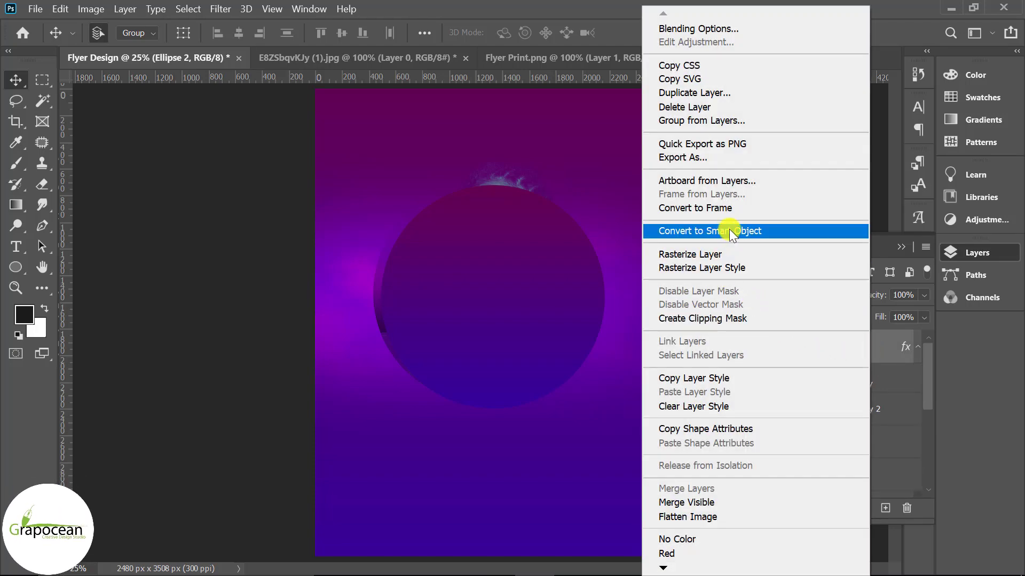
left_click(818, 301)
left_click(794, 294)
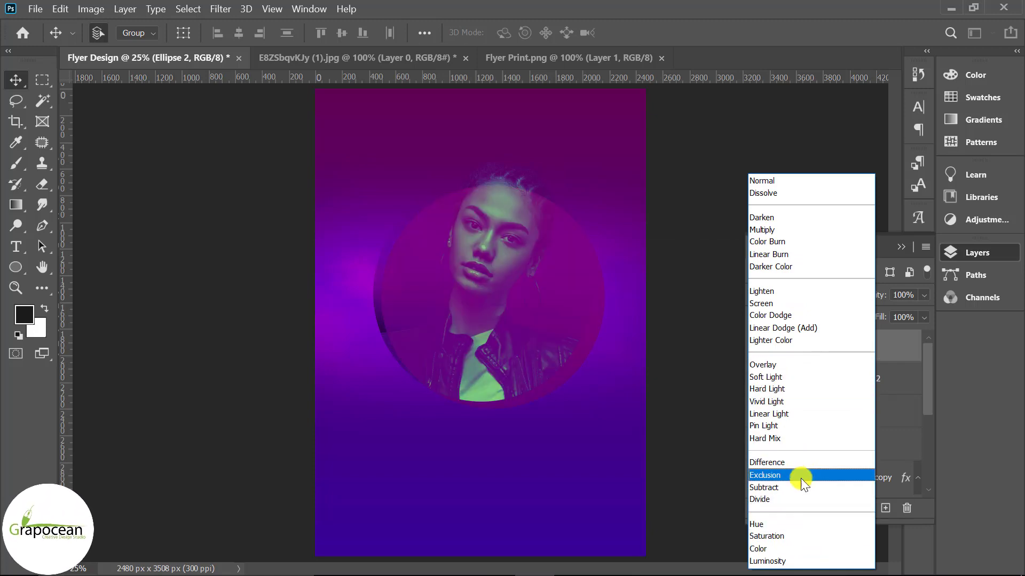
left_click(817, 553)
scroll(565, 354, "down", 2)
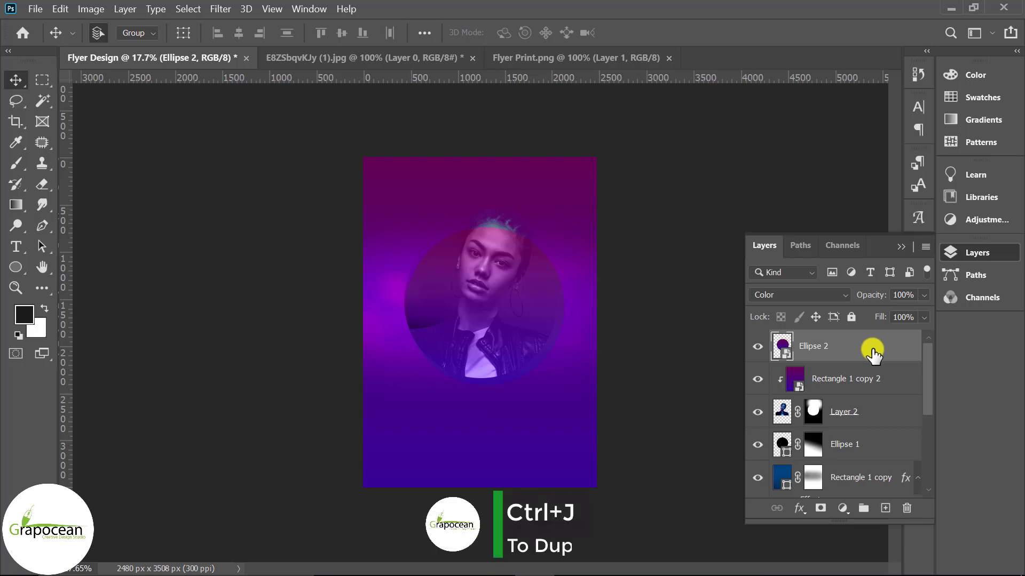
Duplicate Ellipse 2, shift the copy slightly, and enable a Drop Shadow on it
key("ctrl+j")
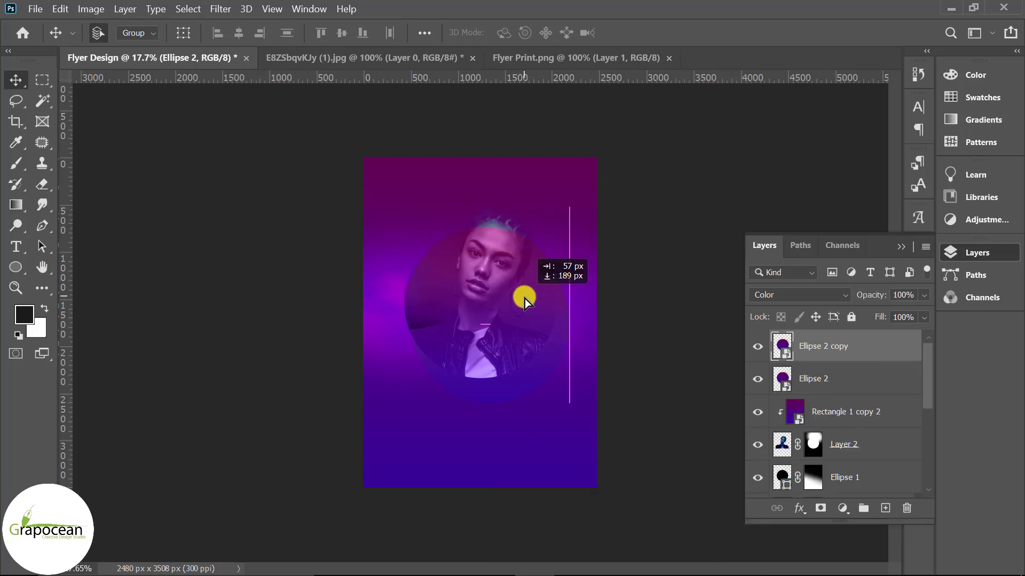
left_click_drag(529, 235, 515, 297)
right_click(868, 346)
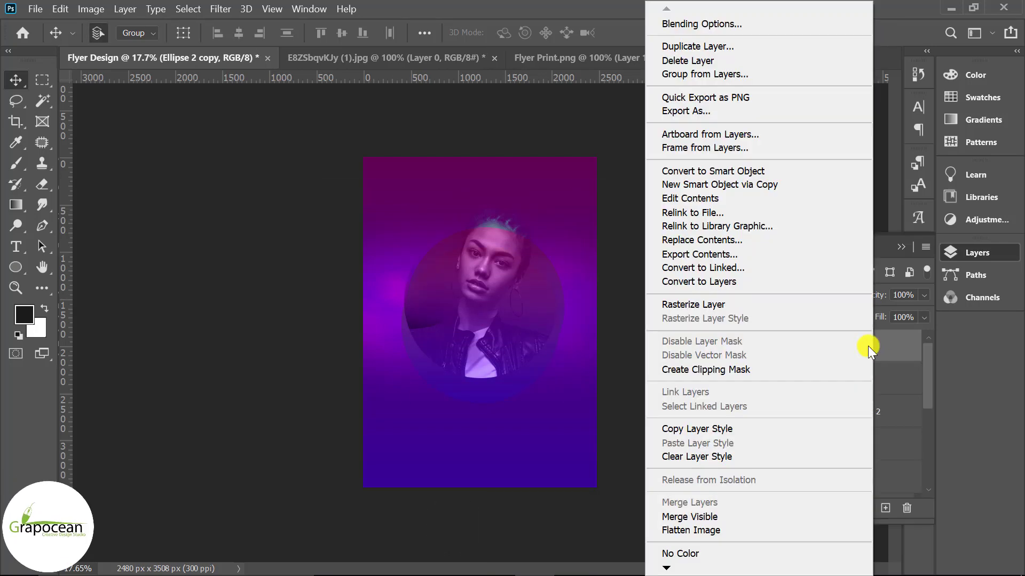
left_click(715, 23)
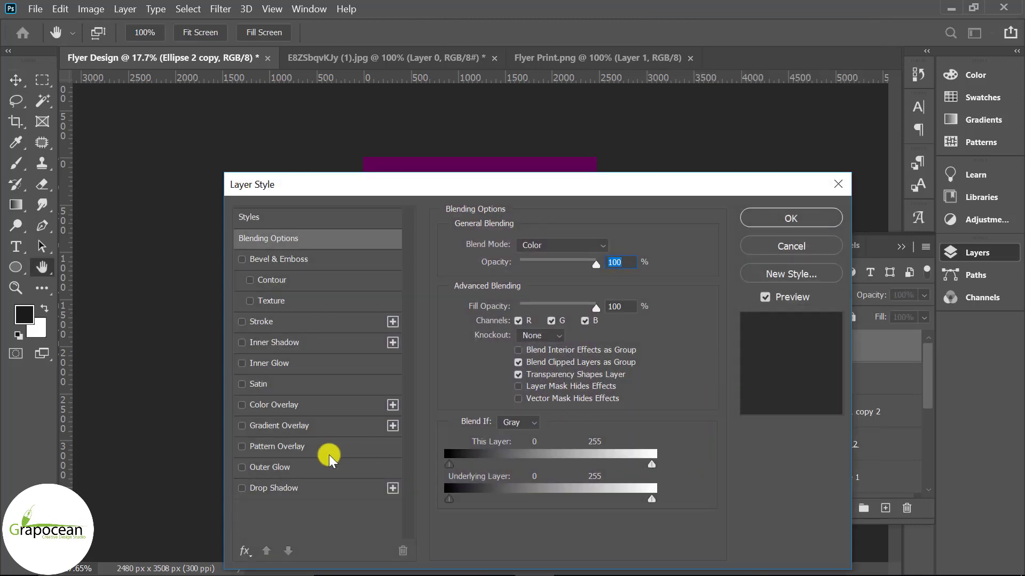
left_click(274, 488)
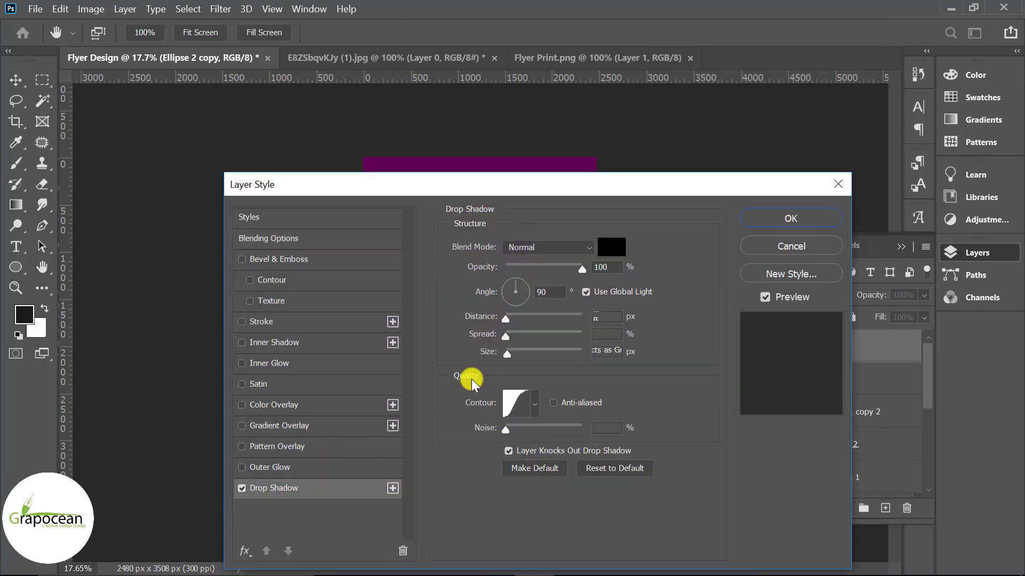
left_click_drag(507, 185, 843, 119)
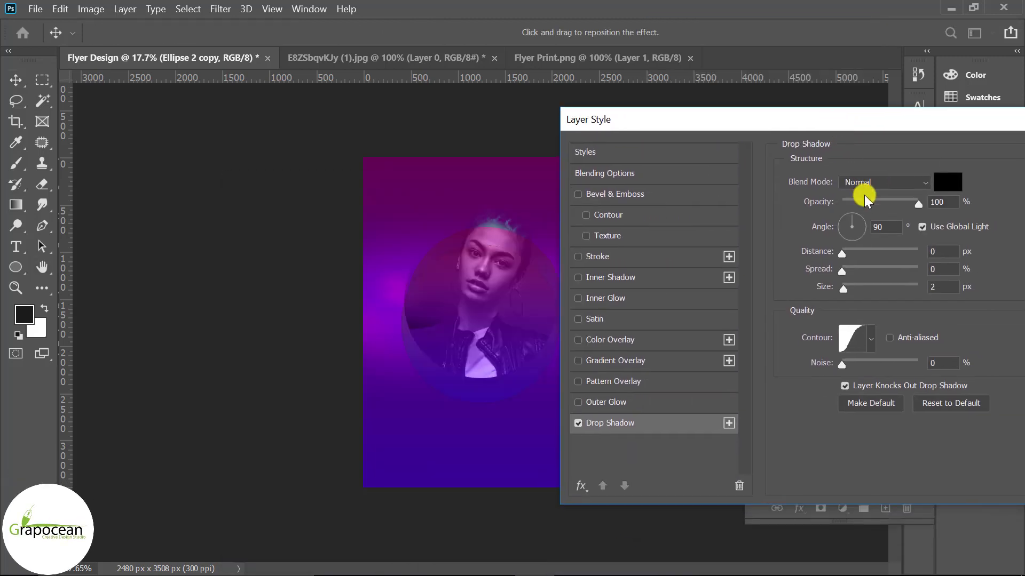
Tune the drop shadow to 34% opacity, -101° angle, 32 px distance, 106 px size
mouse_move(843, 253)
left_mouse_down()
mouse_move(863, 253)
mouse_move(857, 239)
left_mouse_up()
left_click_drag(843, 288, 877, 289)
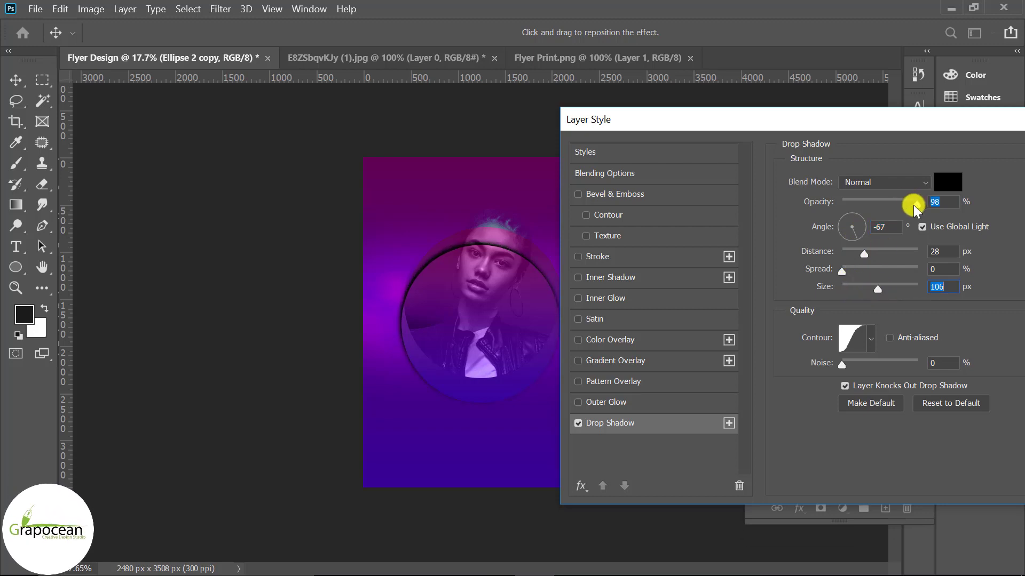
mouse_move(868, 251)
left_mouse_down()
mouse_move(899, 252)
mouse_move(884, 255)
left_mouse_up()
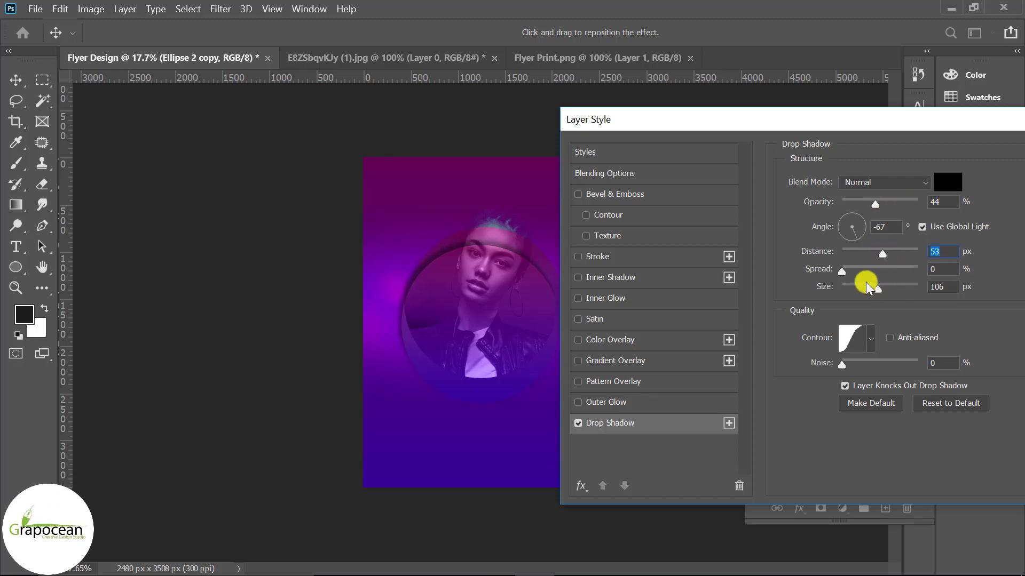
left_click(872, 237)
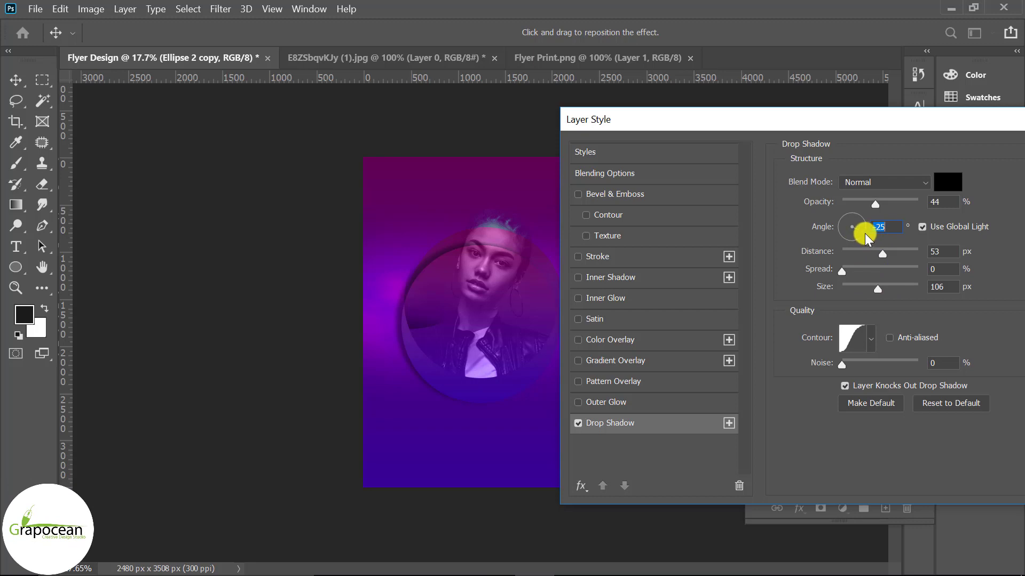
left_click_drag(864, 236, 847, 242)
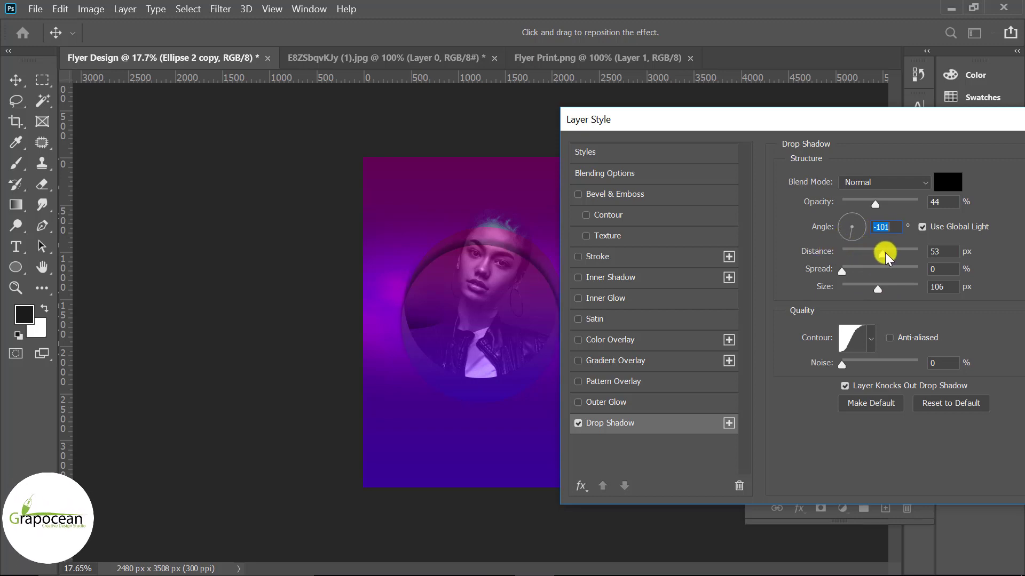
left_click_drag(884, 252, 881, 256)
left_click_drag(875, 204, 866, 209)
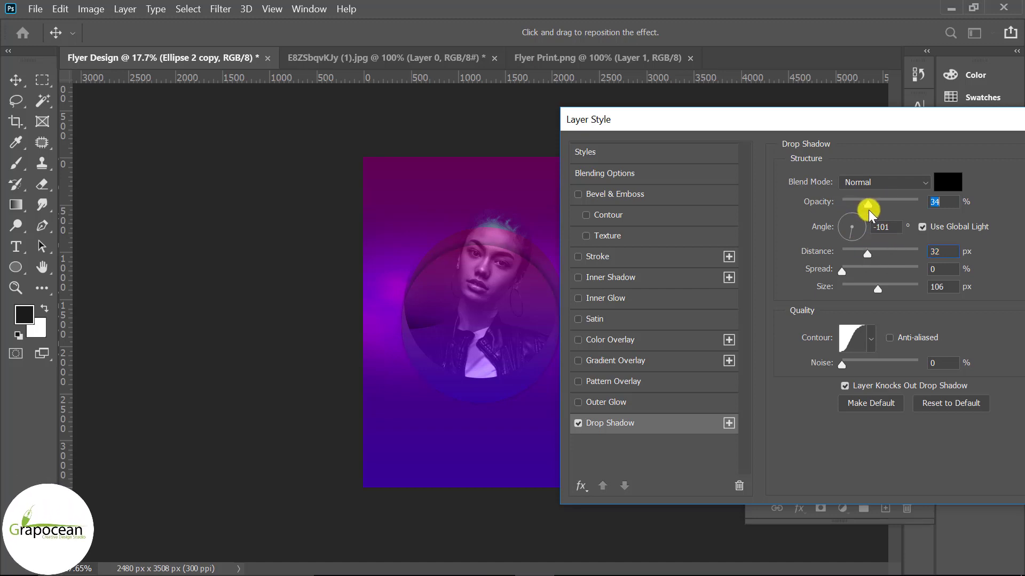
mouse_move(812, 122)
left_mouse_down()
mouse_move(959, 356)
mouse_move(380, 351)
left_mouse_up()
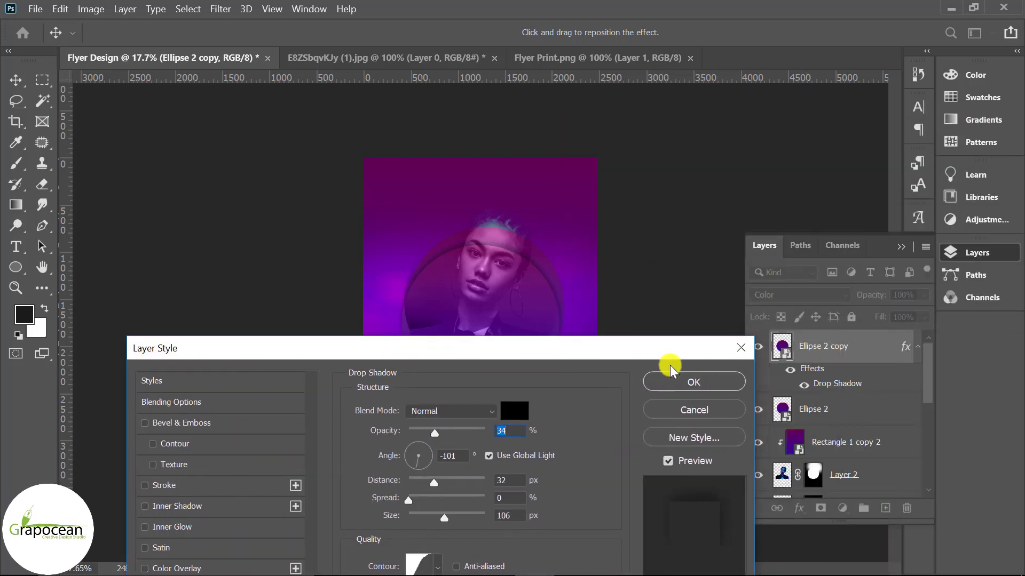
Confirm the shadow, set Ellipse 2 copy's fill to 0%, and duplicate it as Ellipse 2 copy 2
left_click(696, 379)
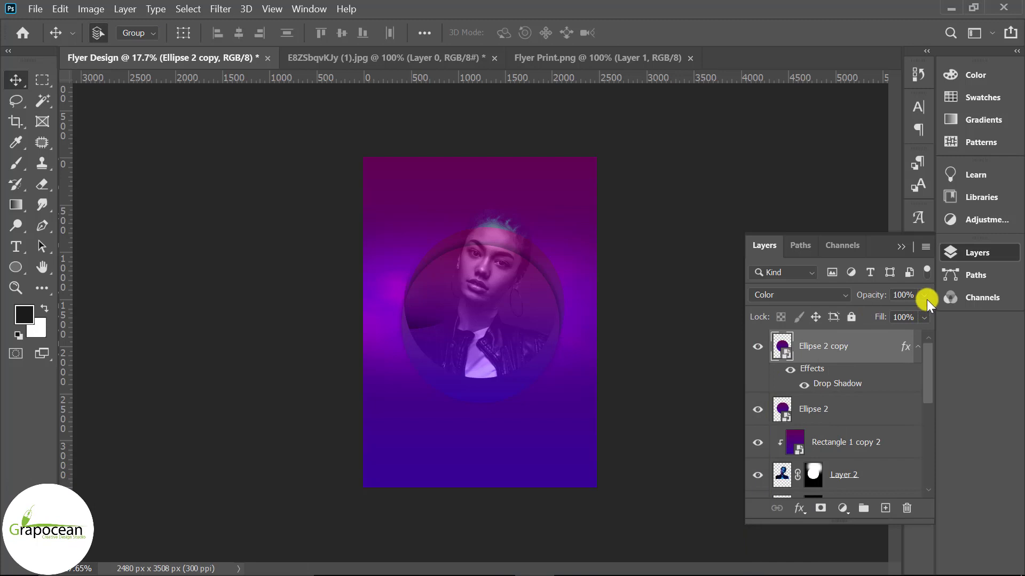
left_click_drag(927, 318, 729, 342)
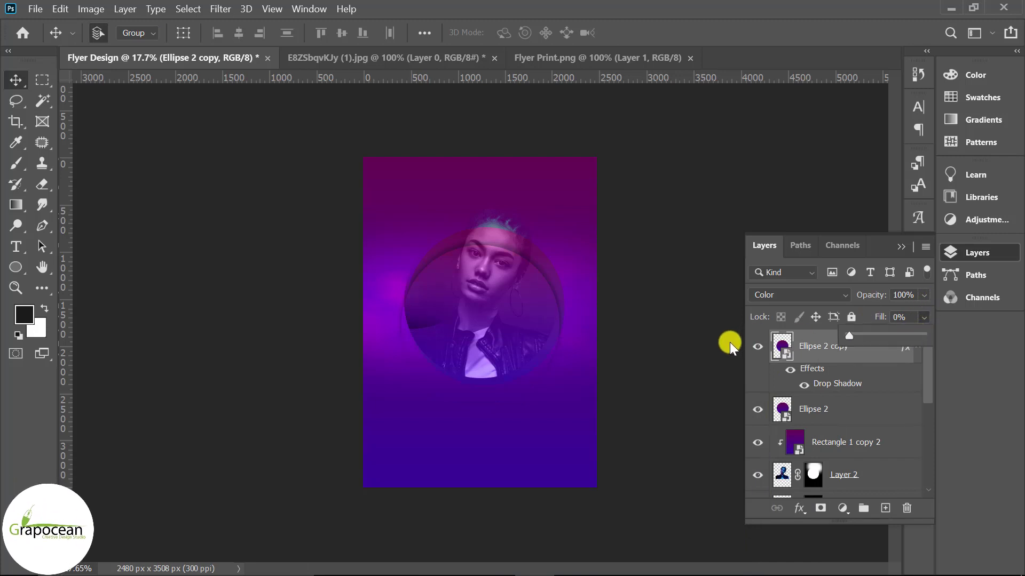
left_click(14, 79)
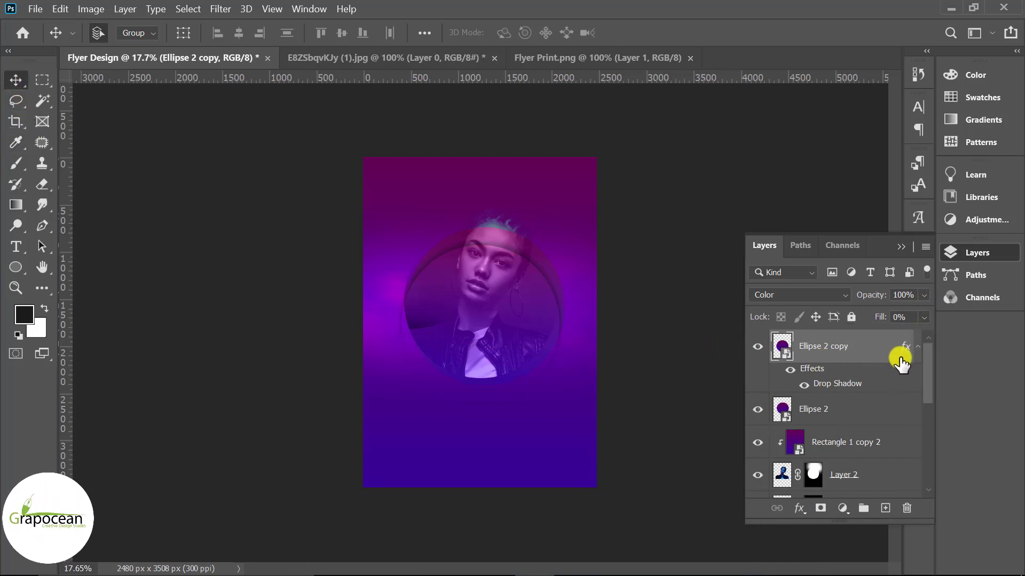
left_click_drag(900, 354, 885, 507)
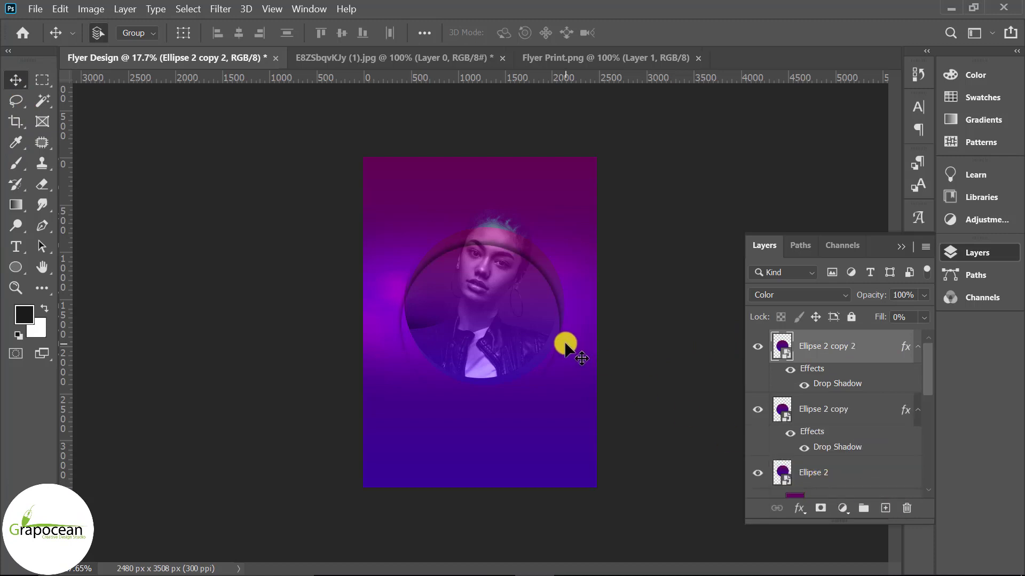
Scale Ellipse 2 copy 2 to about 77% and position it over the portrait
key("ctrl+t")
left_click_drag(562, 406, 518, 402)
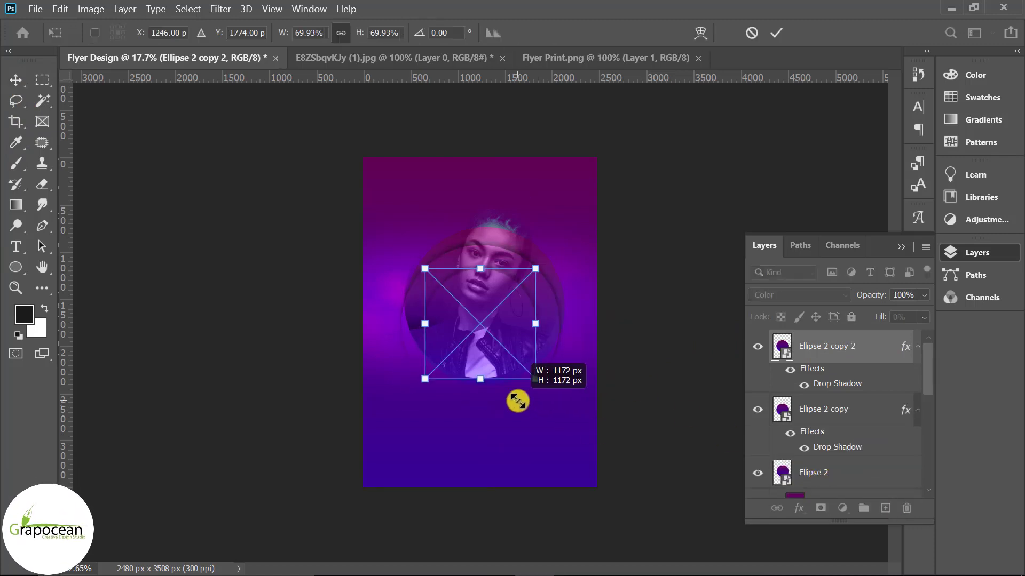
scroll(499, 322, "up", 3)
left_click_drag(481, 298, 477, 285)
left_click_drag(572, 416, 582, 428)
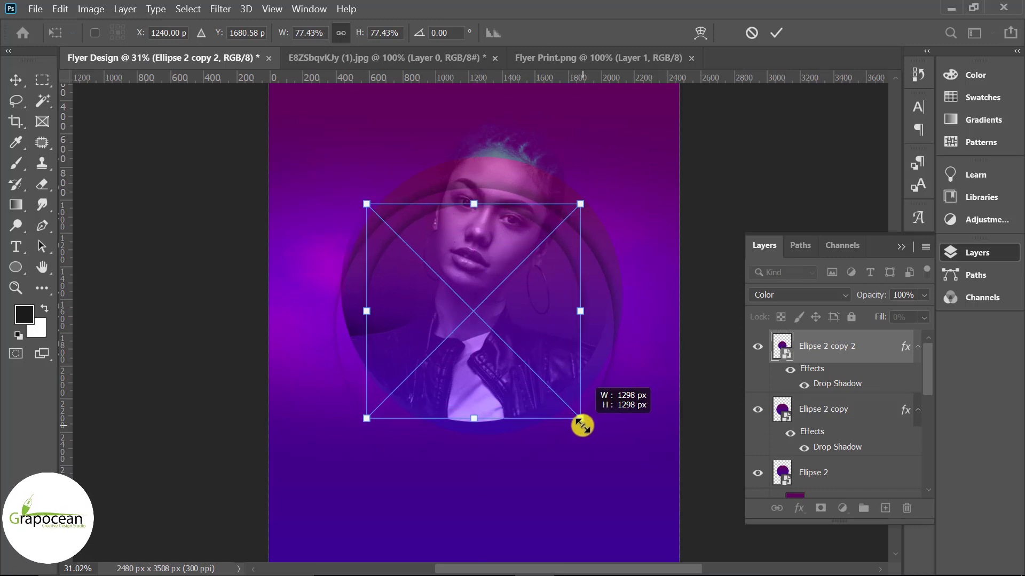
left_click_drag(515, 341, 517, 355)
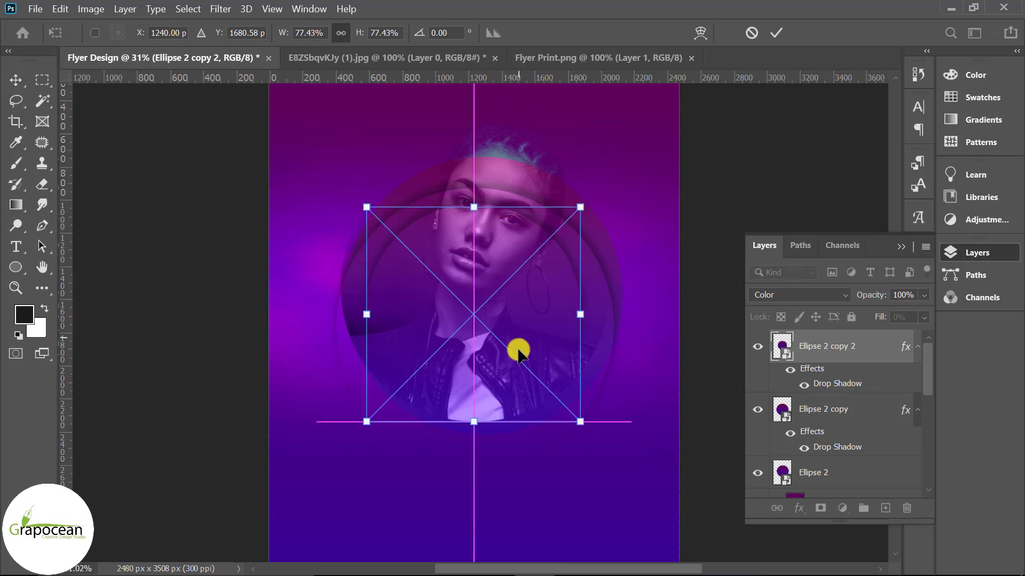
left_click(777, 35)
scroll(641, 350, "down", 3)
scroll(640, 350, "down", 3)
scroll(534, 291, "up", 2)
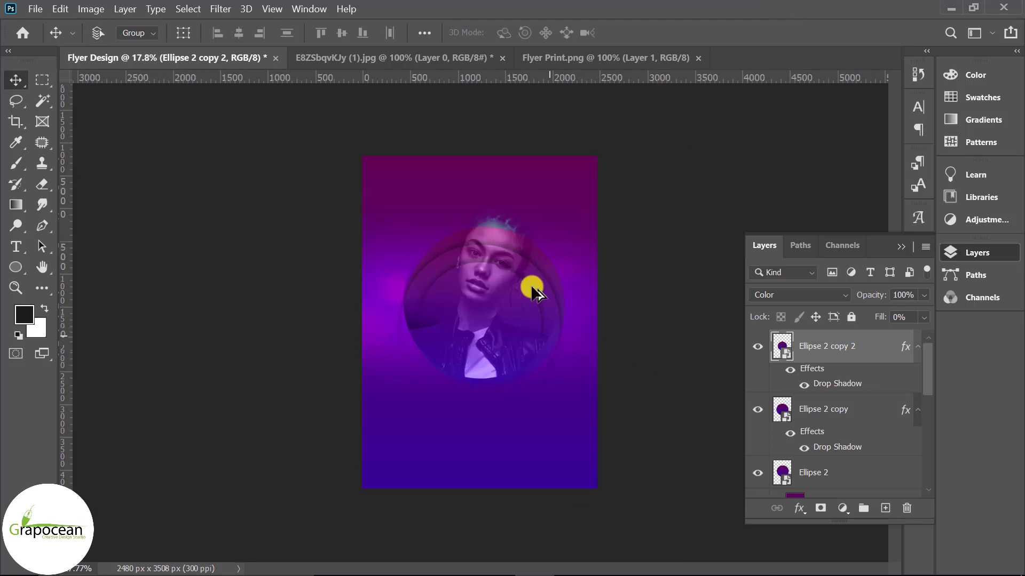
scroll(536, 292, "up", 2)
scroll(538, 229, "up", 2)
left_click_drag(511, 195, 508, 193)
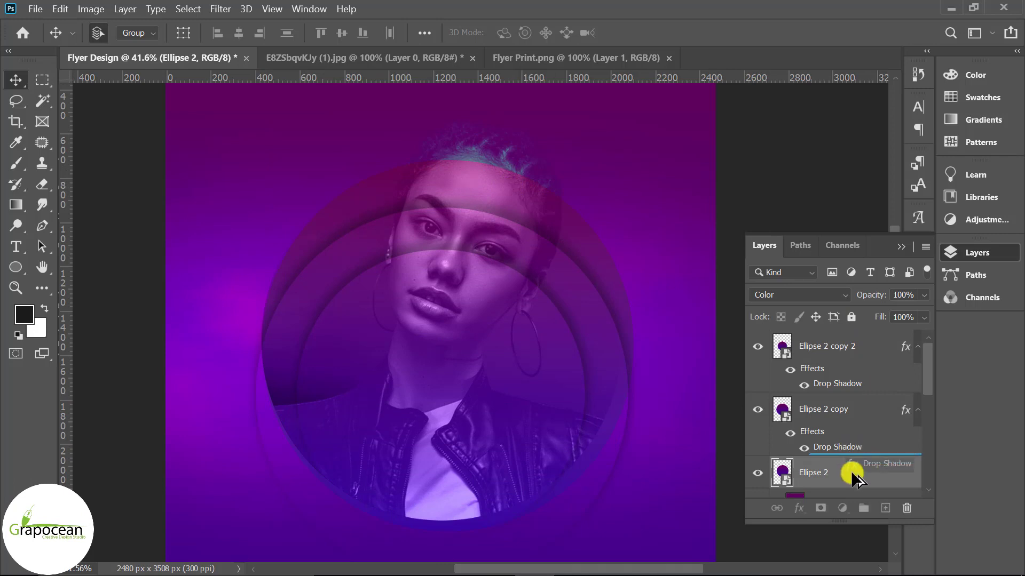
Copy the Drop Shadow effect from Ellipse 2 copy onto Ellipse 2
left_click_drag(851, 471, 851, 472)
scroll(705, 454, "down", 3)
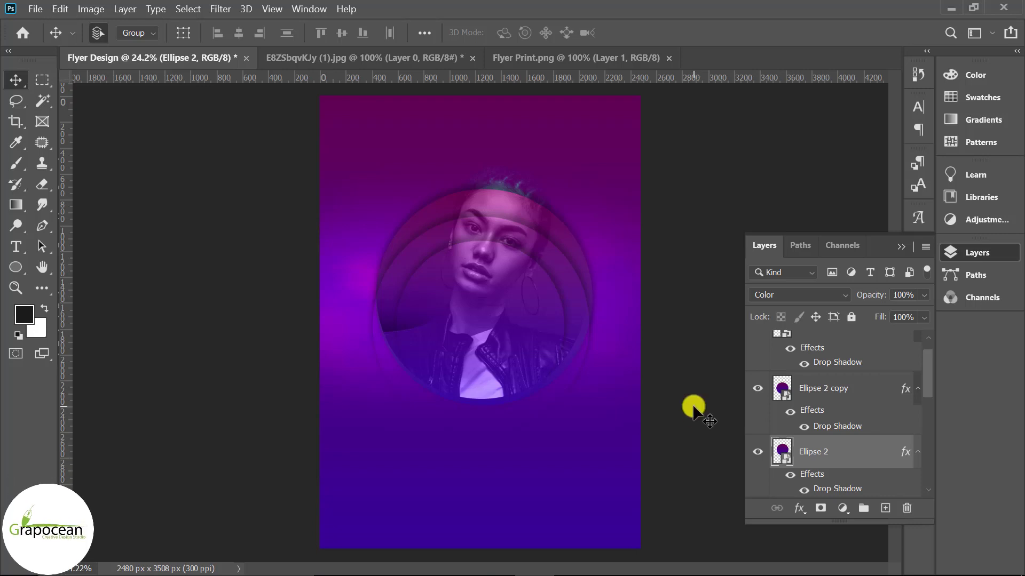
Select Rectangle 1 copy's layer mask and choose the soft Brush tool
left_click(622, 346)
scroll(817, 437, "down", 2)
left_click(758, 388)
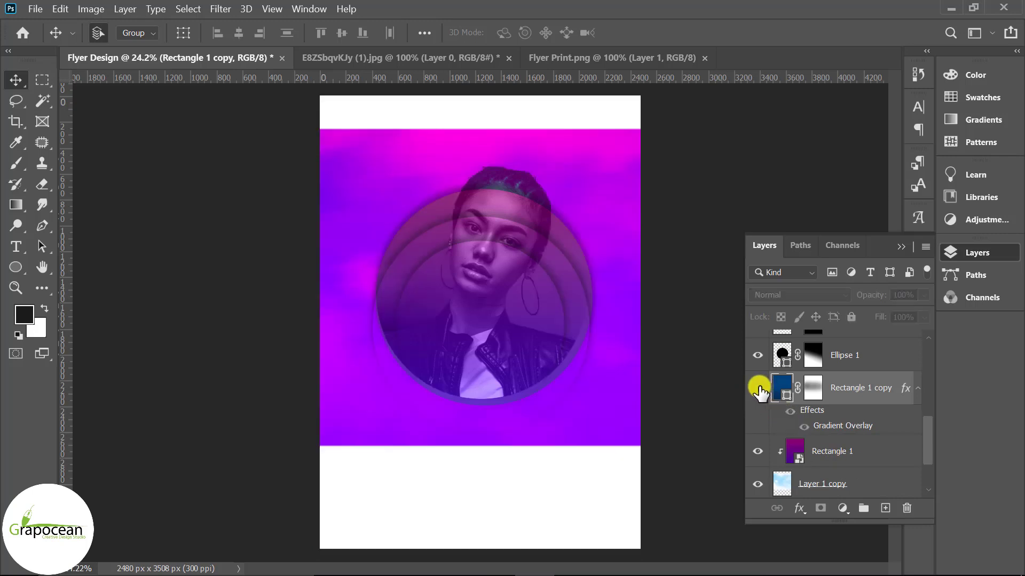
left_click(758, 388)
left_click(813, 388)
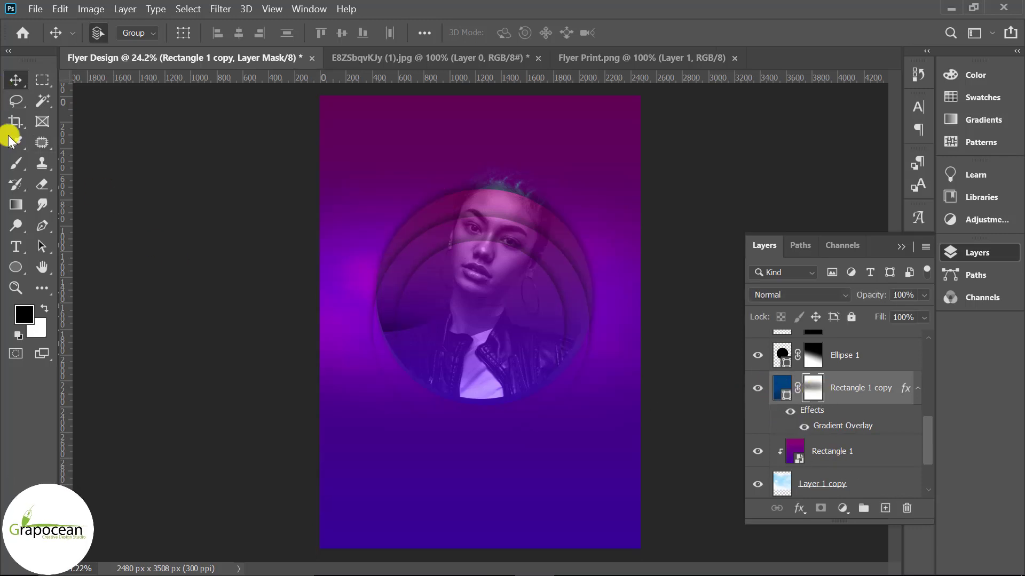
left_click(16, 163)
left_click(85, 165)
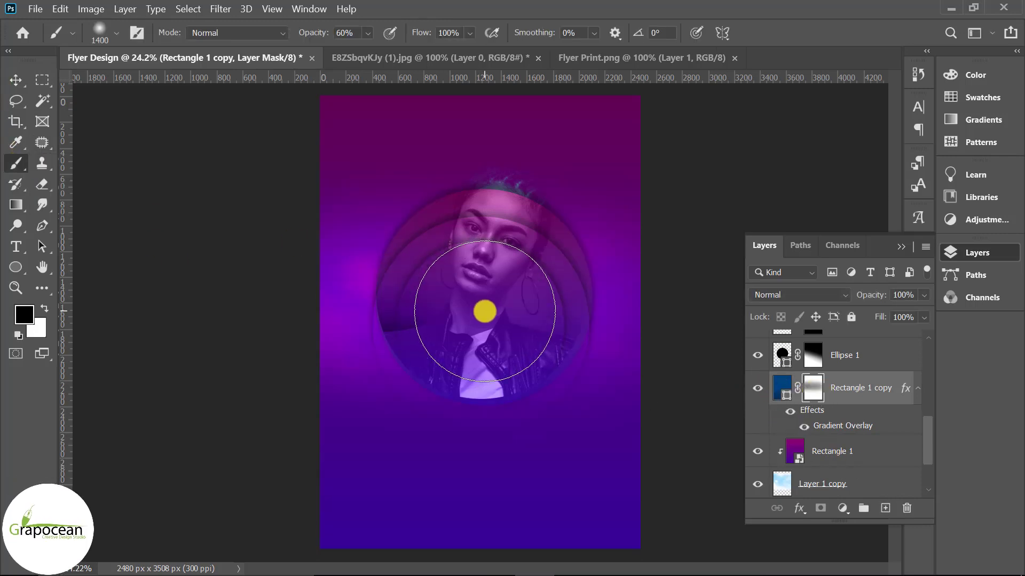
Paint black at 60% opacity over the circles' centre in the mask, with a slightly smaller brush
left_click(484, 312)
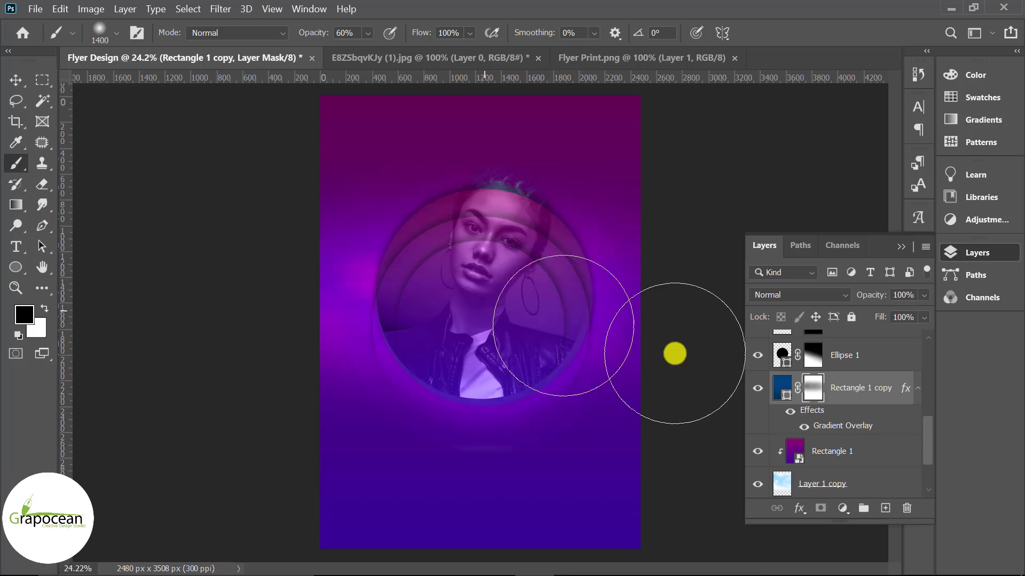
scroll(702, 518, "down", 3)
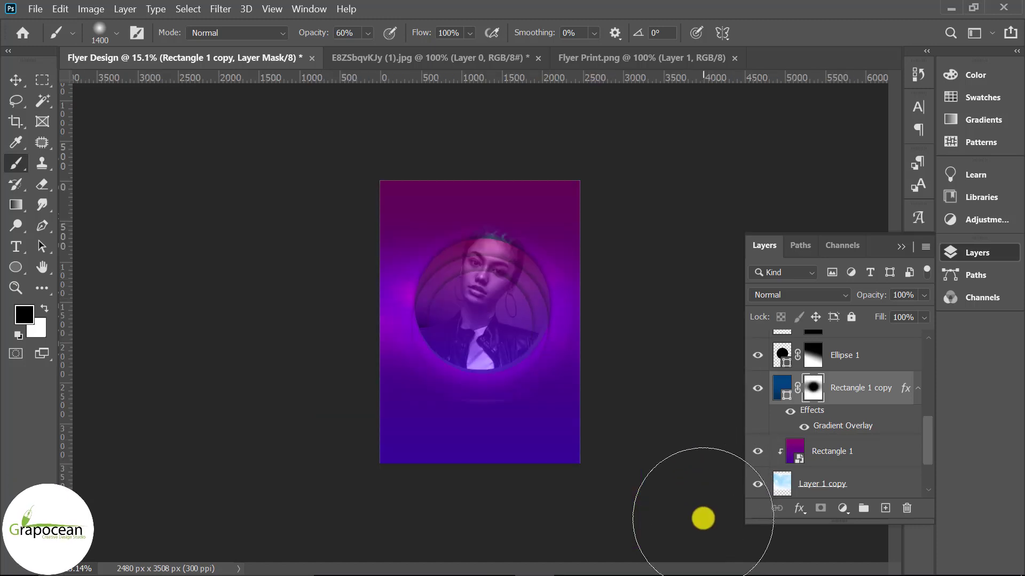
scroll(703, 518, "up", 3)
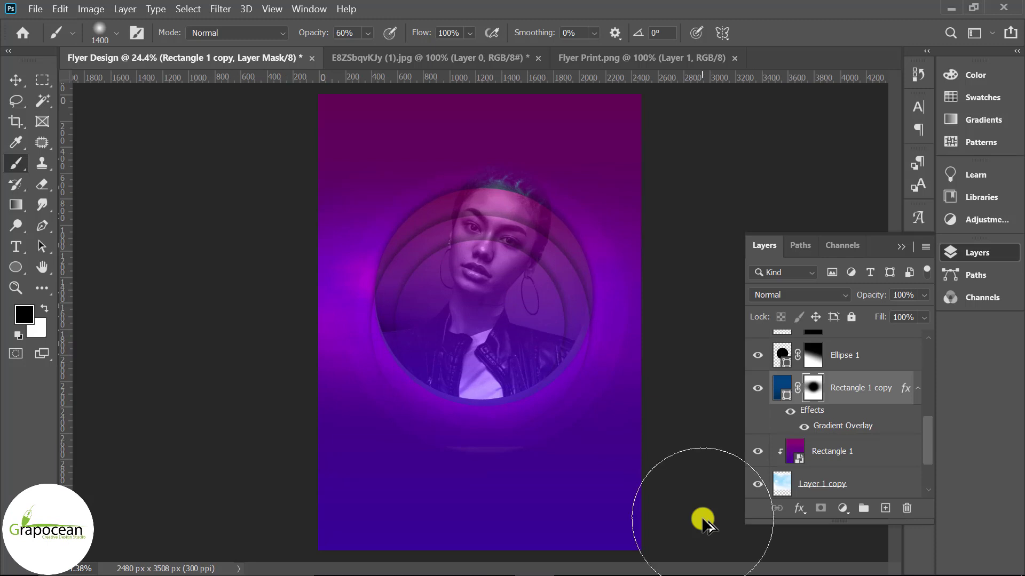
key("bracketleft")
key("bracketleft")
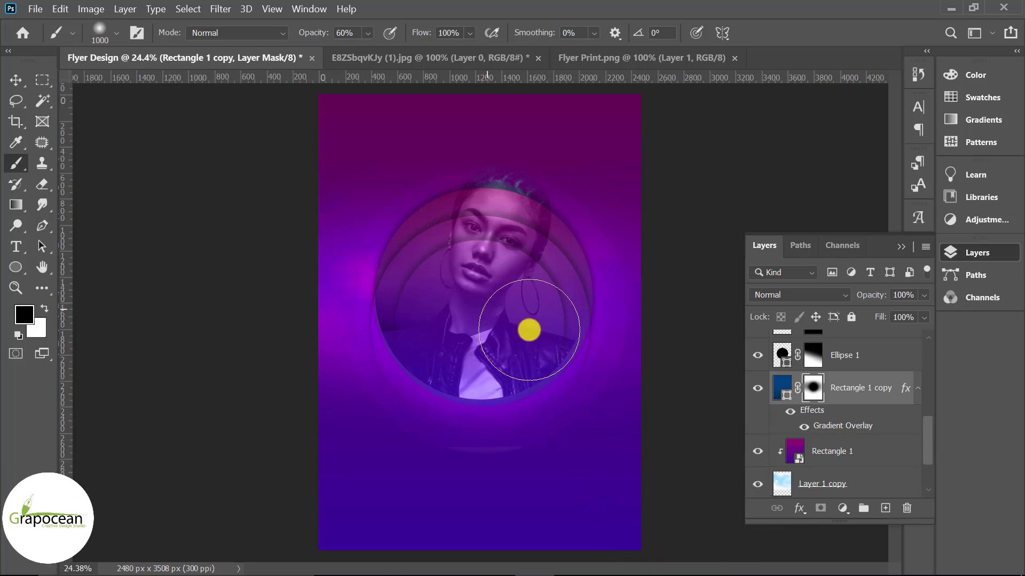
scroll(681, 457, "down", 2)
scroll(678, 456, "up", 2)
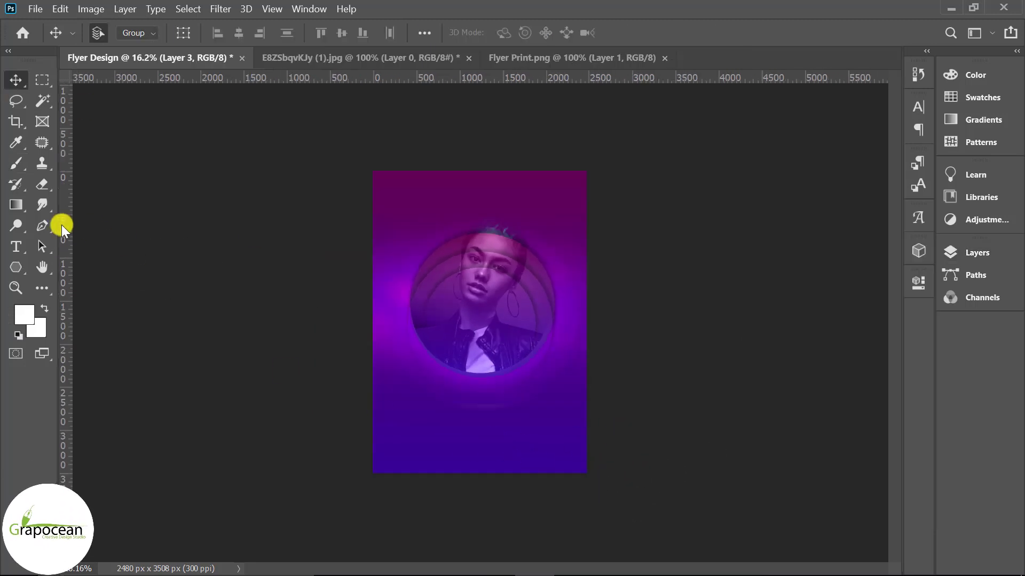
Add a text line reading 'New Album Available' below the circle
left_click(16, 247)
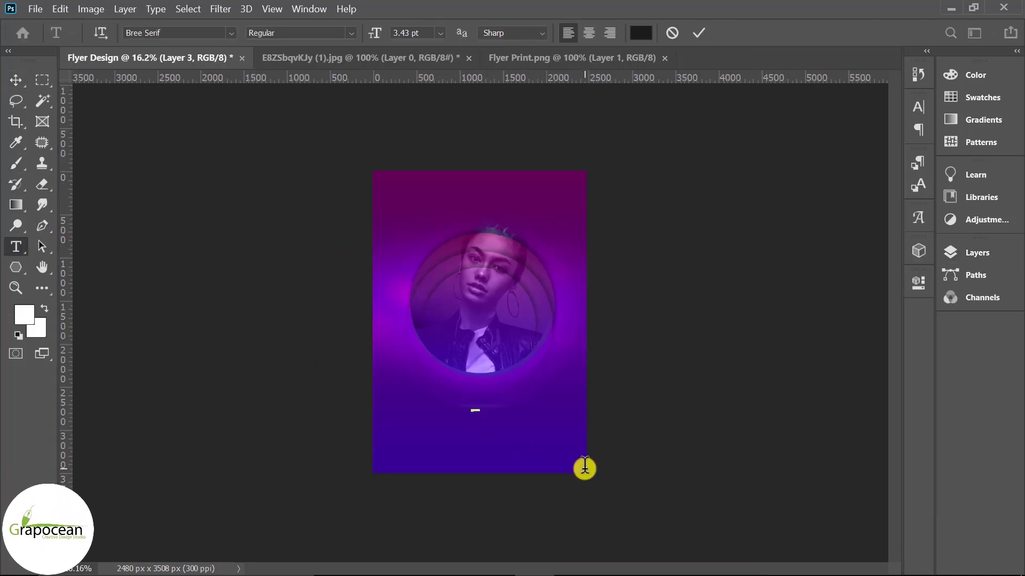
left_click_drag(380, 34, 439, 39)
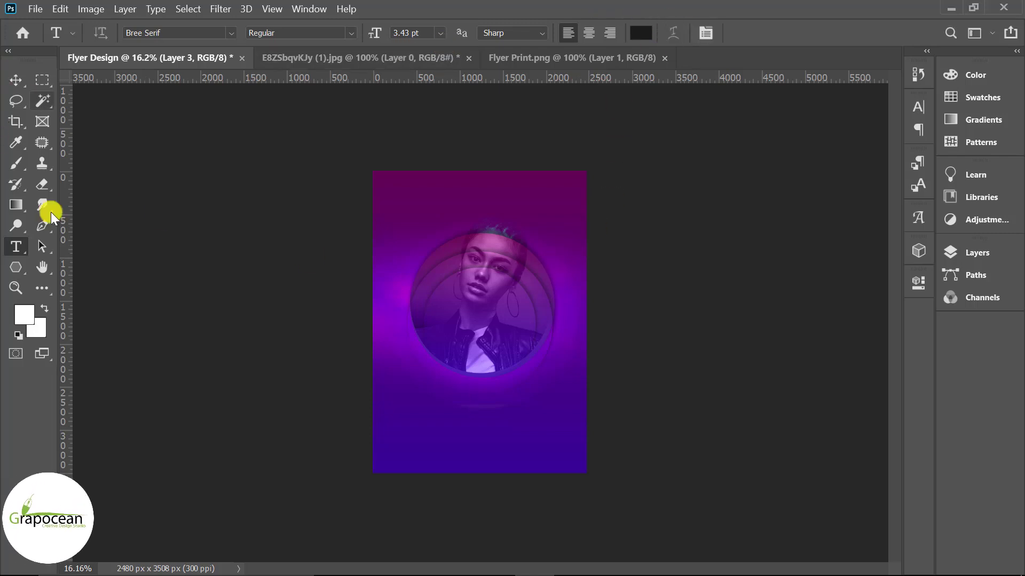
left_click(16, 79)
left_click(15, 248)
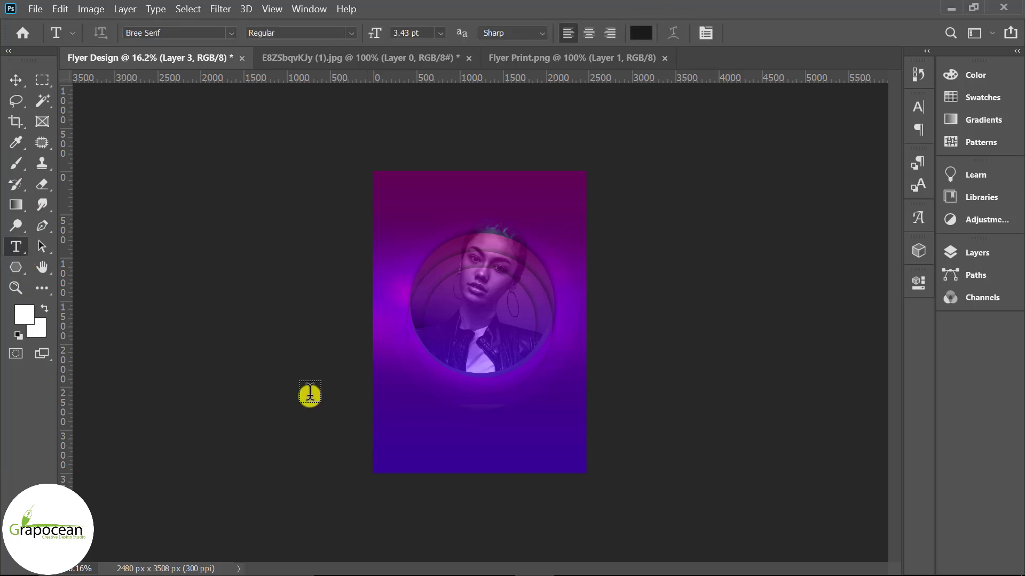
left_click(428, 397)
scroll(451, 470, "up", 2)
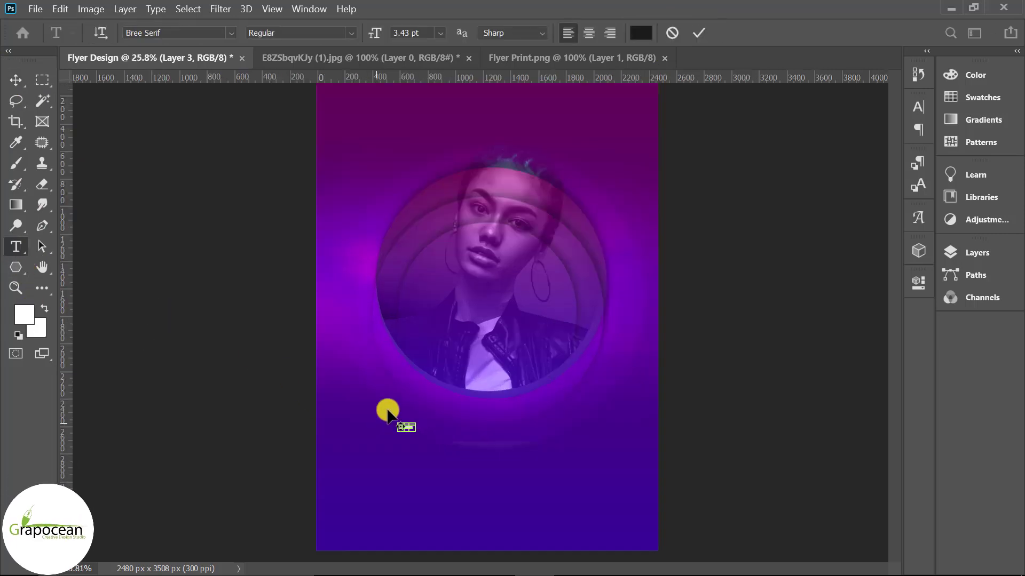
scroll(386, 412, "up", 3)
scroll(419, 476, "up", 1)
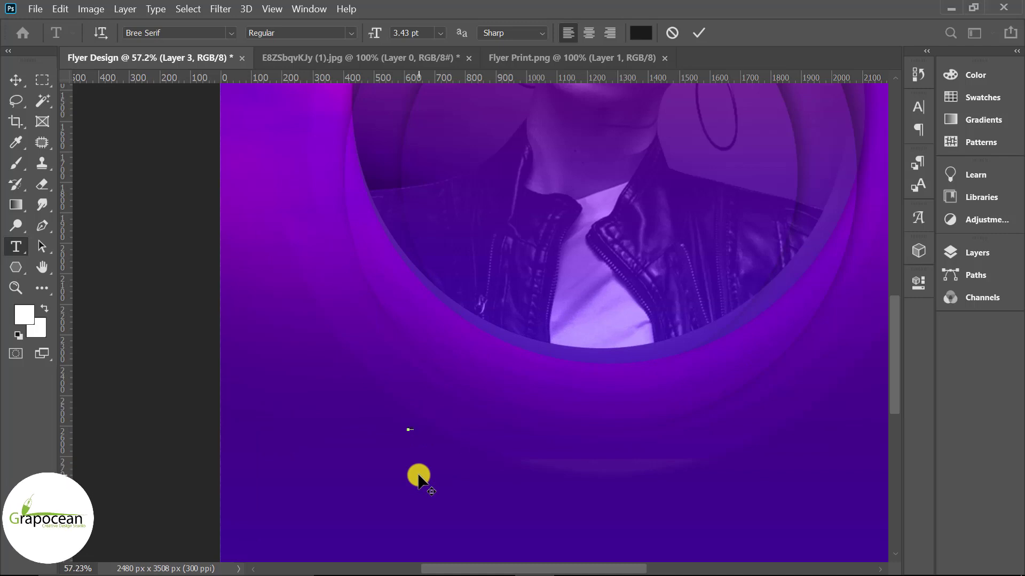
type("Get")
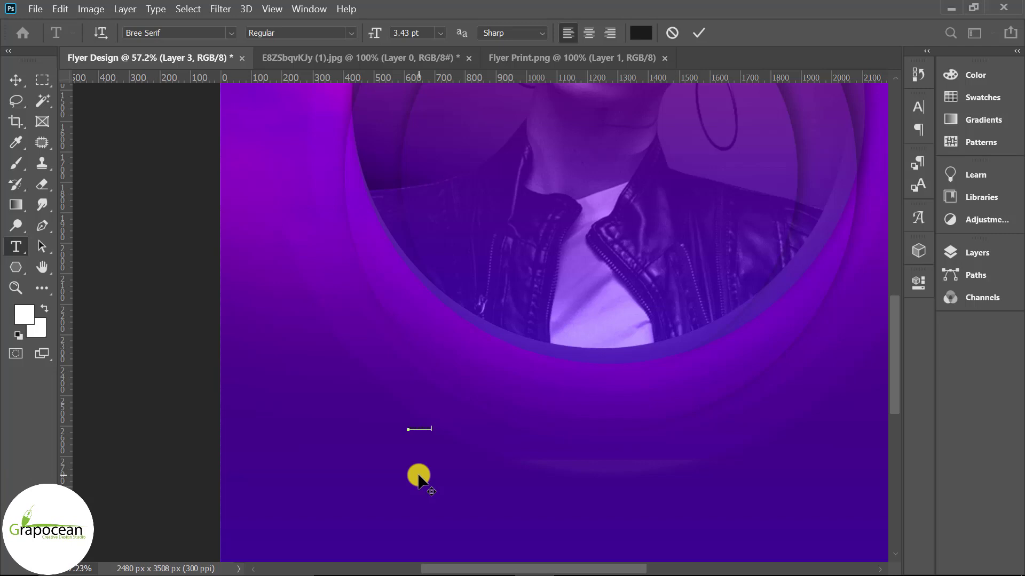
type(" F")
type("F")
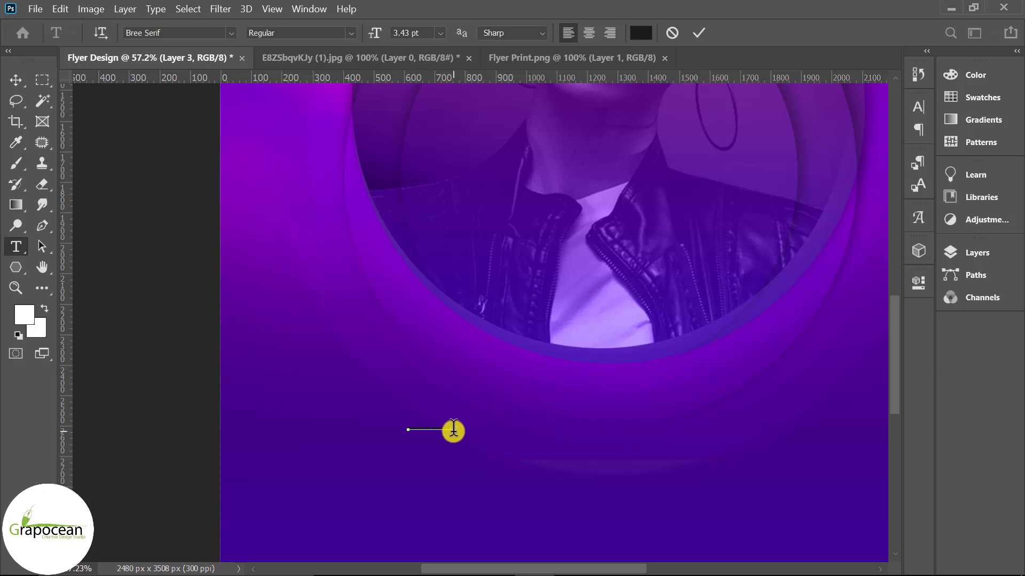
Make the subtitle 8 pt white and commit the text
left_click_drag(374, 34, 378, 41)
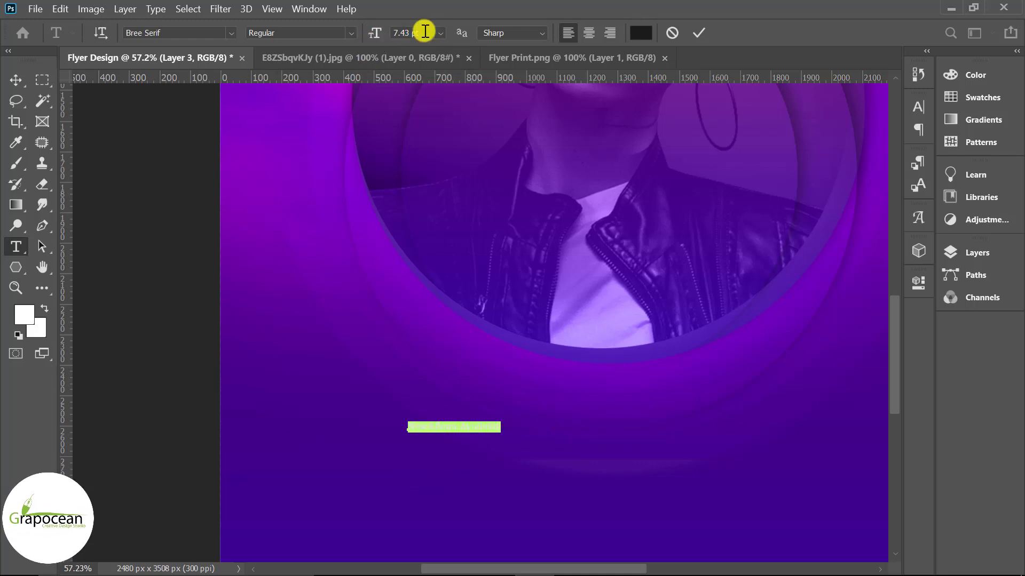
type("8")
key("Return")
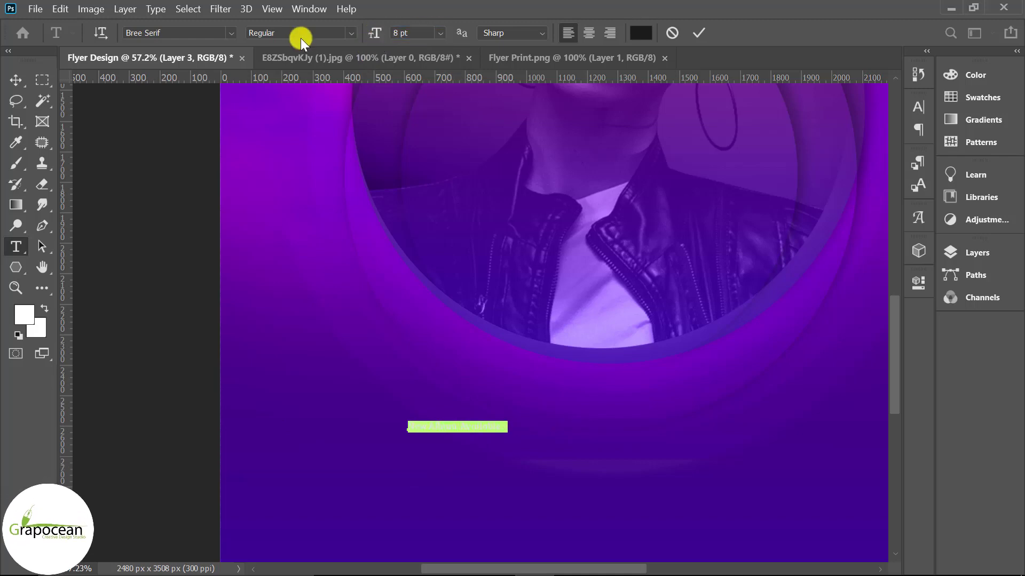
left_click(640, 33)
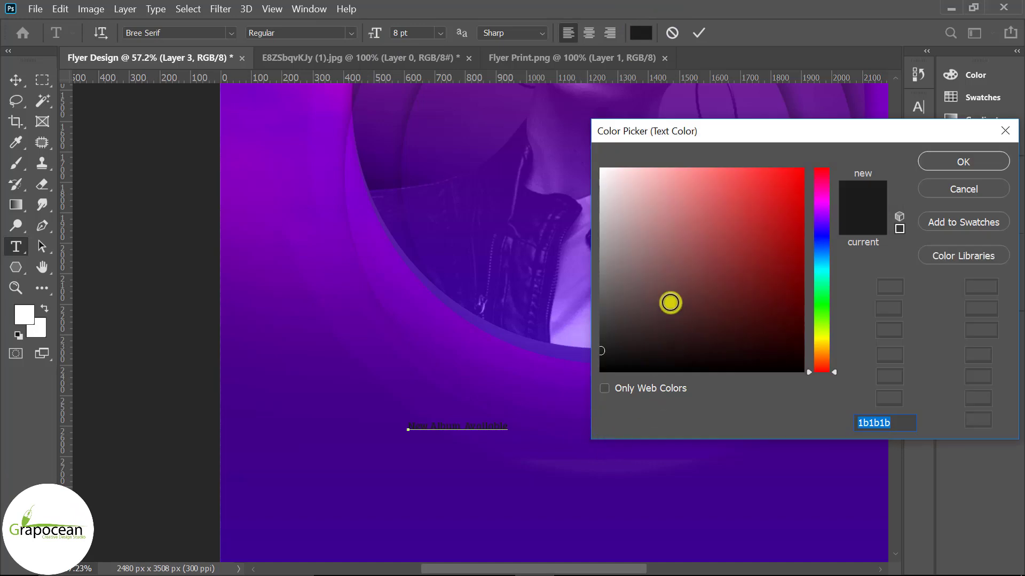
left_click(602, 169)
key("Return")
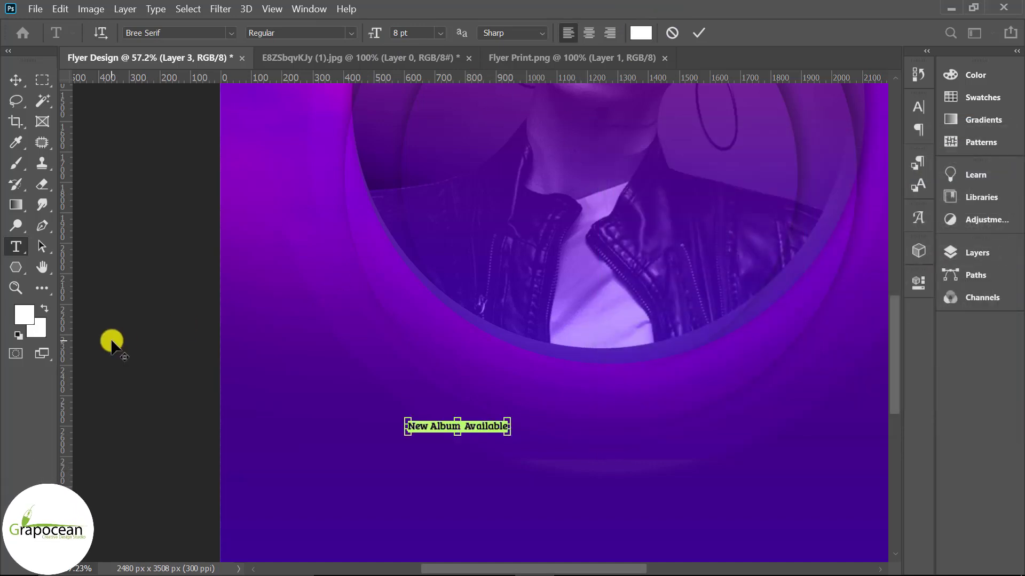
scroll(107, 343, "down", 5)
left_click(18, 81)
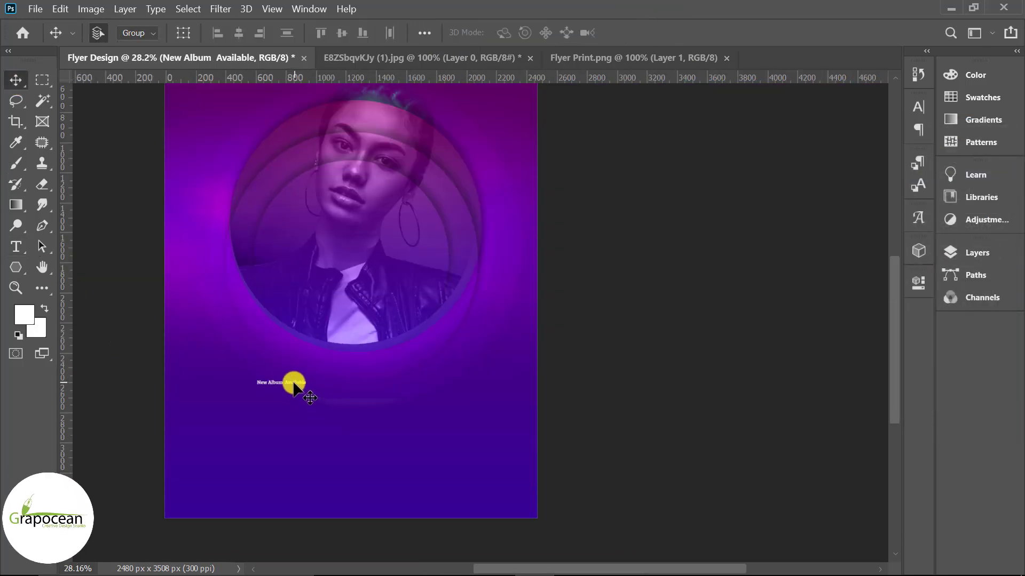
Move the subtitle toward the centre and set it to 14 pt
mouse_move(293, 384)
left_mouse_down()
mouse_move(366, 391)
mouse_move(384, 407)
left_mouse_up()
scroll(491, 485, "down", 3)
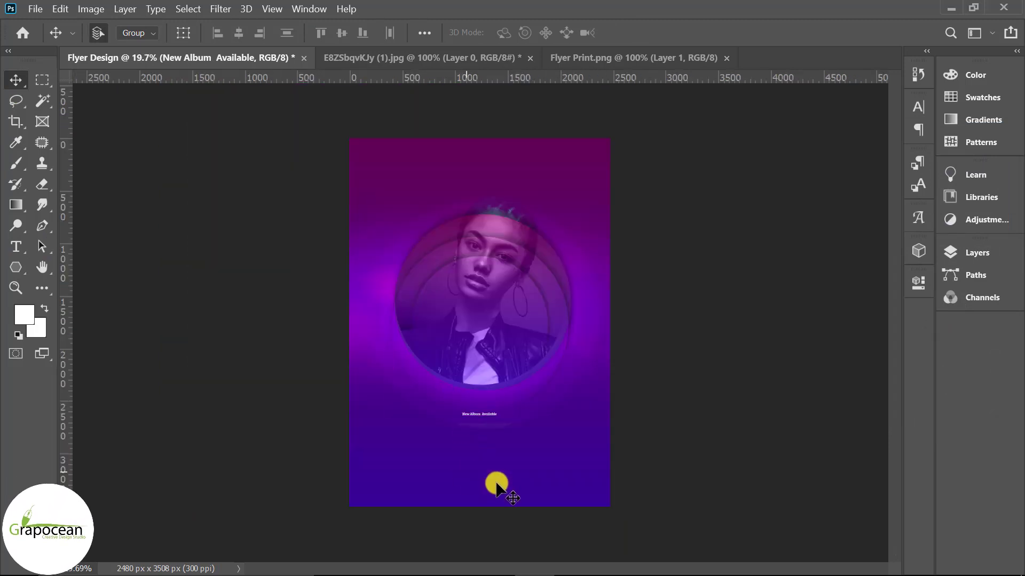
scroll(515, 475, "up", 3)
scroll(514, 475, "up", 2)
left_click(16, 246)
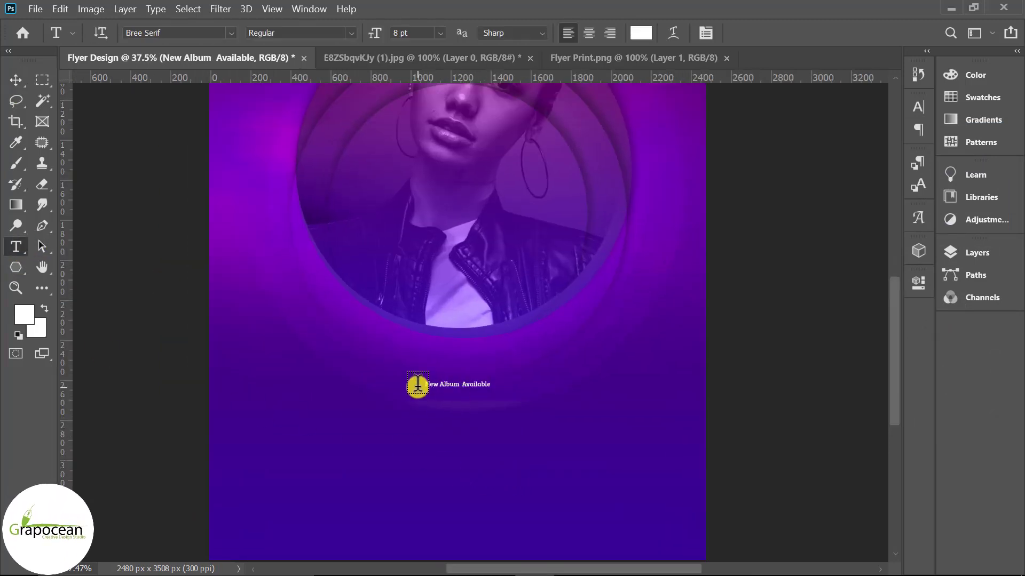
left_click(406, 32)
type("9")
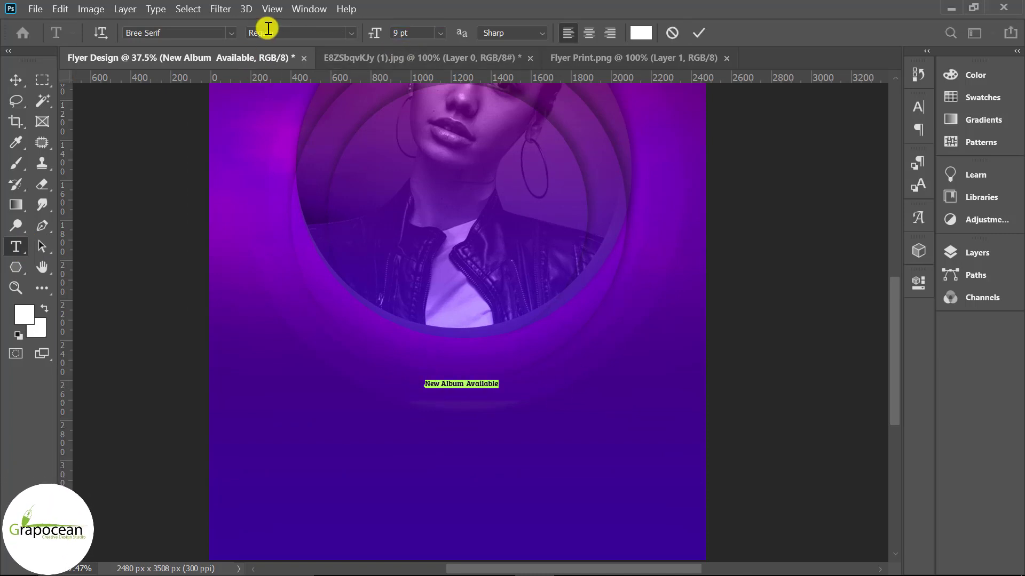
left_click(416, 32)
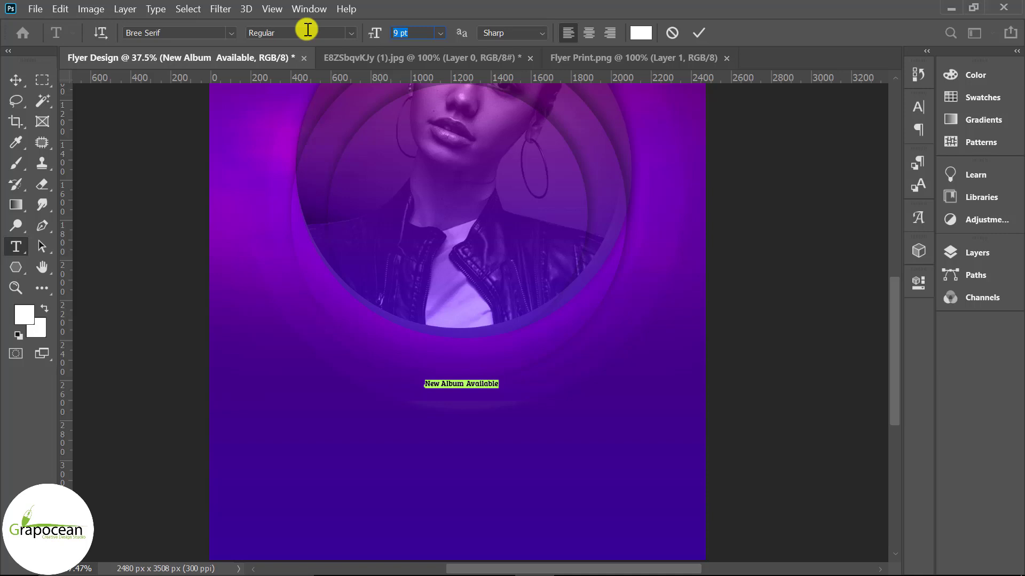
type("10")
key("Return")
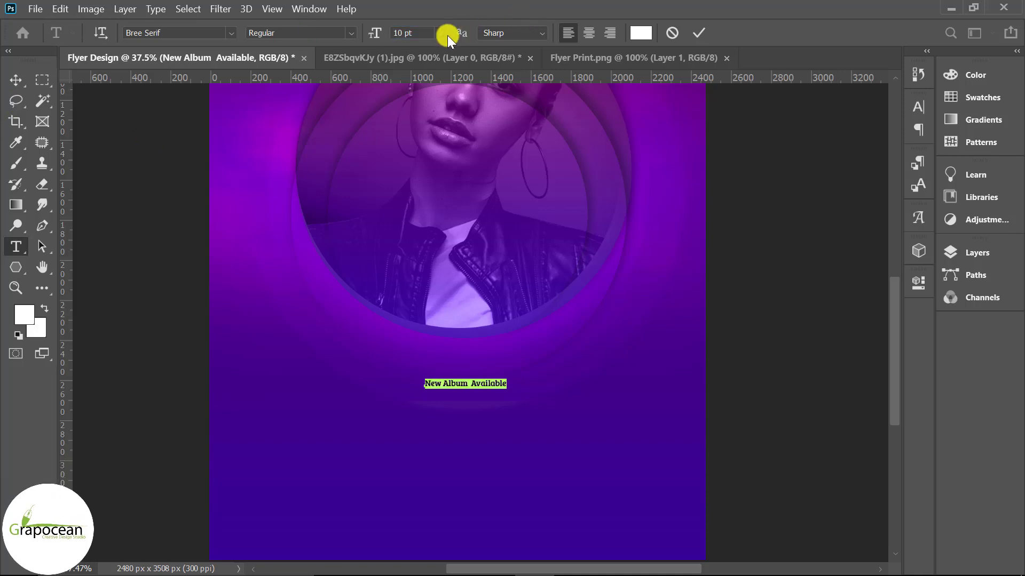
type("14")
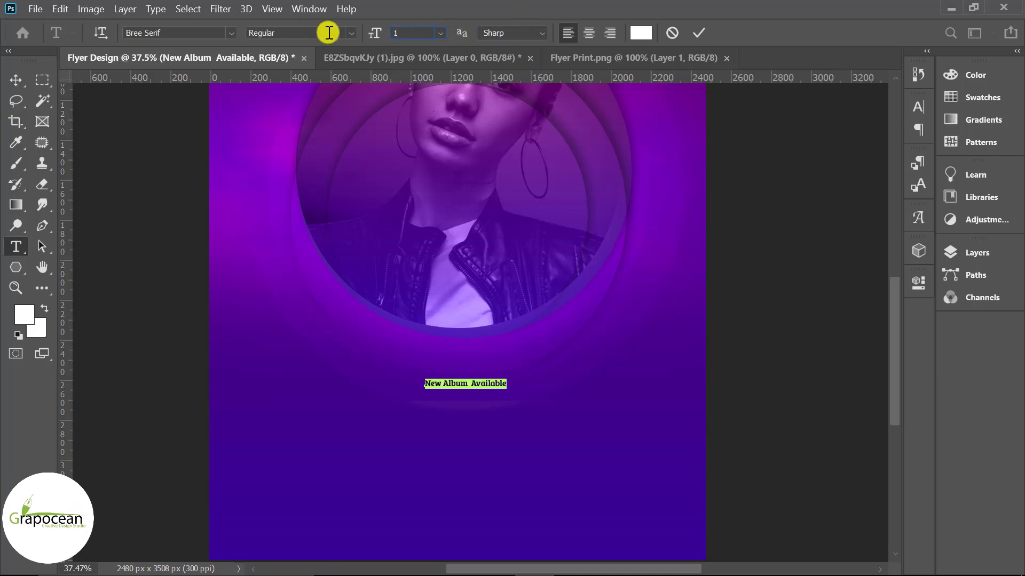
key("Return")
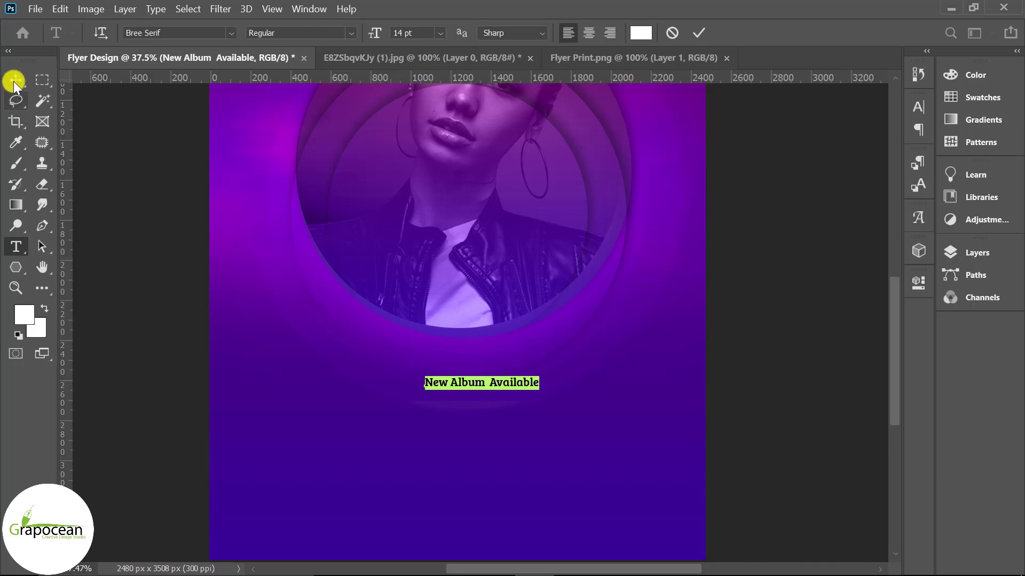
Change the subtitle font to Arial and commit the text
left_click(230, 32)
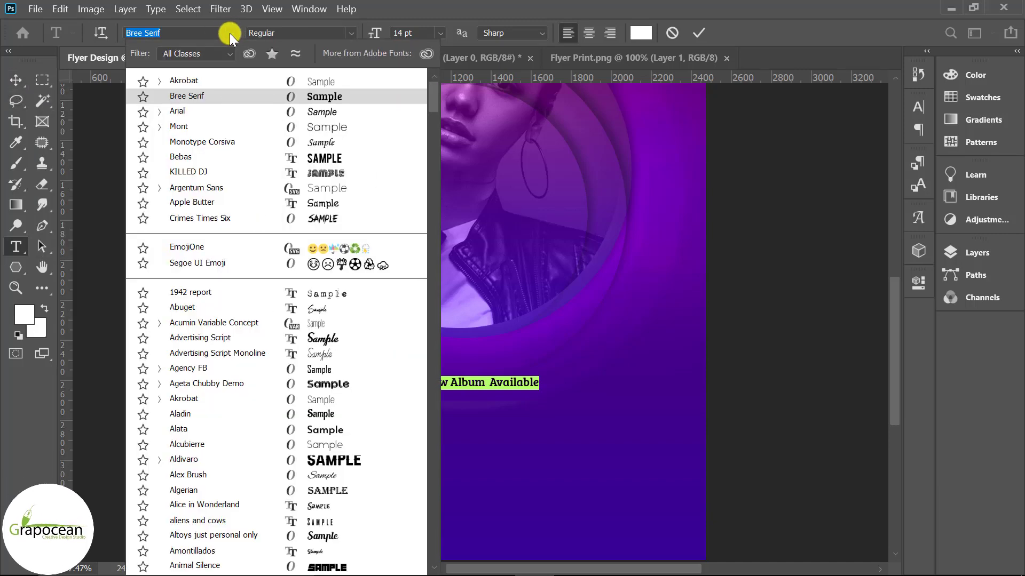
left_click(312, 114)
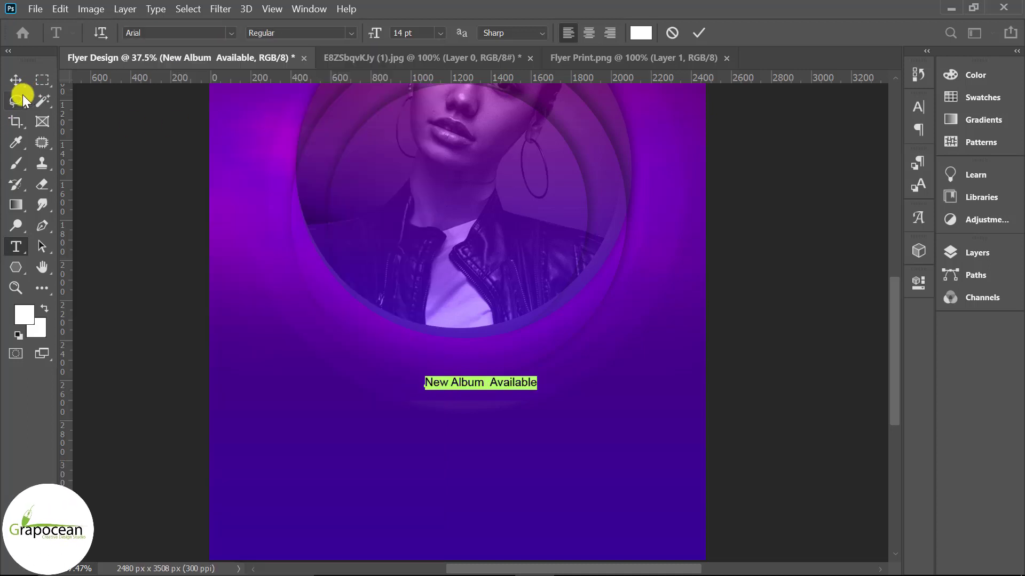
left_click(16, 80)
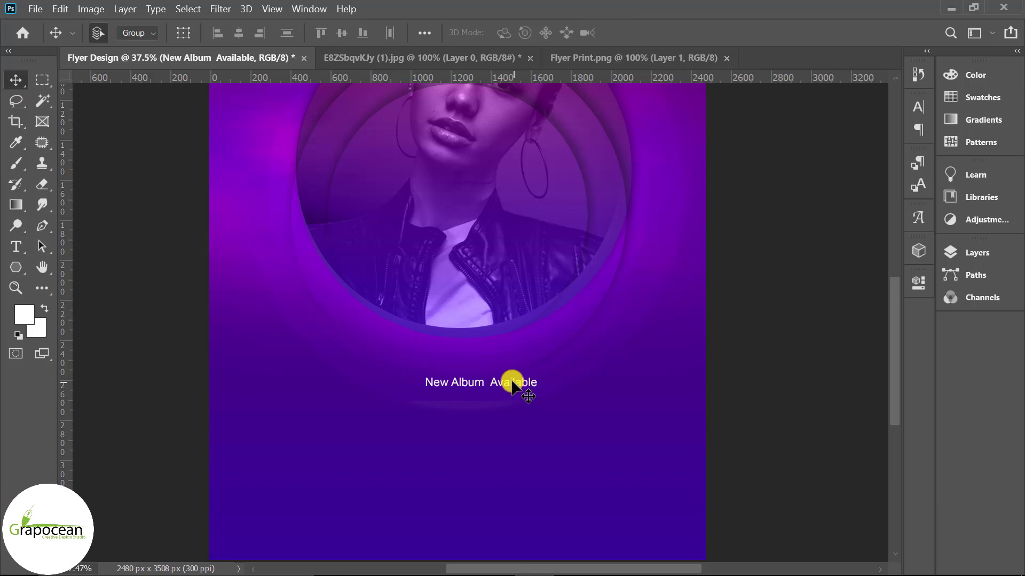
Centre the subtitle horizontally on the flyer relative to the Background layer
left_click(1004, 254)
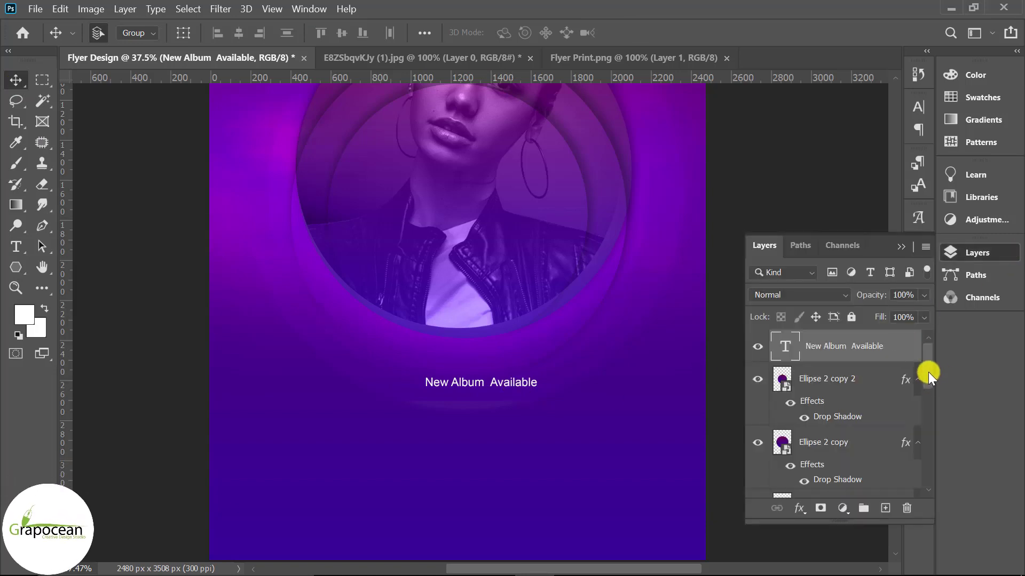
scroll(861, 480, "down", 5)
left_click(861, 487)
left_click(238, 32)
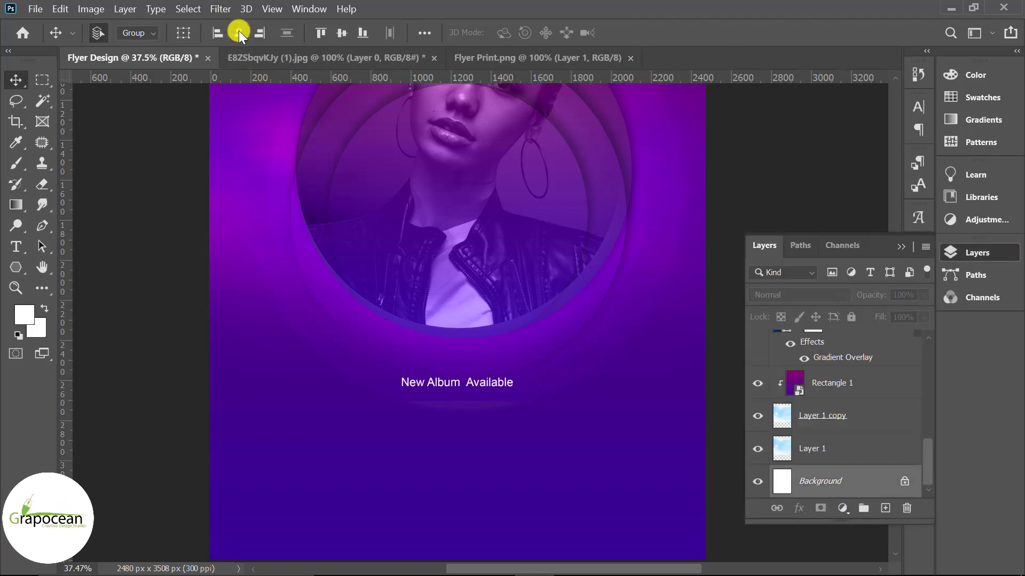
Type 'Dj Jonson' below the subtitle and set it in Geometos
left_click(16, 248)
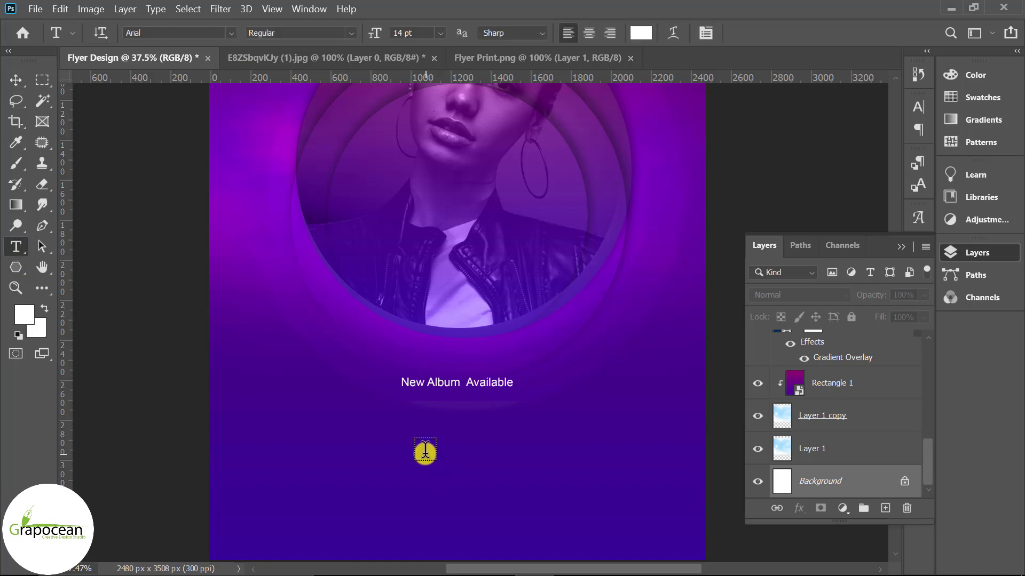
left_click(425, 452)
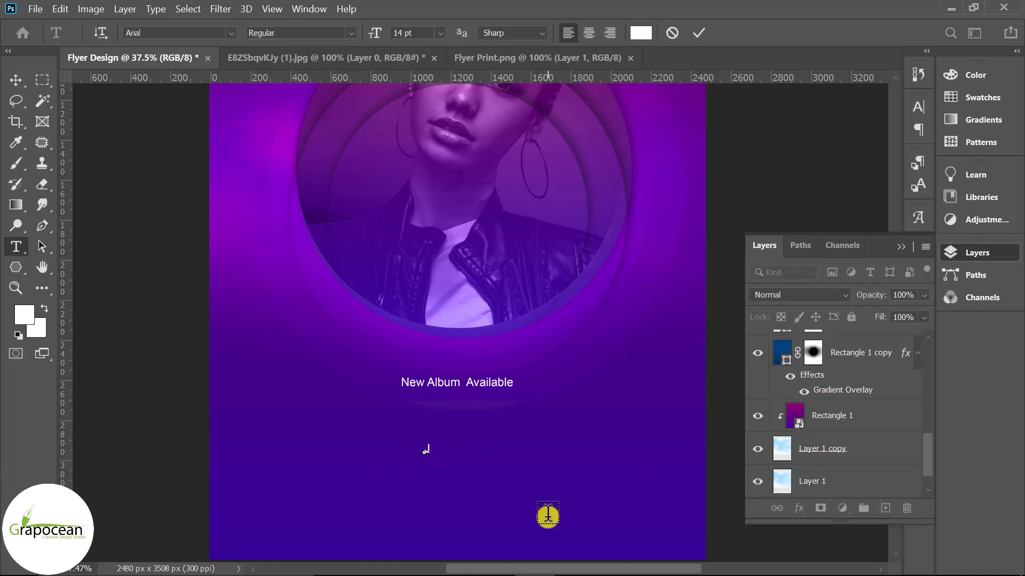
type("Dj")
type(" Jon")
type("son")
left_click_drag(480, 449, 344, 448)
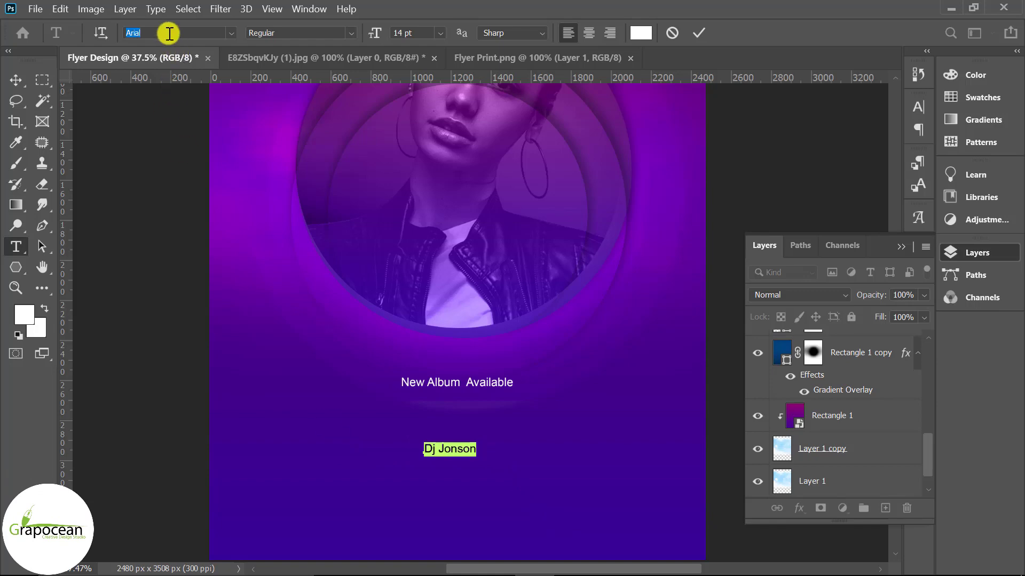
type("geo")
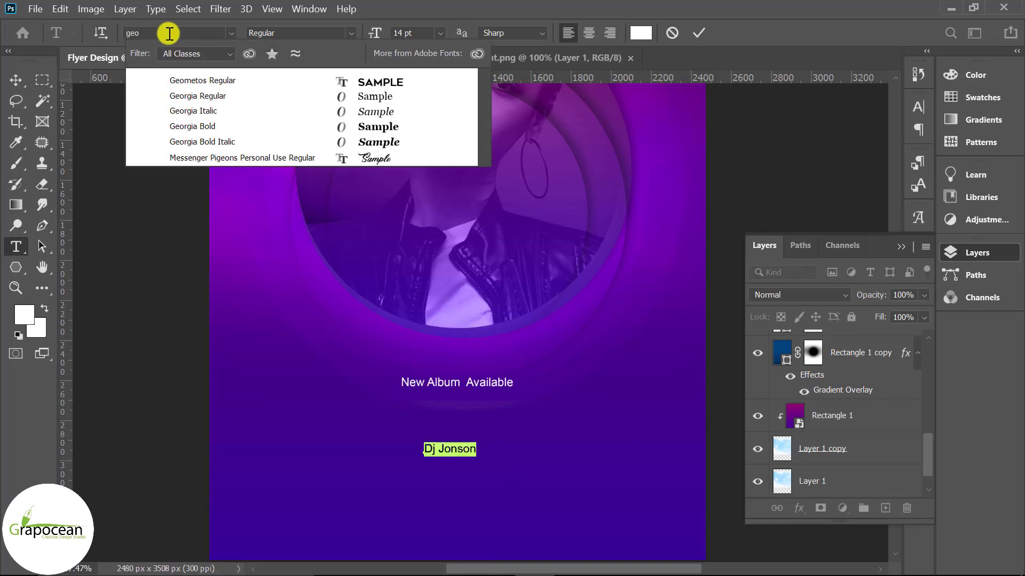
left_click(264, 81)
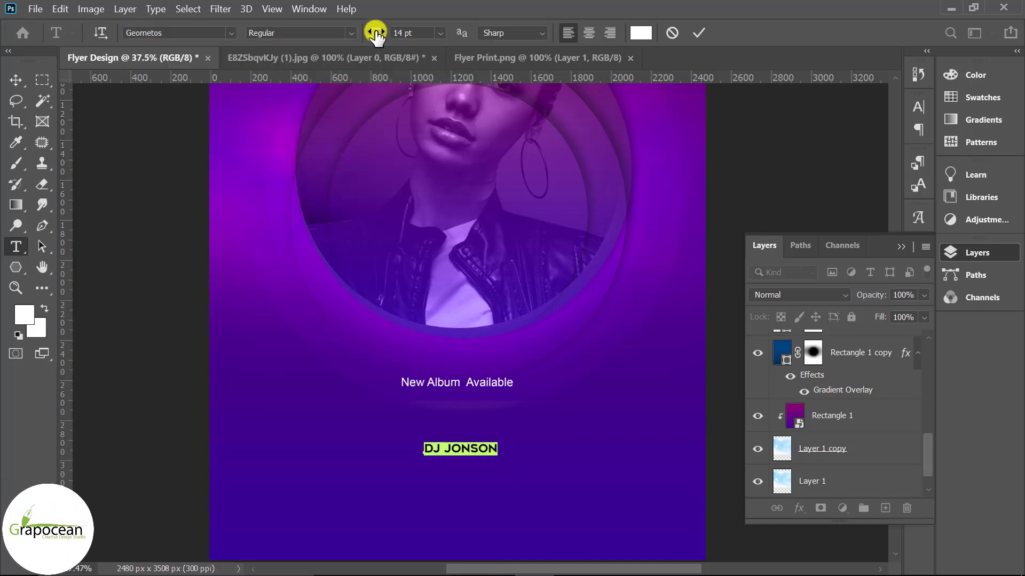
Enlarge the title to 36.65 pt (×1.618 twice) and move it above the subtitle
left_click_drag(375, 32, 396, 43)
key("ctrl+z")
left_click(401, 32)
type("*1.")
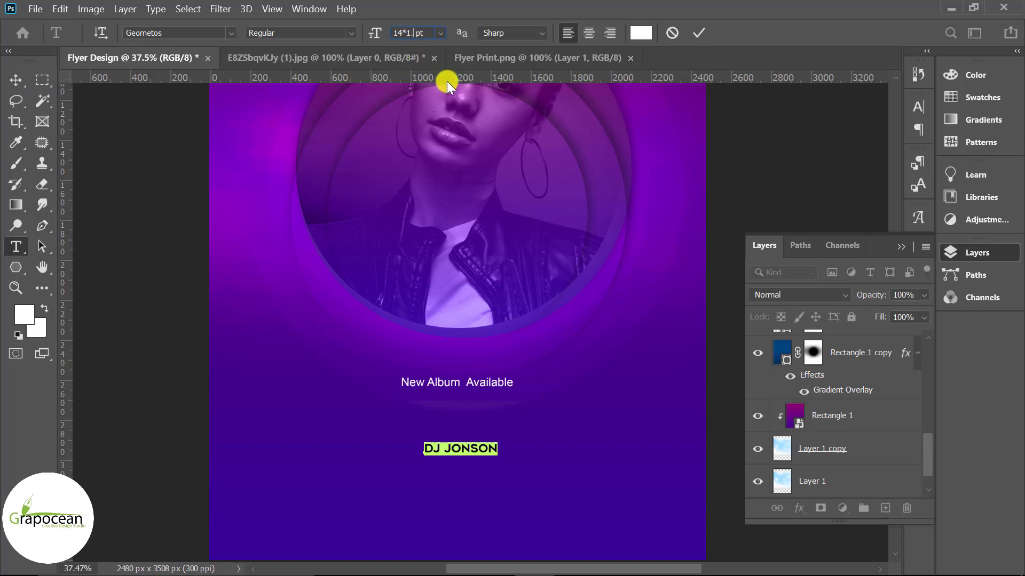
type("618")
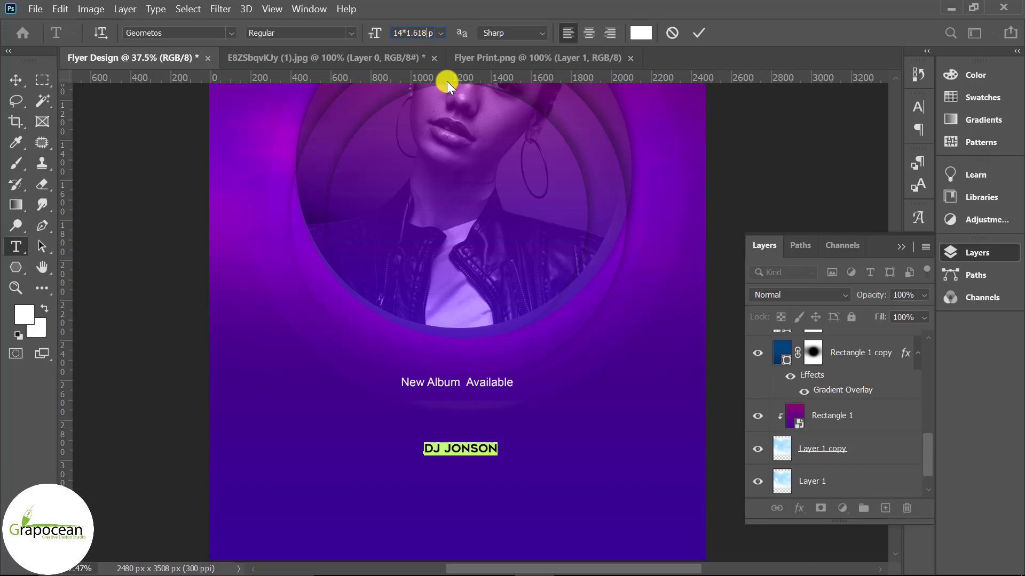
key("Return")
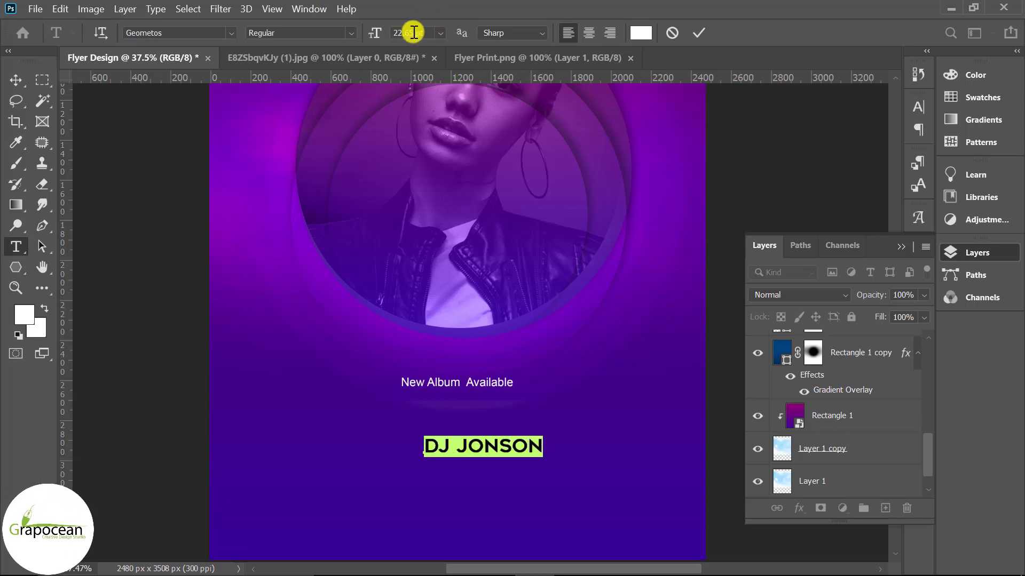
type("*1")
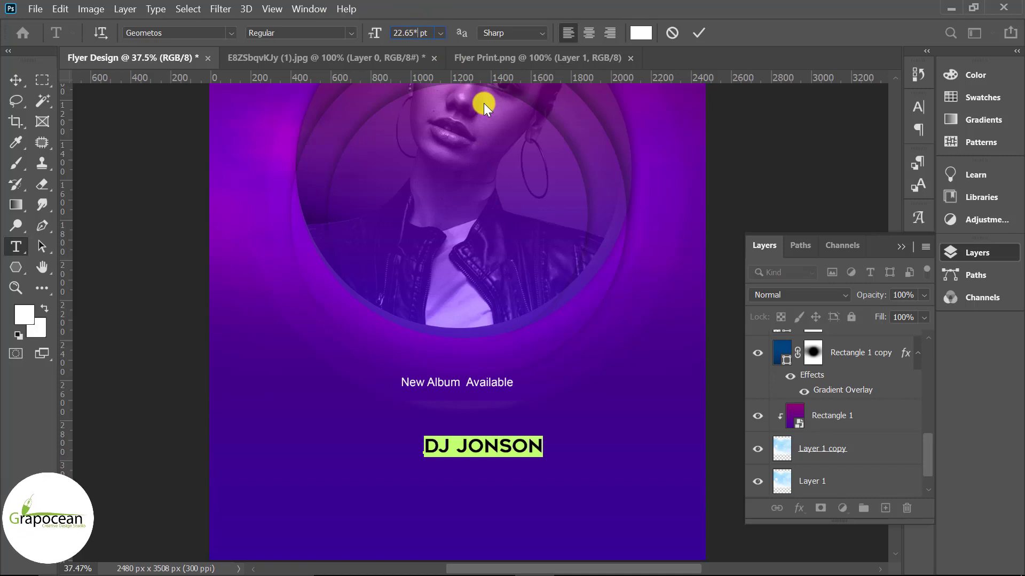
type(".618")
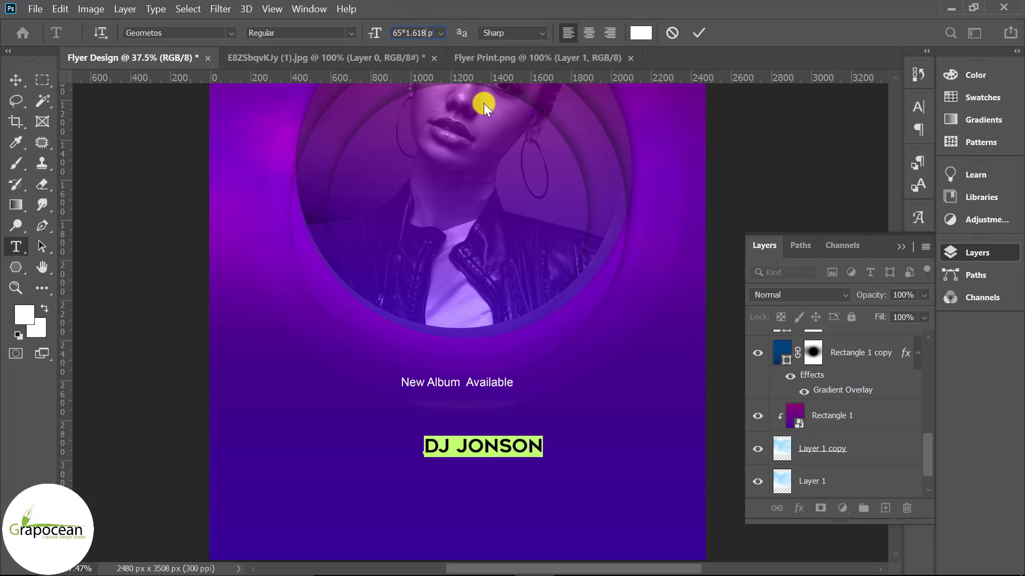
key("Return")
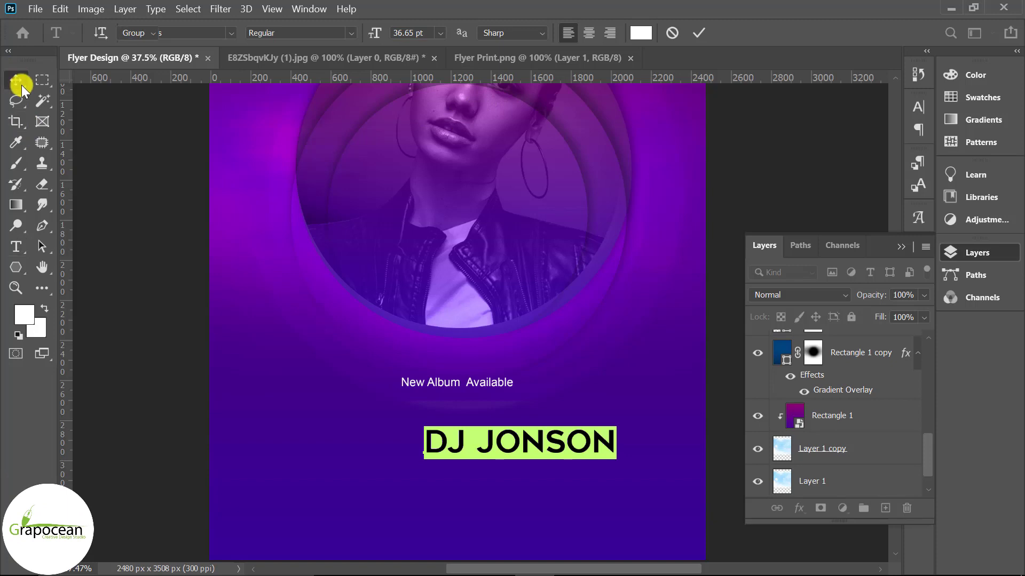
left_click(21, 85)
left_click_drag(542, 435, 467, 360)
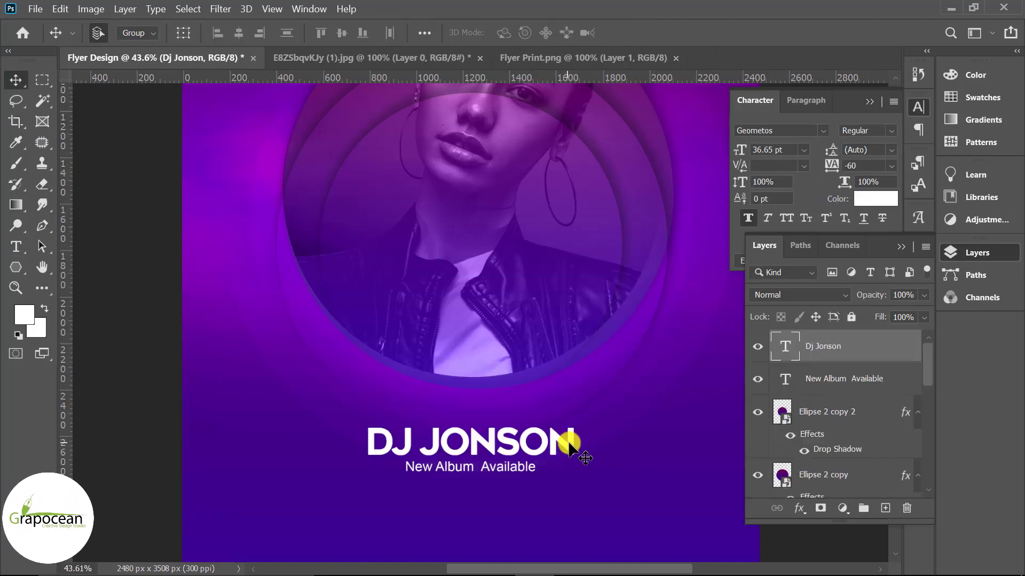
Scale the DJ JONSON title and subtitle together to about 133% and shift them slightly right
left_click(851, 379, "ctrl")
key("ctrl+t")
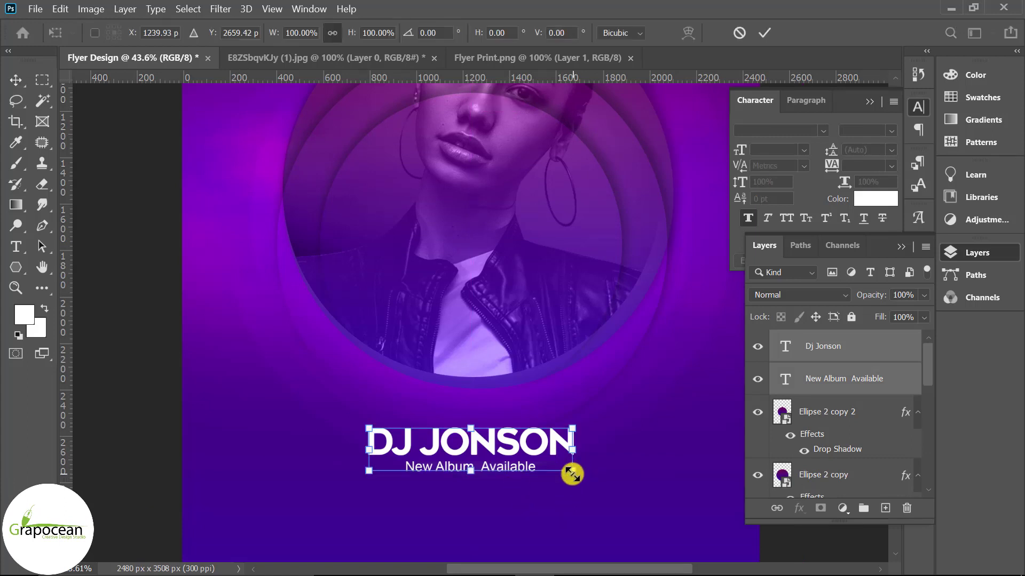
left_click_drag(572, 474, 602, 498)
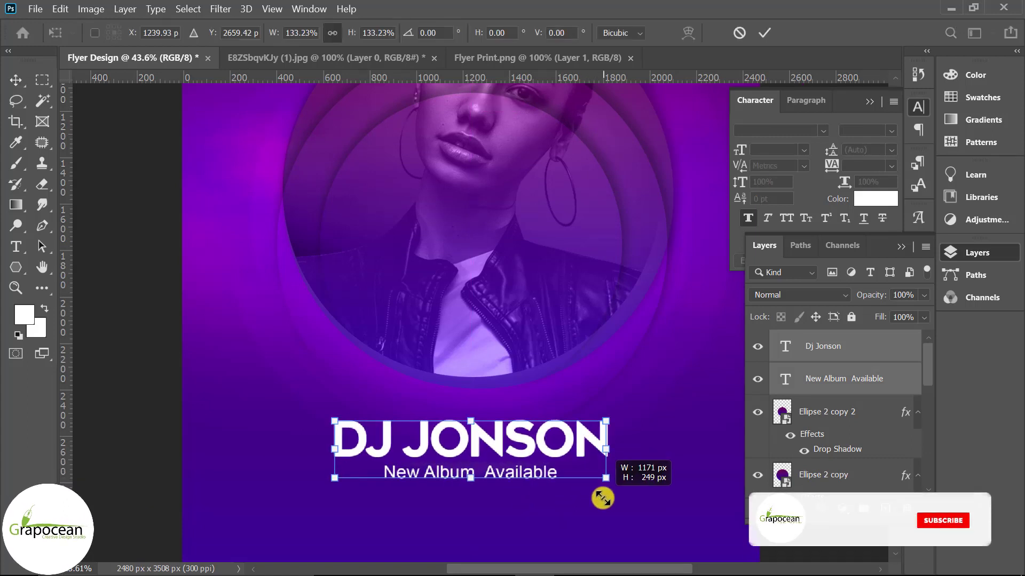
scroll(522, 434, "down", 2)
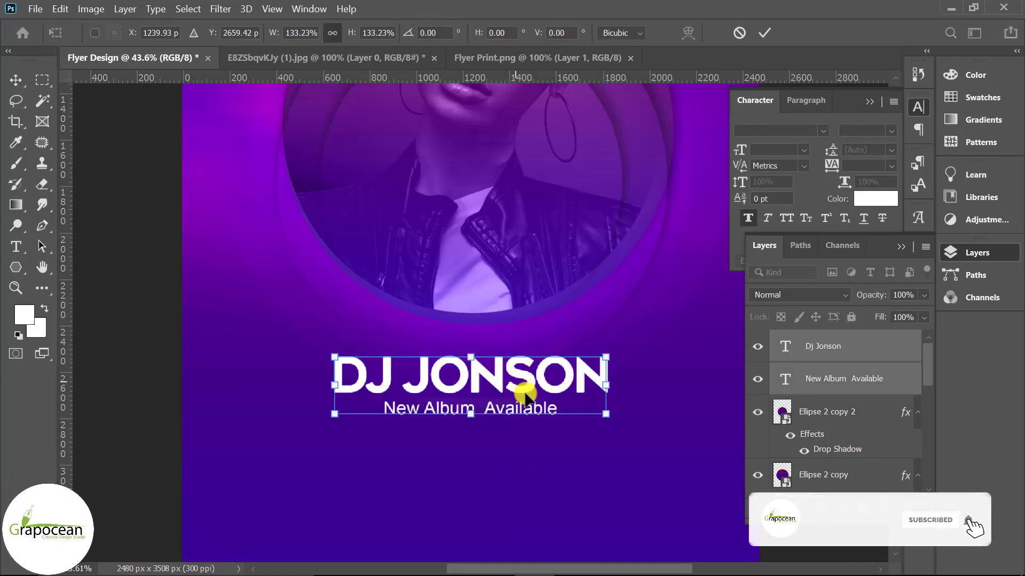
left_click_drag(525, 394, 521, 381)
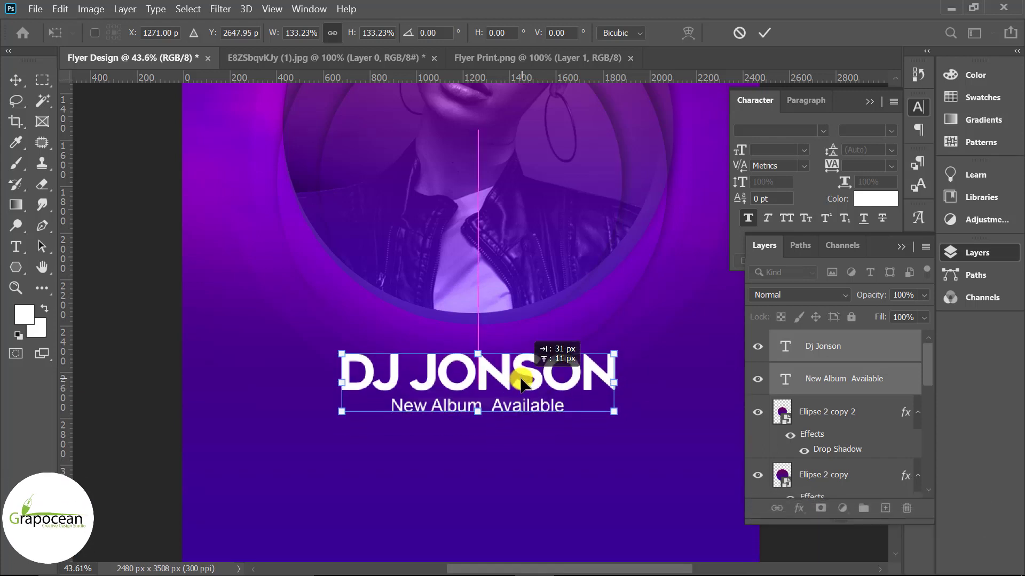
left_click(762, 33)
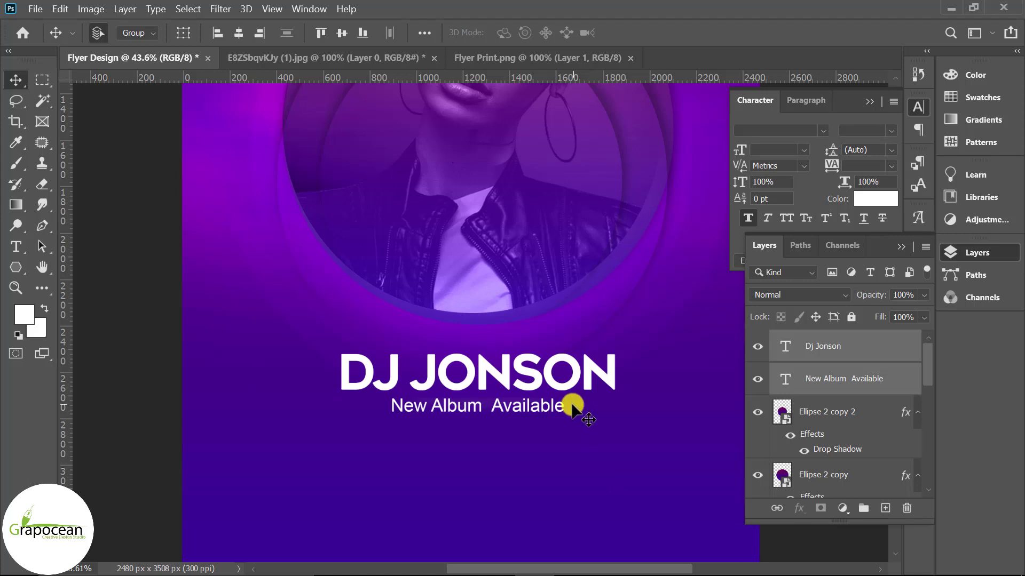
Draw a rectangle bar on a new layer left of the New Album subtitle
right_click(16, 267)
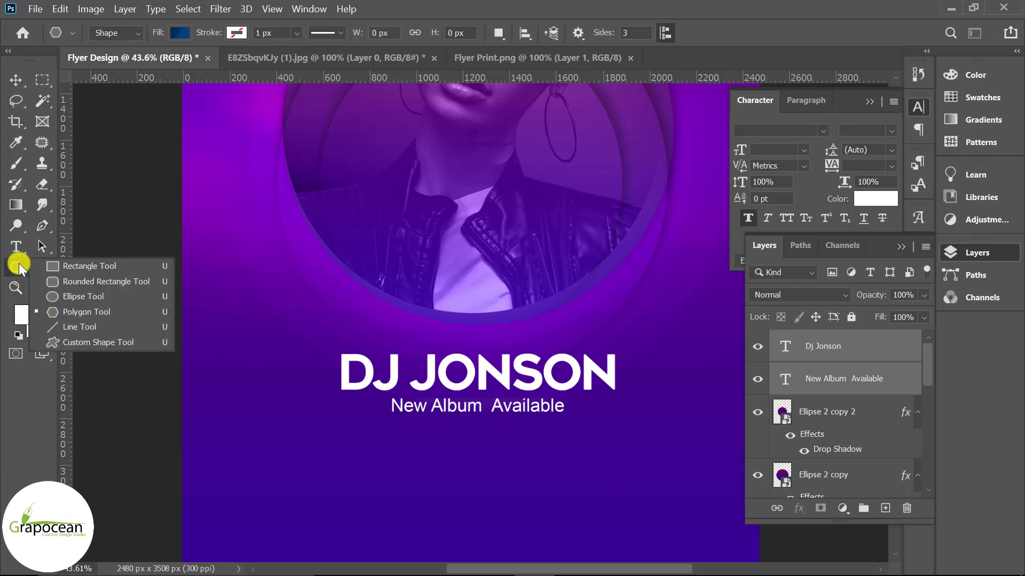
left_click(62, 264)
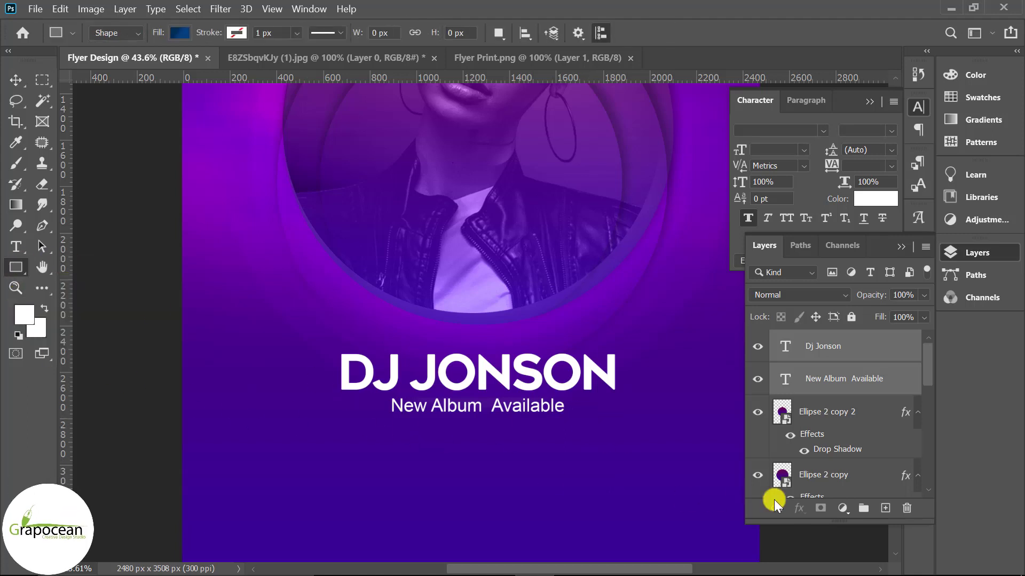
left_click(885, 508)
mouse_move(174, 400)
left_mouse_down()
mouse_move(311, 421)
mouse_move(380, 409)
left_mouse_up()
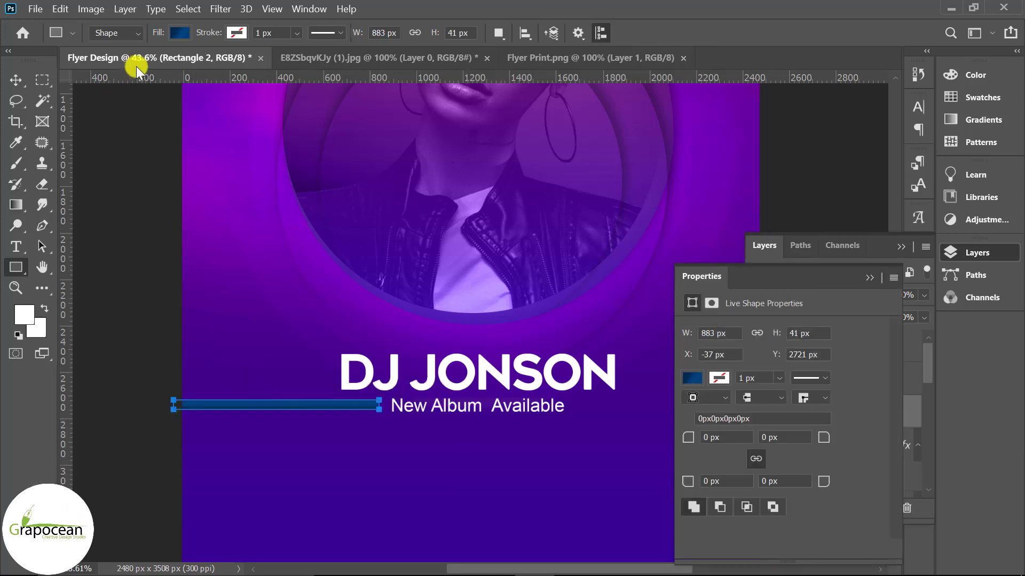
Give the Rectangle 2 bar a solid white fill
left_click(17, 76)
scroll(252, 426, "down", 3)
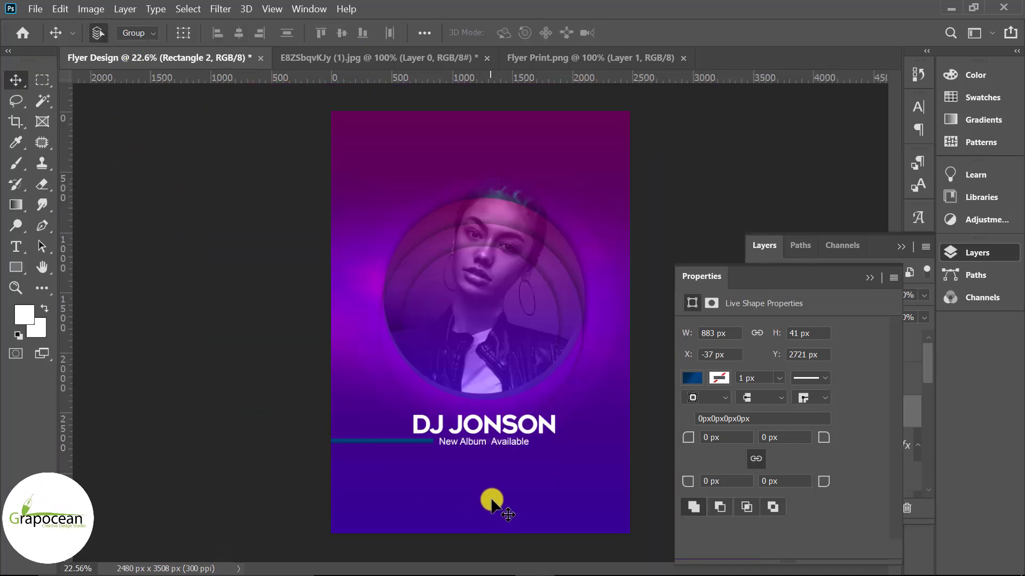
scroll(487, 434, "up", 3)
left_click(869, 279)
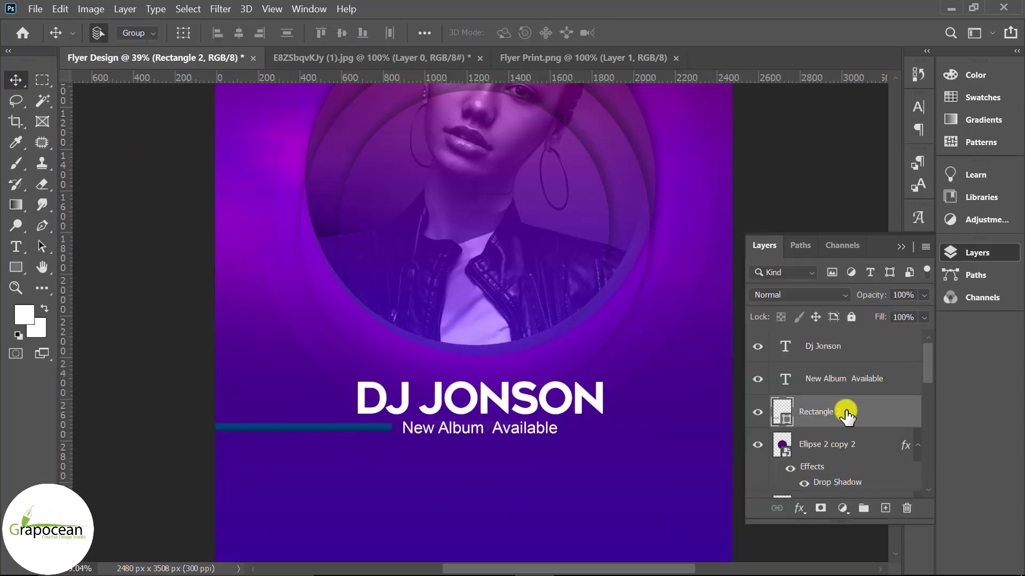
left_click(16, 267)
left_click(182, 33)
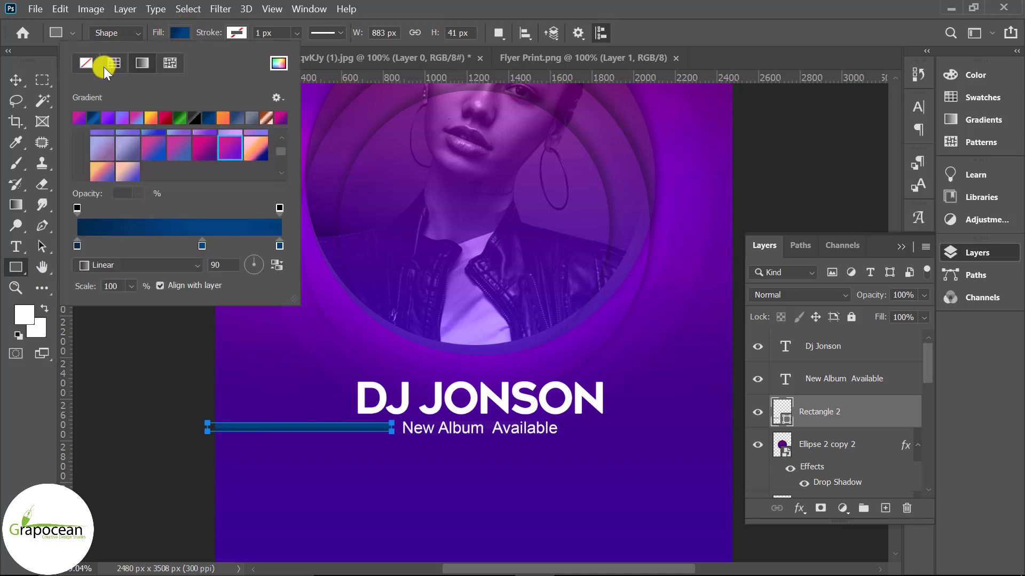
left_click(86, 63)
left_click(237, 33)
left_click(174, 33)
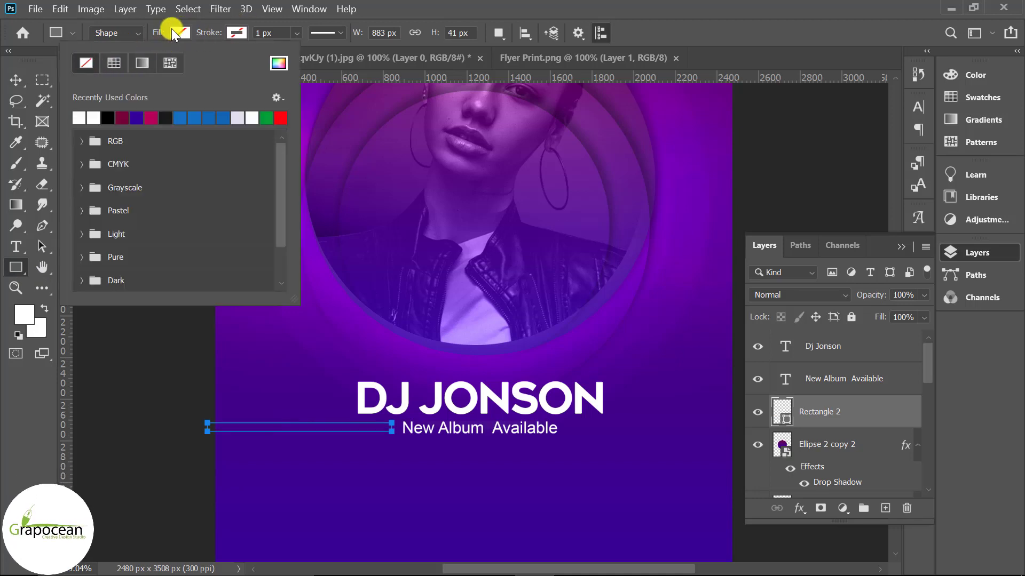
left_click(79, 118)
left_click(14, 81)
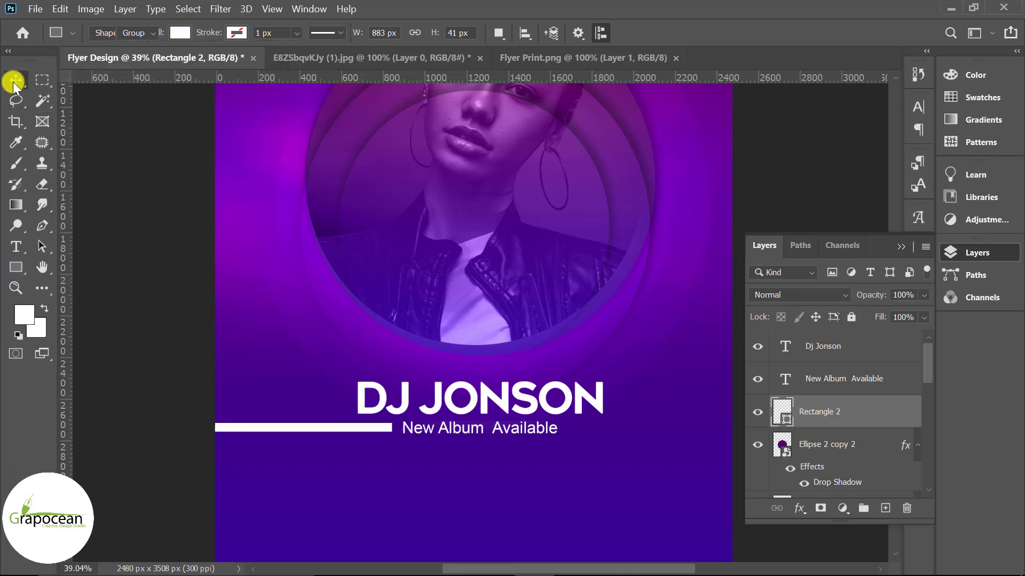
Nudge the white bar up to the subtitle and shrink it to a thin line about 16 px tall
scroll(412, 457, "up", 2)
left_click_drag(361, 409, 377, 412)
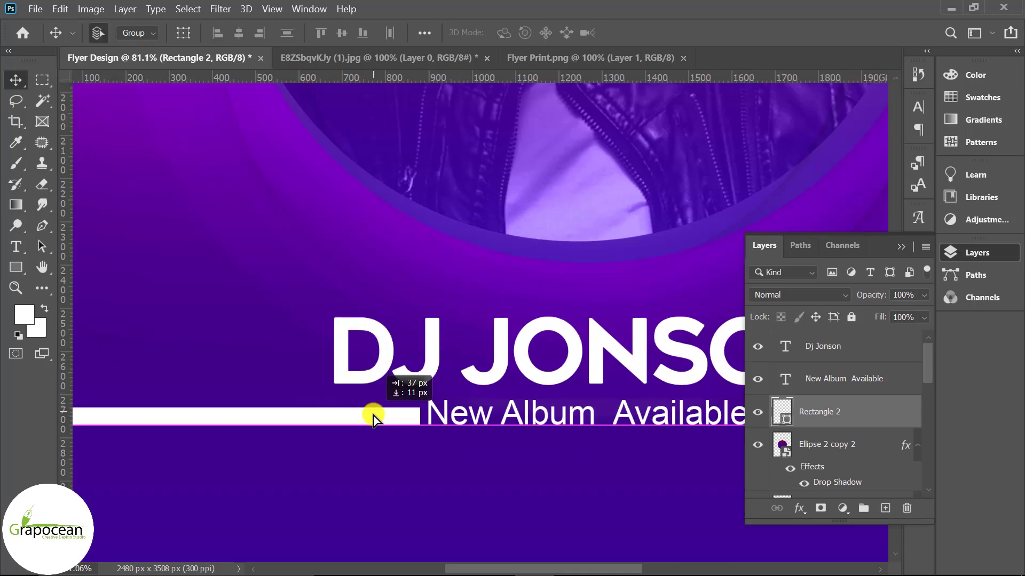
scroll(239, 422, "down", 3)
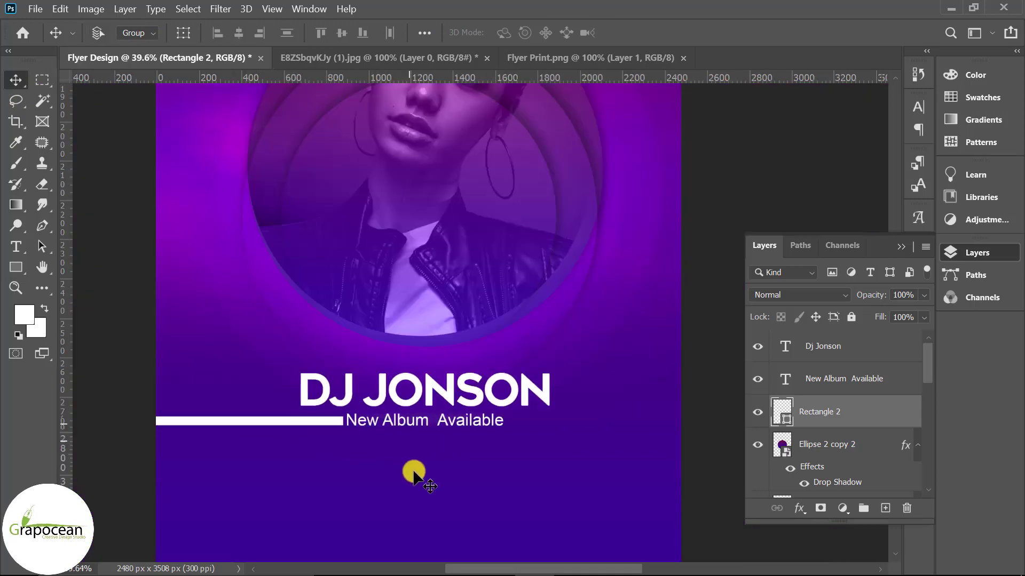
scroll(318, 352, "up", 2)
key("ctrl+t")
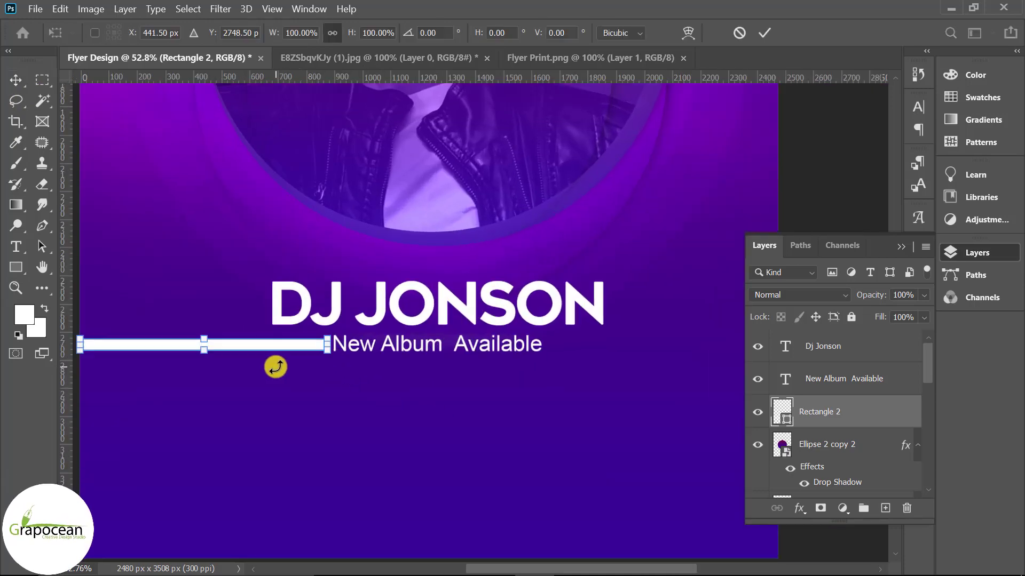
scroll(201, 348, "up", 2)
scroll(224, 339, "up", 3)
left_click_drag(224, 339, 223, 304)
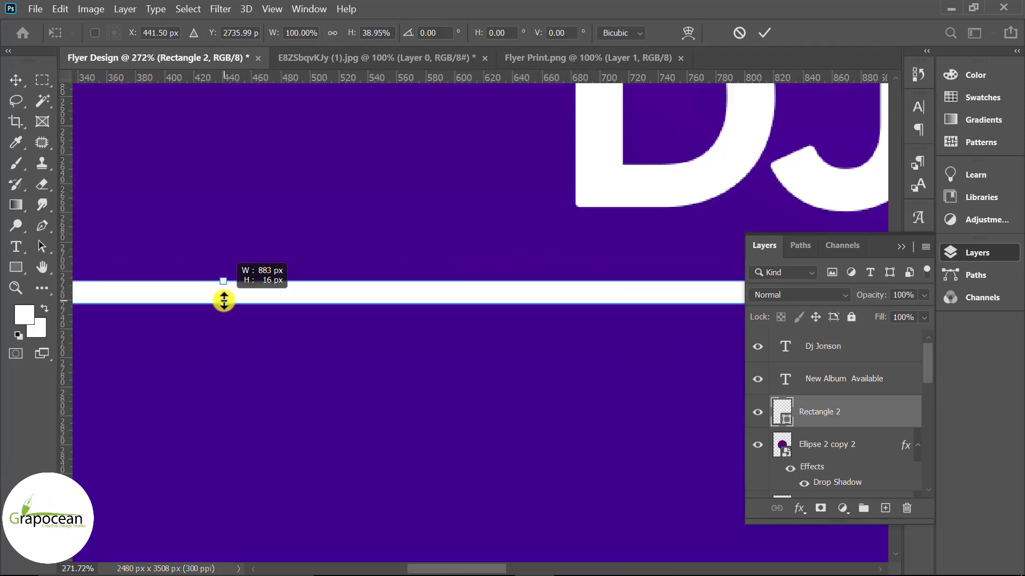
scroll(363, 301, "down", 3)
scroll(405, 327, "down", 3)
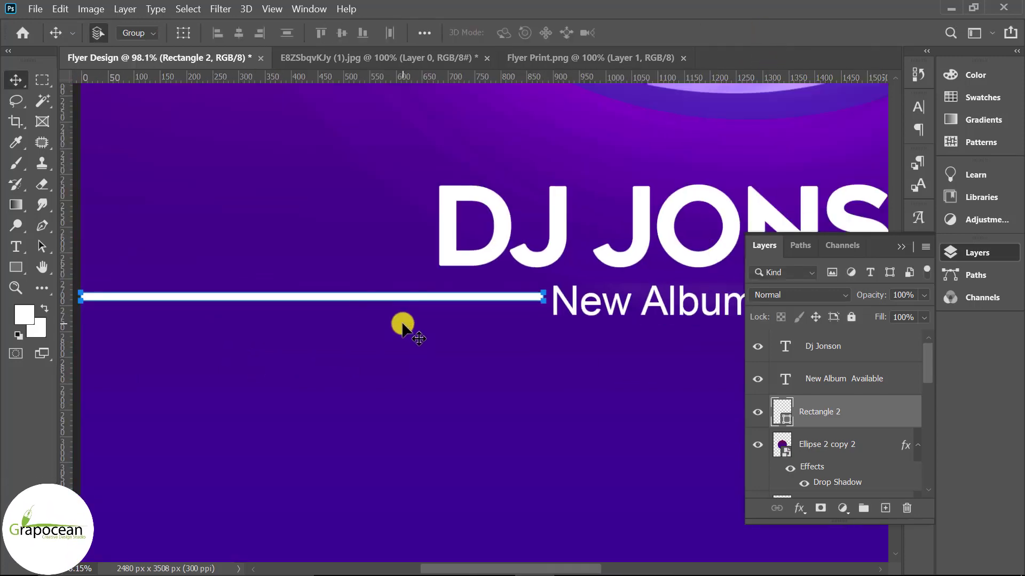
Duplicate the thin bar just below the original and nudge both bars for even spacing
left_click(419, 377)
scroll(420, 292, "up", 1)
left_click_drag(420, 294, 420, 315)
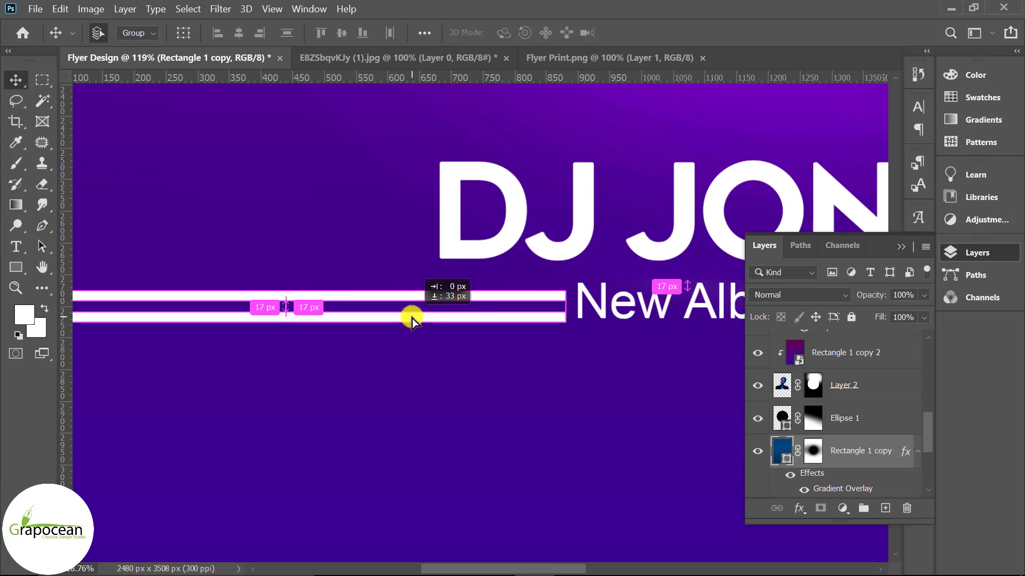
scroll(461, 347, "up", 2)
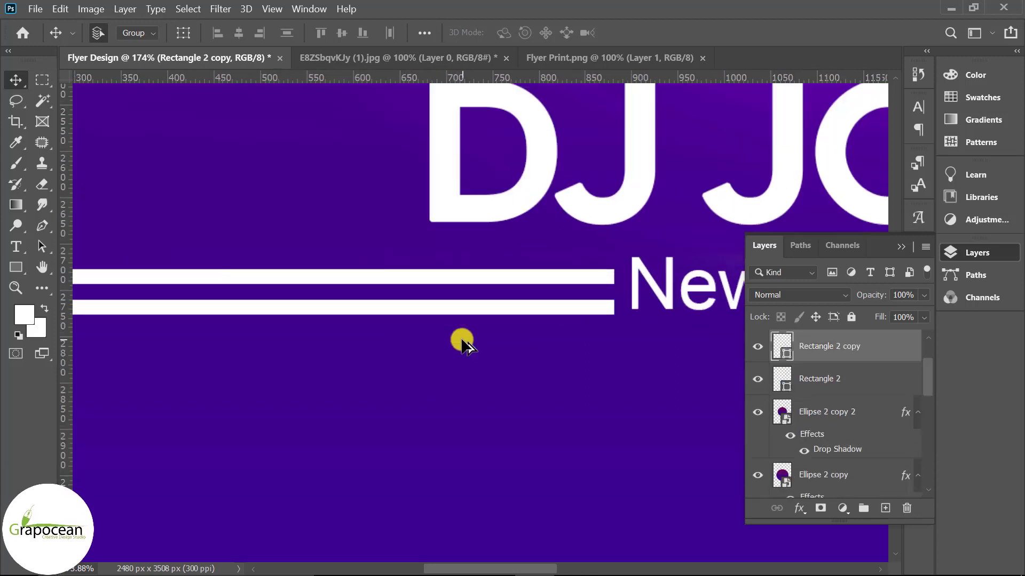
left_click(513, 276)
key("Up")
key("Up")
key("Up")
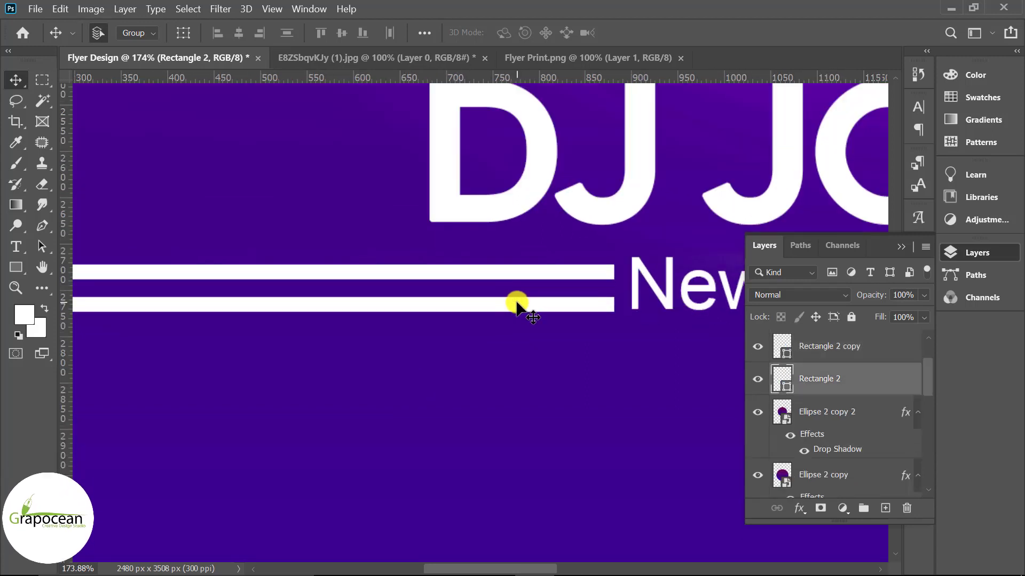
left_click(512, 310)
key("Up")
key("Up")
key("Up")
key("Up")
key("Up")
left_click(544, 275)
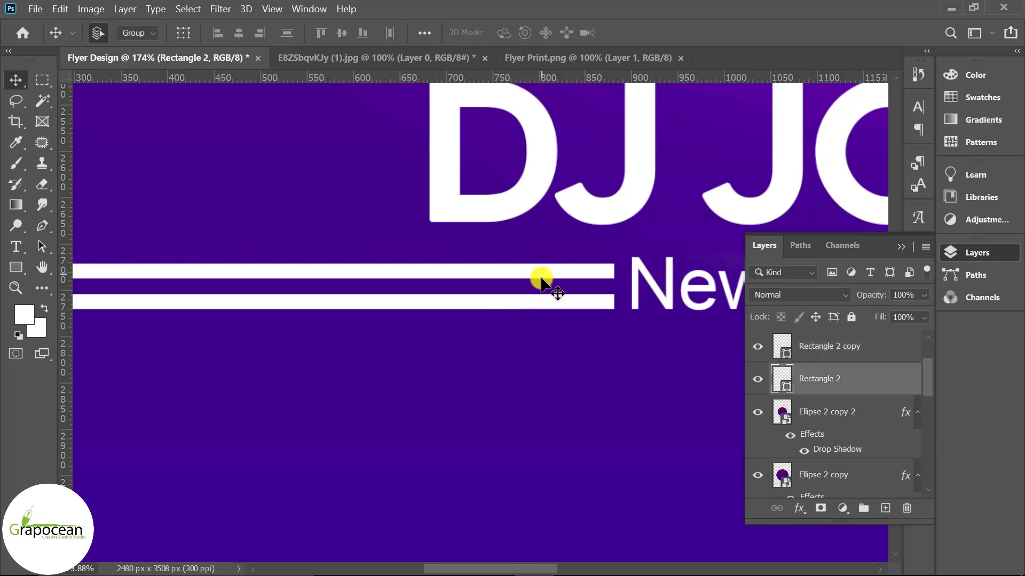
key("Up")
key("Up")
key("Up")
scroll(319, 406, "down", 5)
scroll(465, 464, "down", 2)
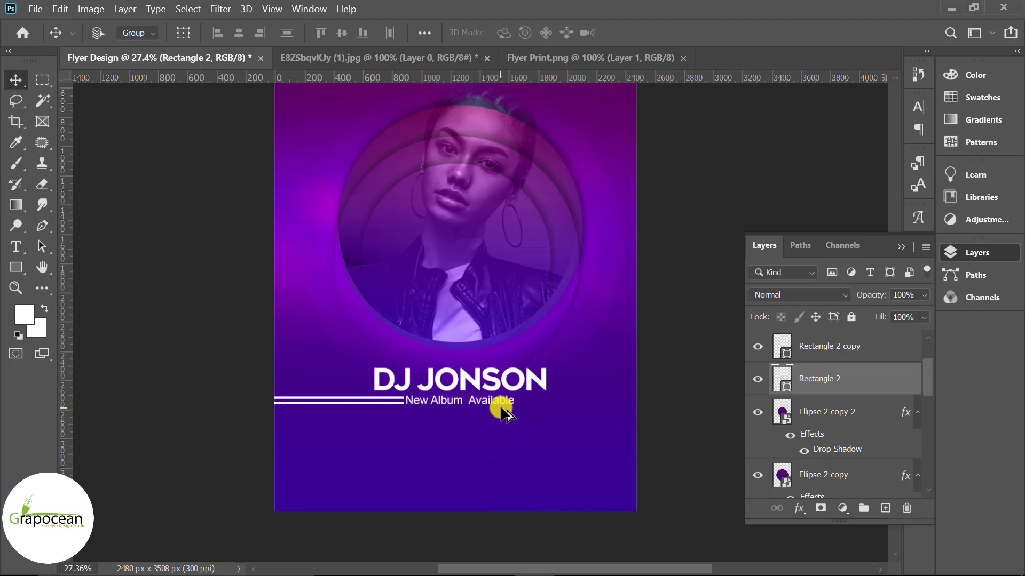
Duplicate both white bar layers and move the copies right of the subtitle
scroll(488, 403, "up", 1)
left_click(470, 371)
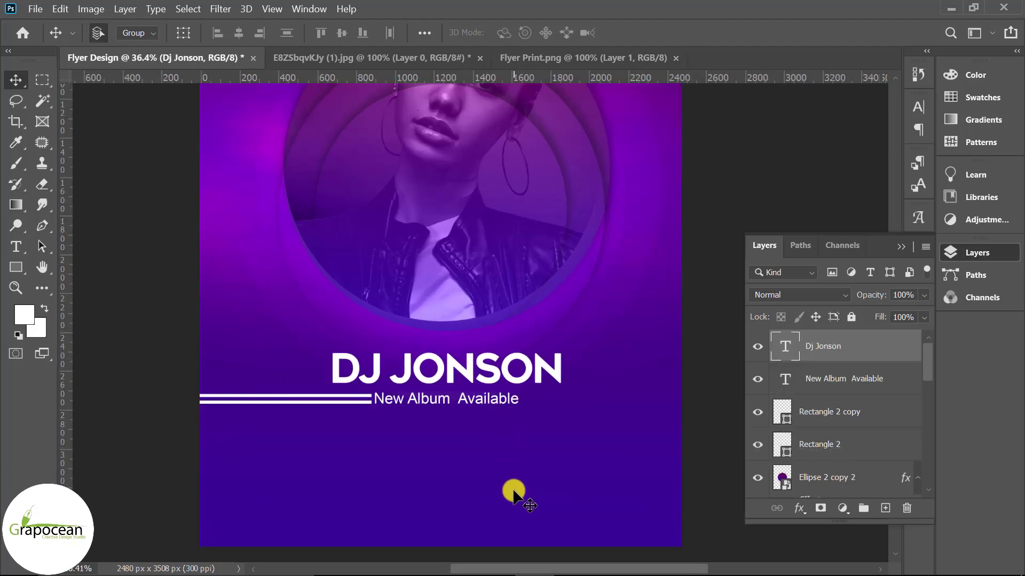
scroll(355, 422, "up", 1)
left_click(363, 398)
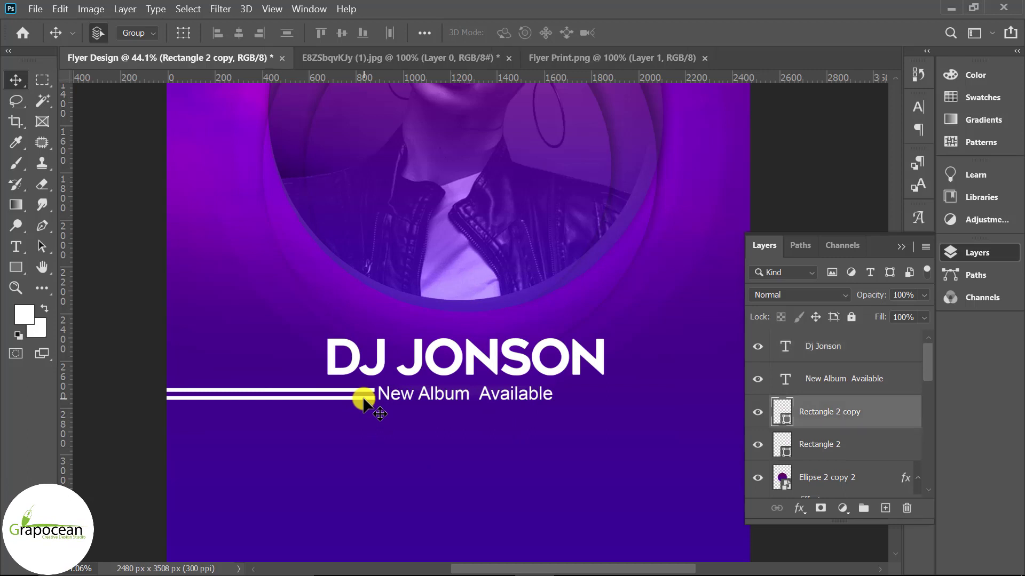
left_click(835, 446, "shift")
left_click_drag(880, 414, 885, 508)
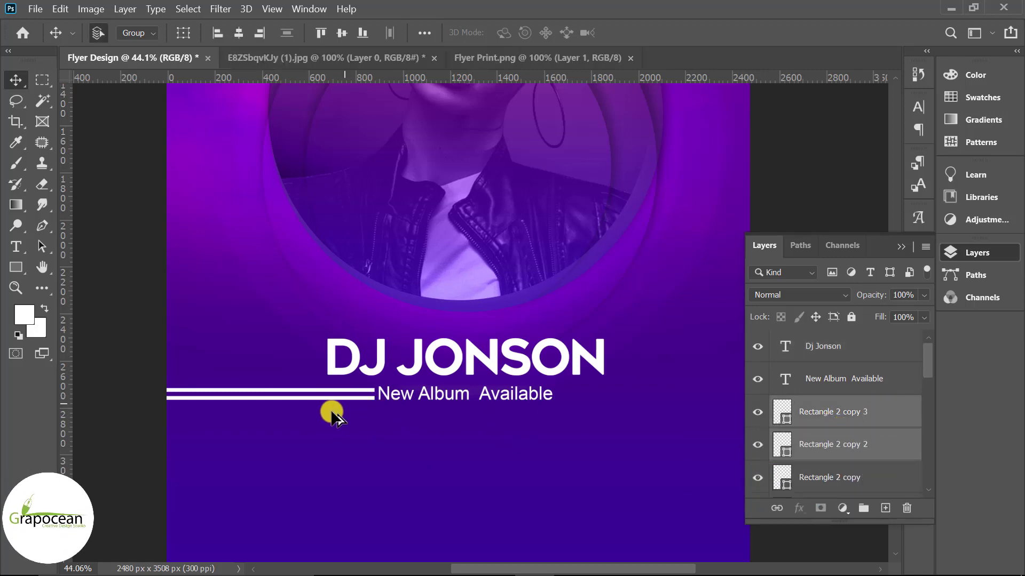
scroll(439, 446, "down", 3)
scroll(440, 428, "up", 2)
left_click_drag(425, 458, 664, 461)
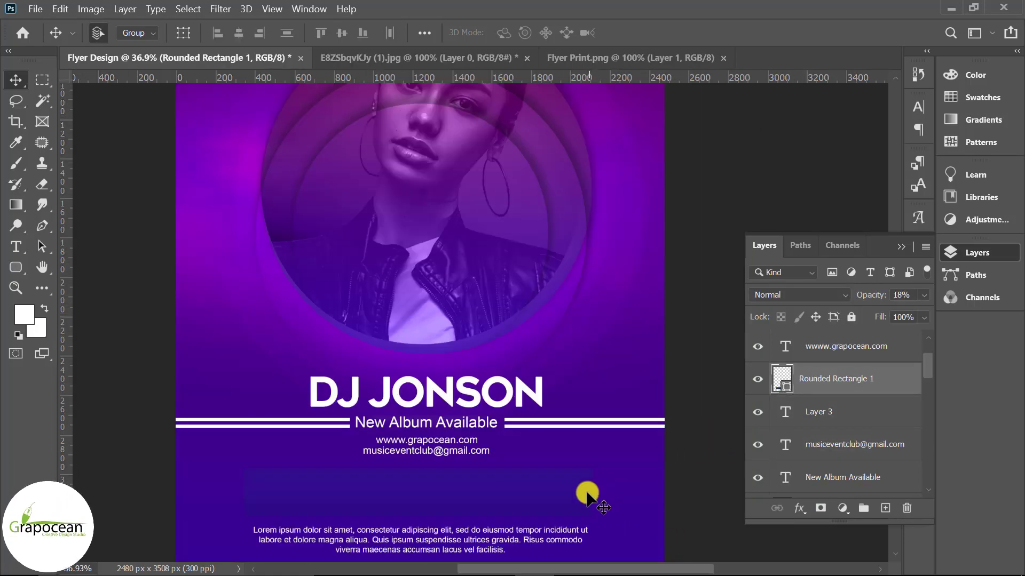
Fill the Rounded Rectangle 1 box with a pink-purple gradient preset
scroll(587, 496, "down", 2)
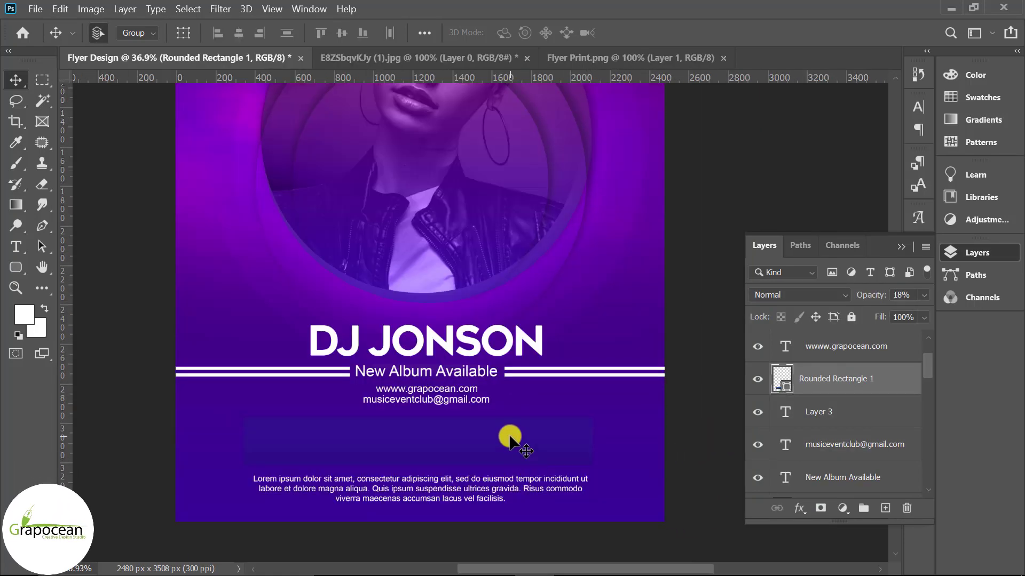
left_click(25, 267)
left_click(179, 32)
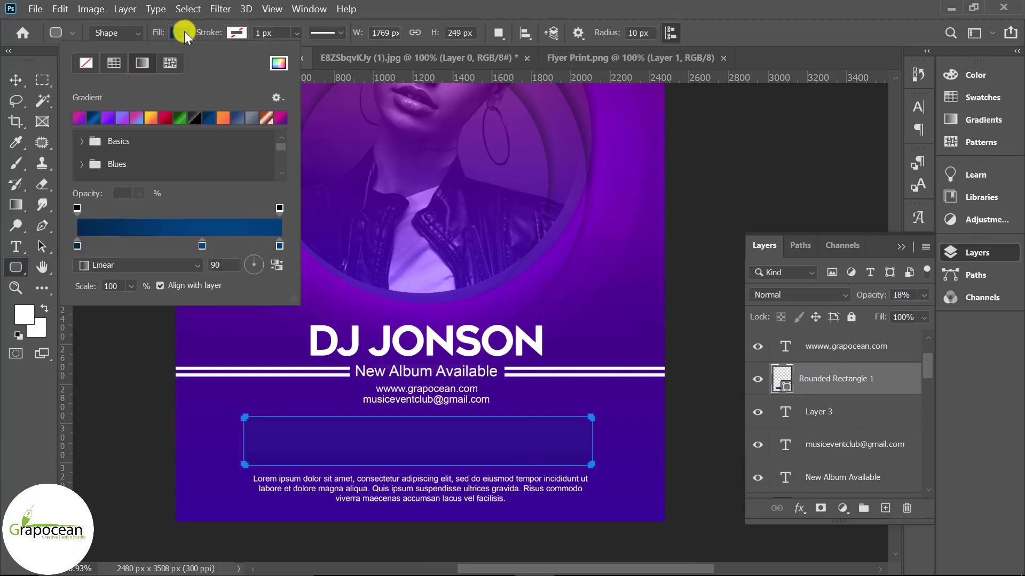
left_click(80, 116)
left_click(16, 80)
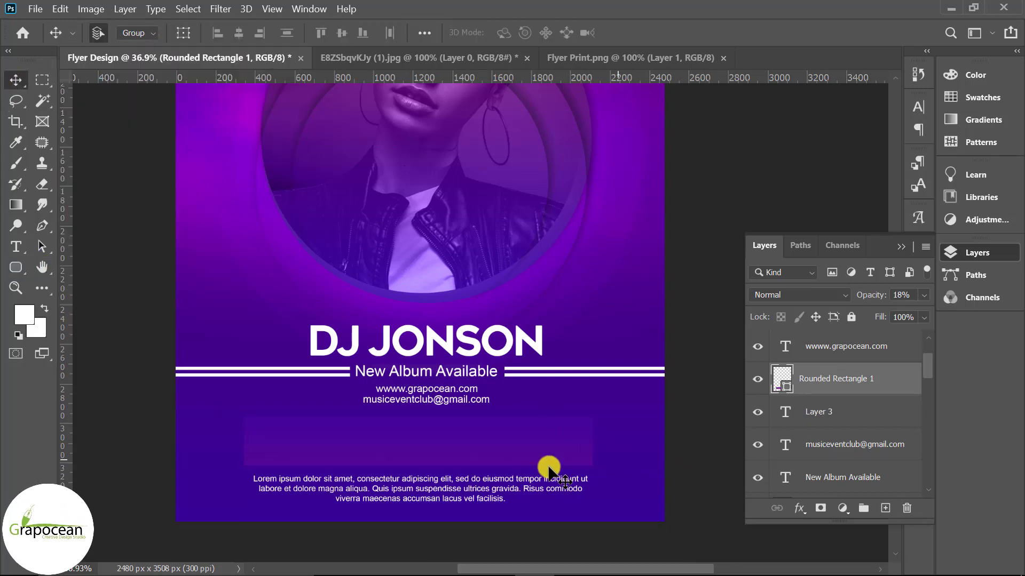
Switch between the background and body text layers to review the gradient box
scroll(917, 475, "down", 5)
scroll(863, 481, "down", 2)
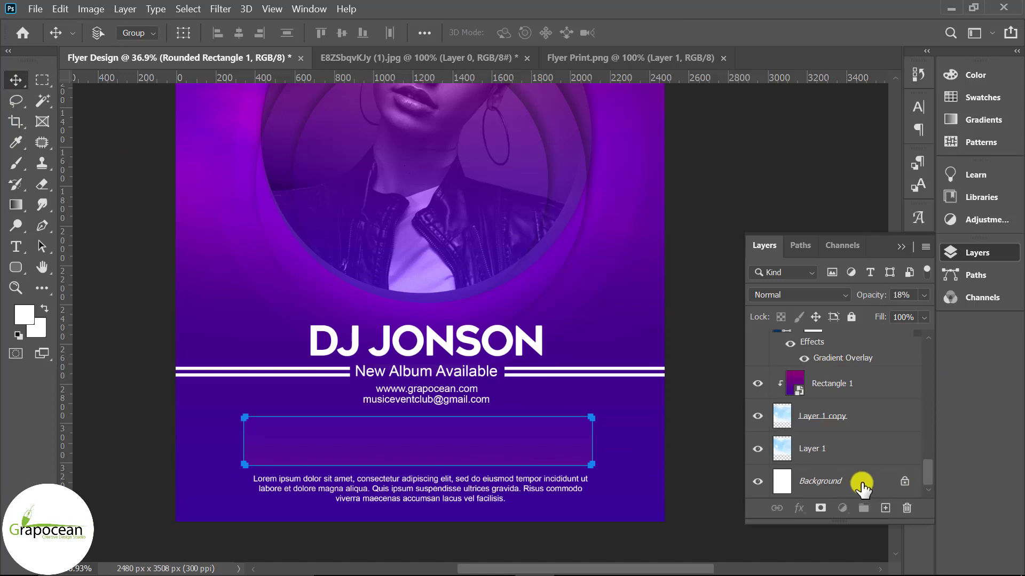
left_click(862, 480)
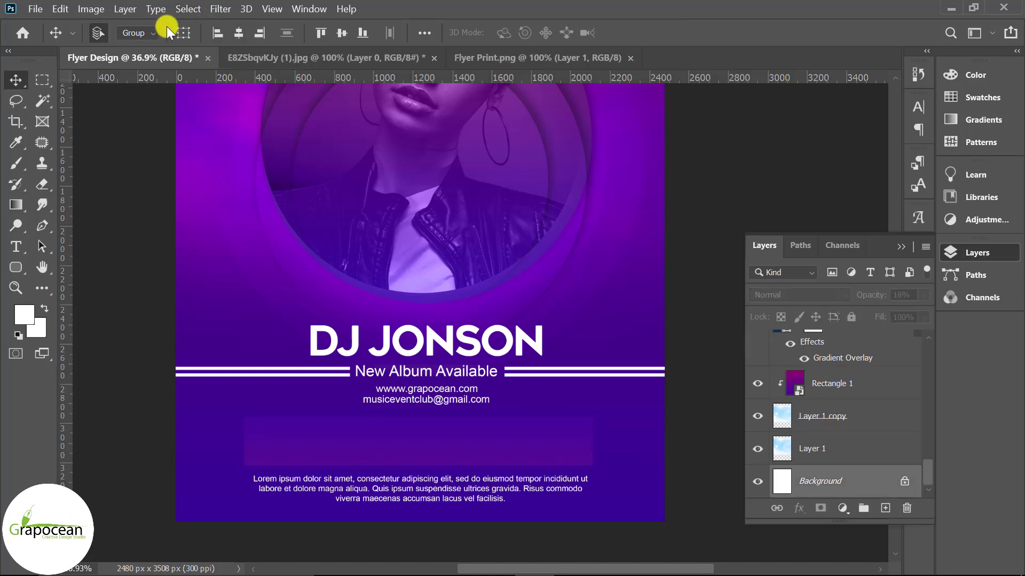
left_click(466, 479)
scroll(933, 354, "down", 5)
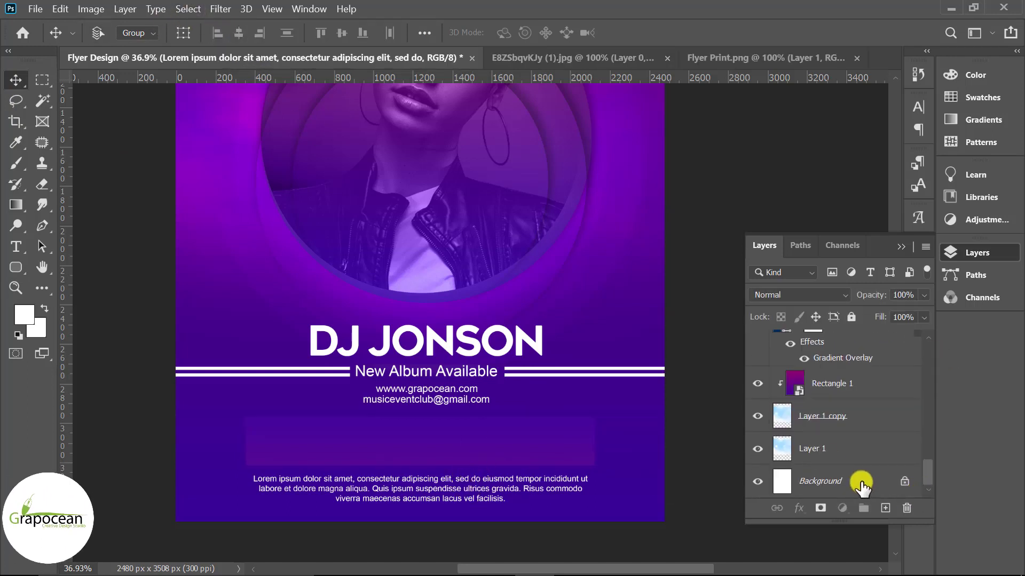
left_click(865, 481)
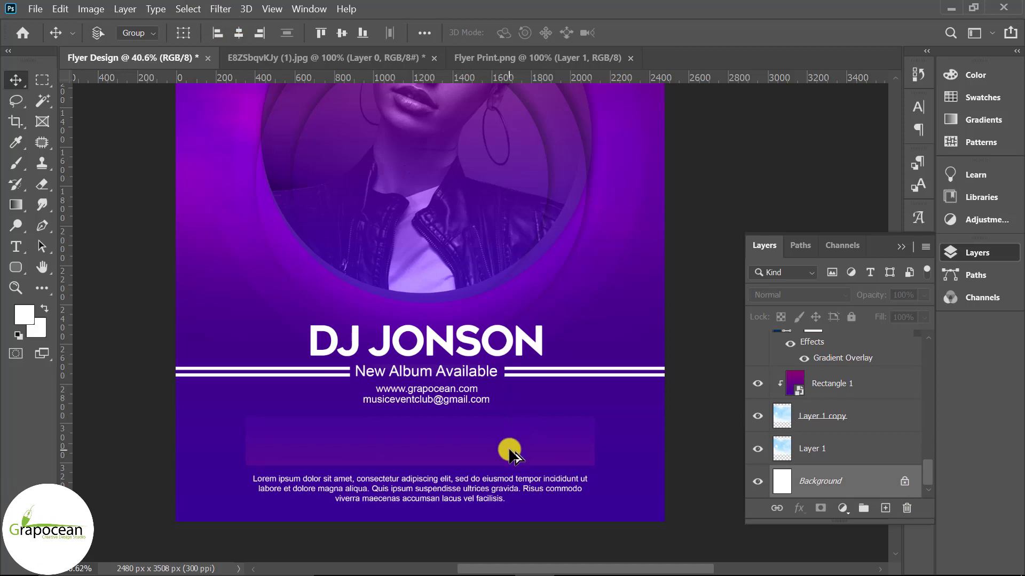
scroll(509, 452, "up", 2)
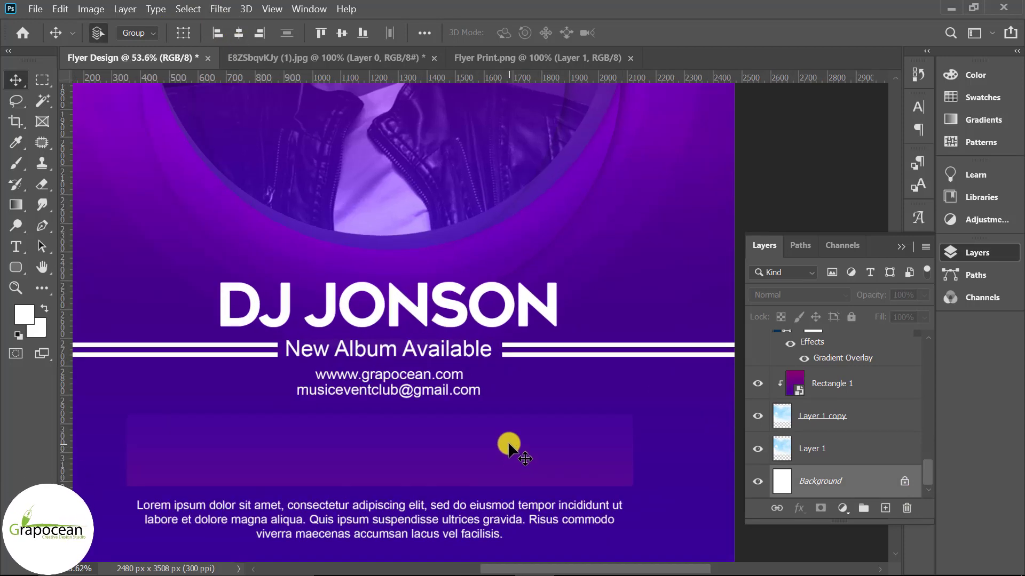
scroll(560, 438, "down", 5)
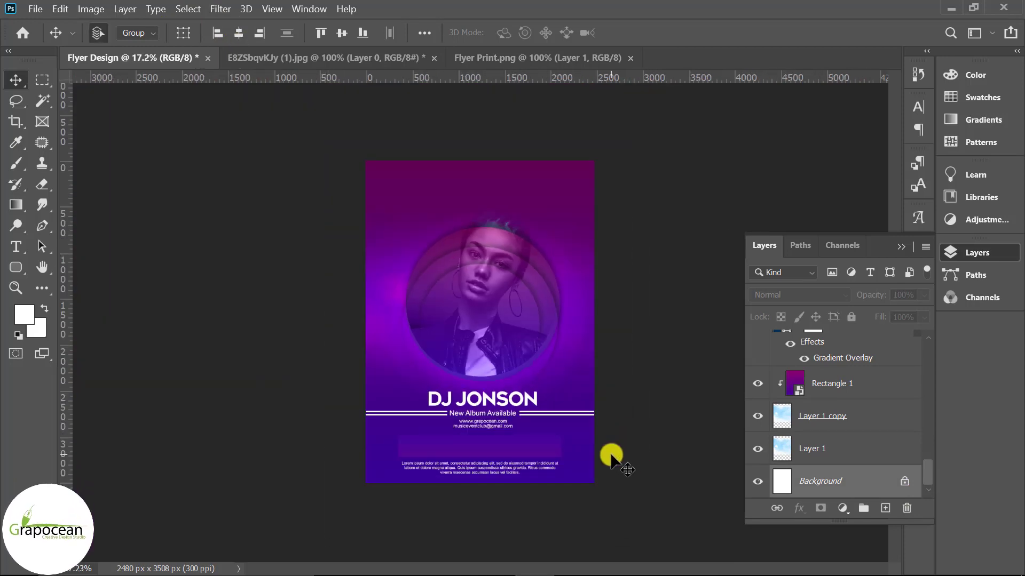
scroll(611, 457, "up", 2)
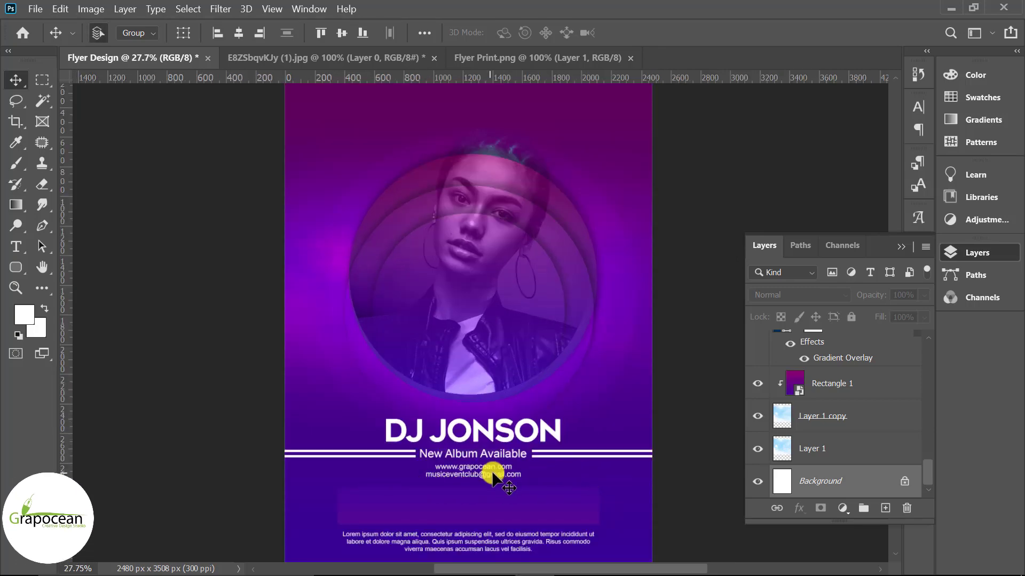
scroll(501, 474, "down", 3)
scroll(502, 462, "up", 2)
Add a 'Program start at -9.0' line enlarged to 10*1.618 pt, centred at the box top
left_click(15, 247)
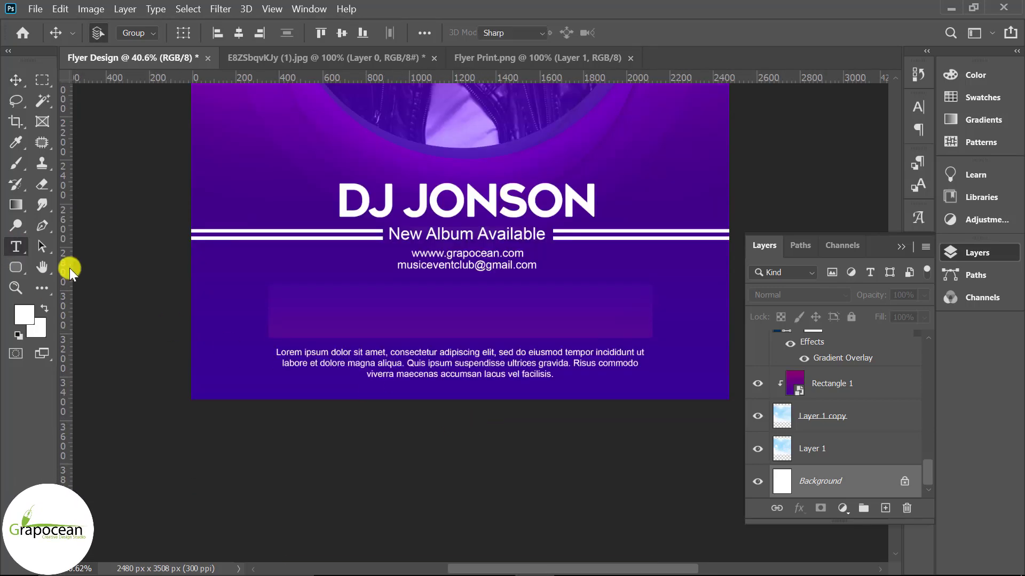
left_click(344, 312)
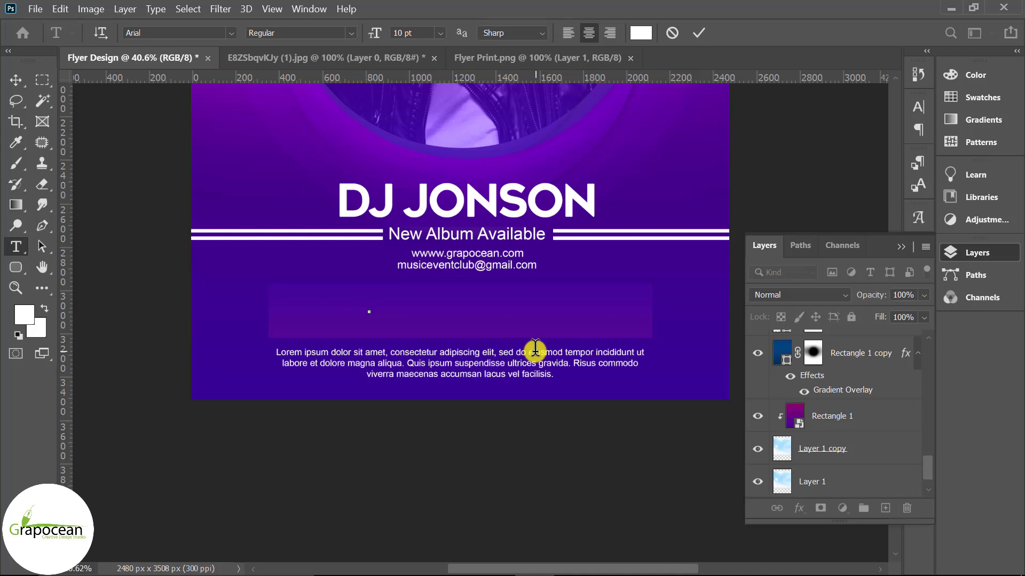
type("Program s")
type("tart at")
type(" -9.")
type("00 pm")
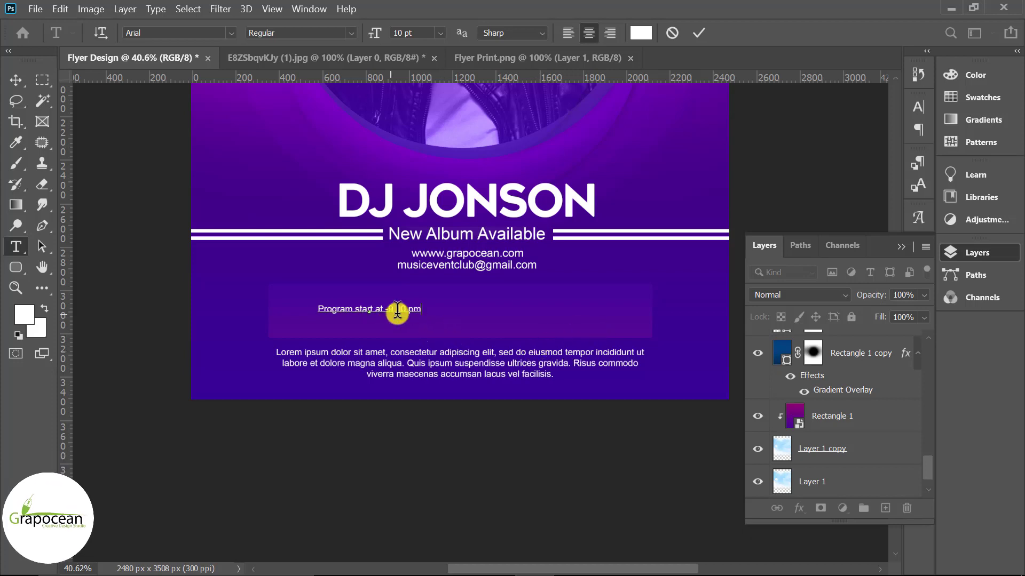
left_click_drag(425, 309, 224, 310)
left_click(404, 37)
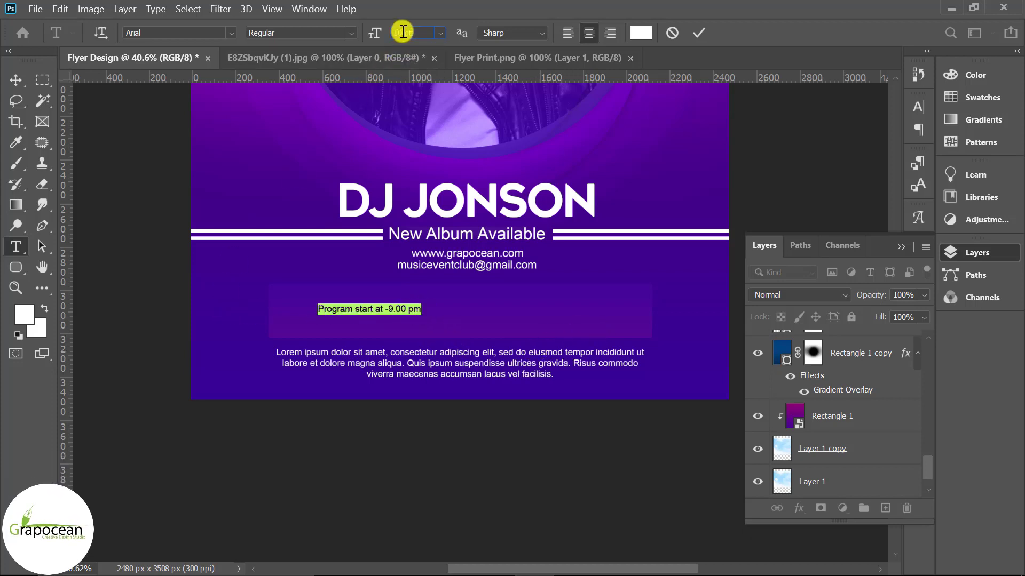
type("*1.6")
type("18")
key("Return")
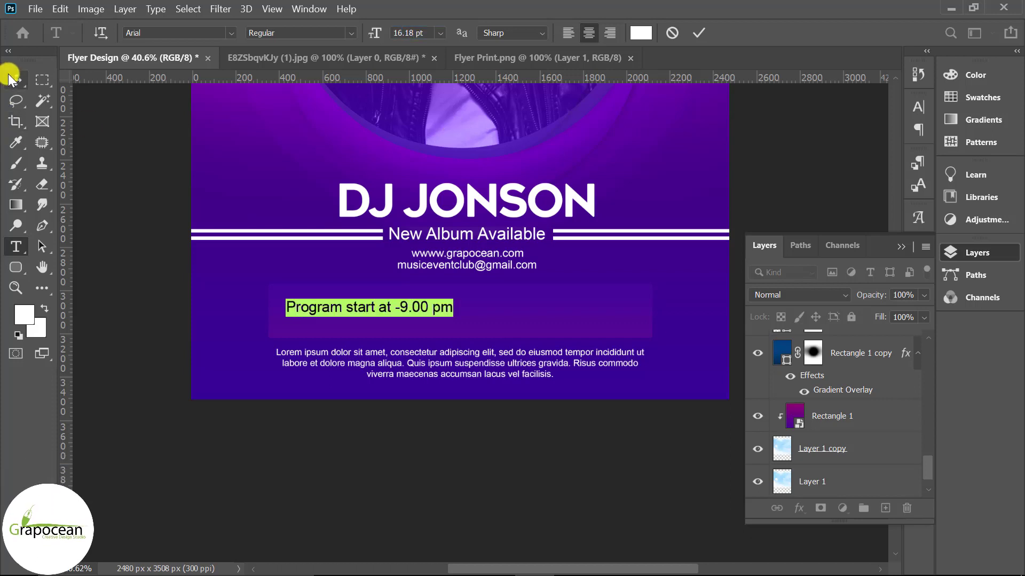
left_click(16, 80)
left_click_drag(407, 309, 495, 300)
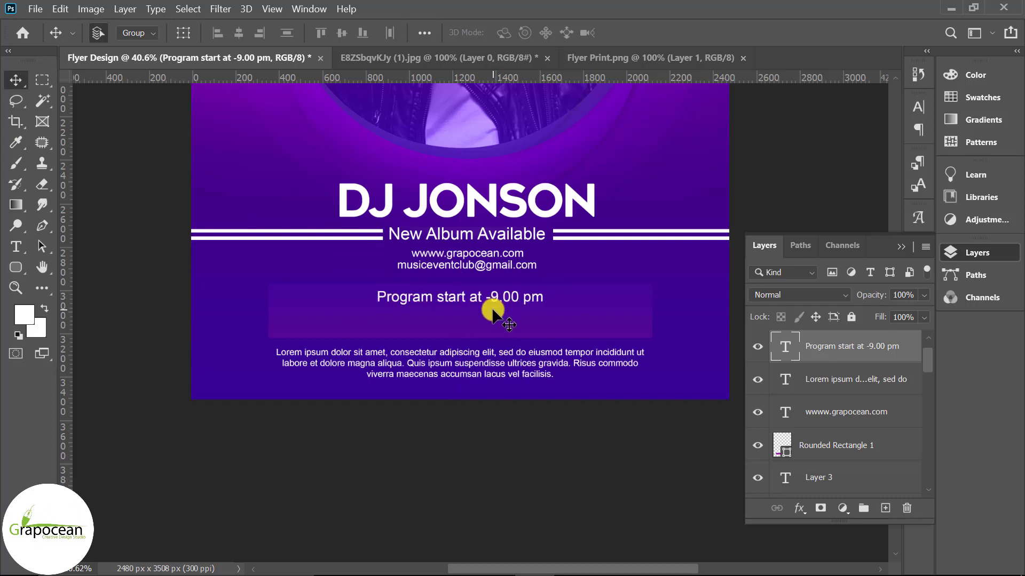
Start a new text line below the start time reading 'be ce444 Hou se Ny'
left_click(16, 246)
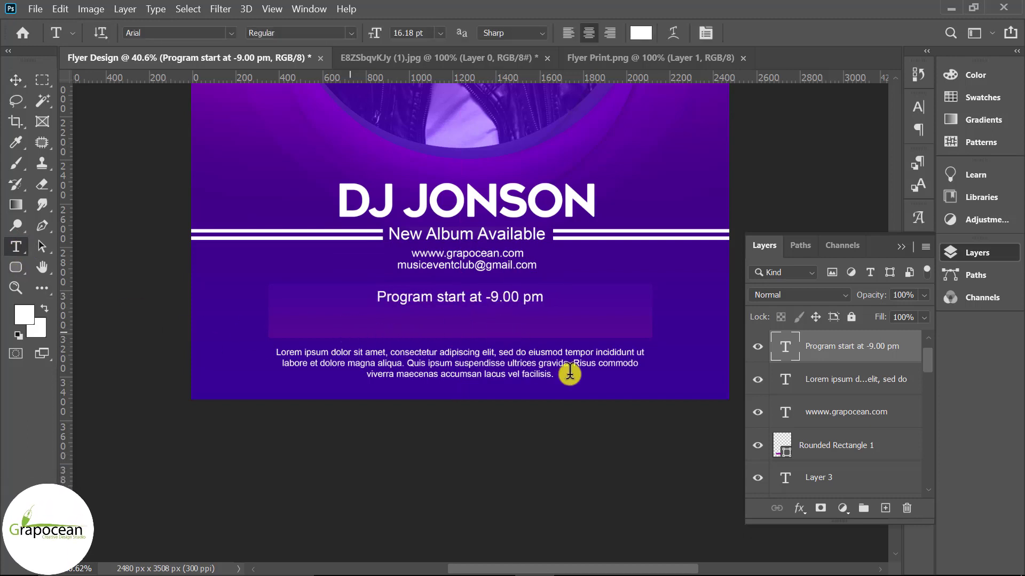
left_click(349, 330)
Type the line 'Event Place: 444 House NY City USA' beneath the program time
type("best")
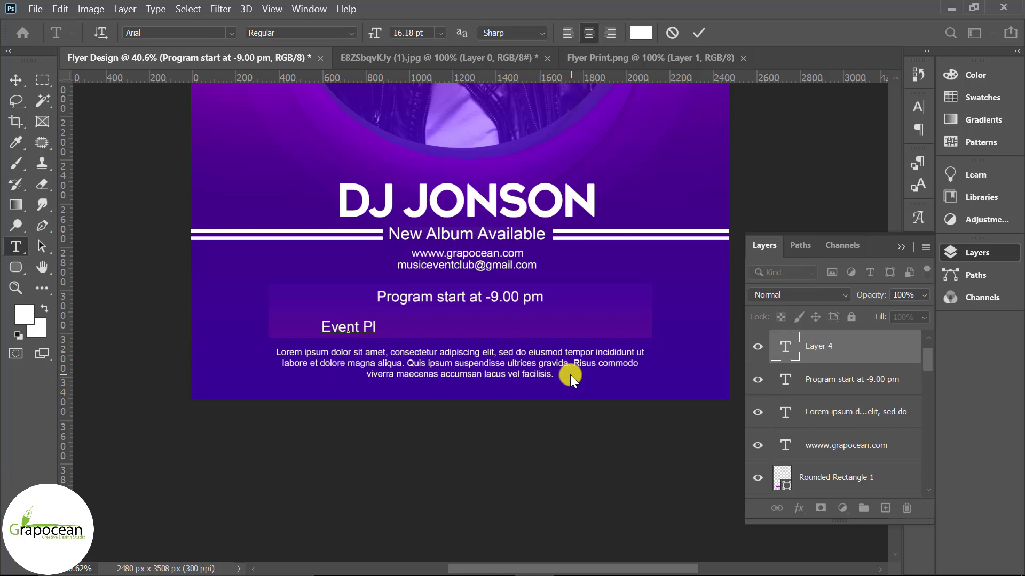
Start a new text line below the start time reading 'be ce444 Hou se Ny'
Type the line 'Event Place: 444 House NY City USA' beneath the program time
type(" ce")
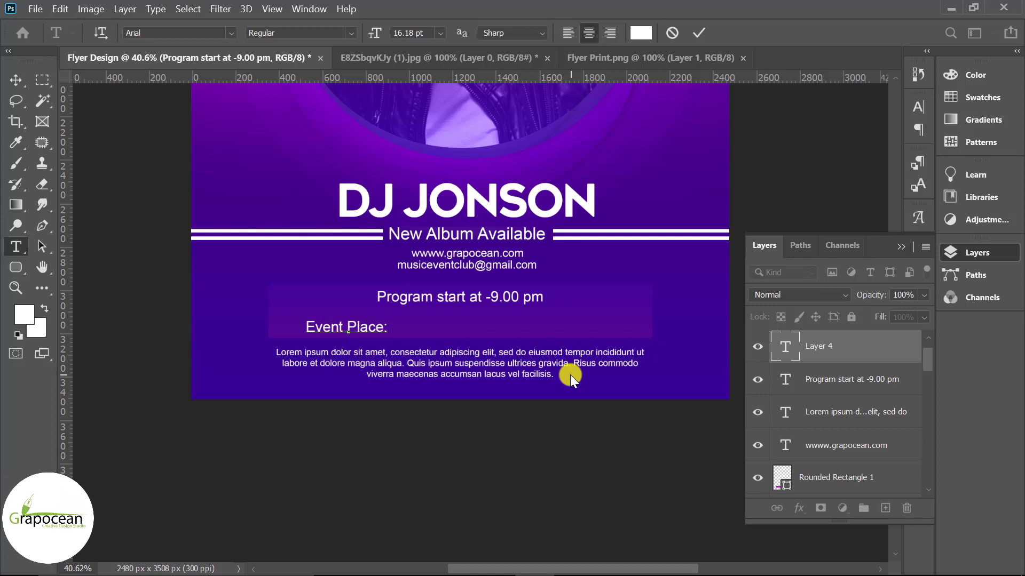
type("44")
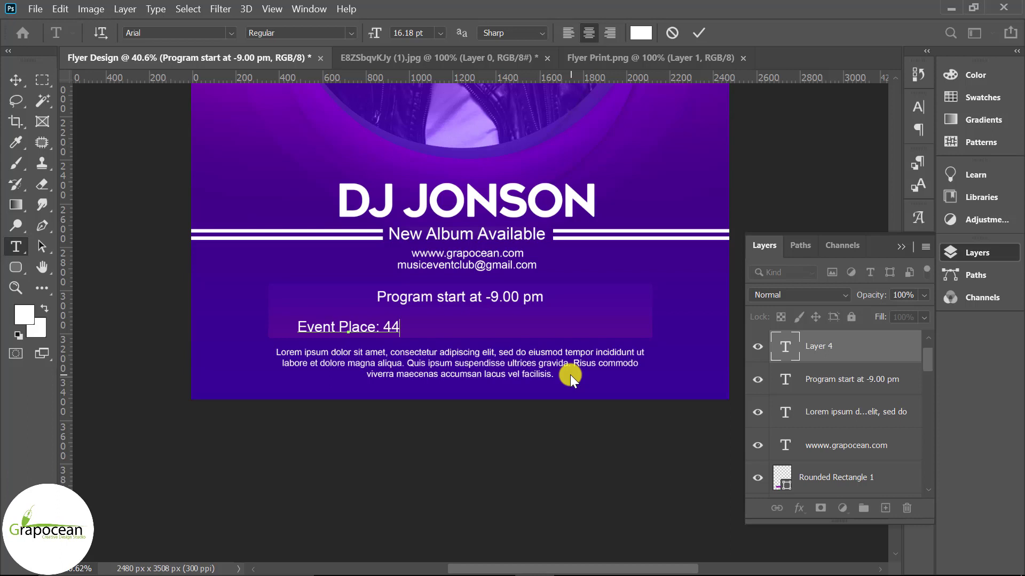
type("4 Hou ")
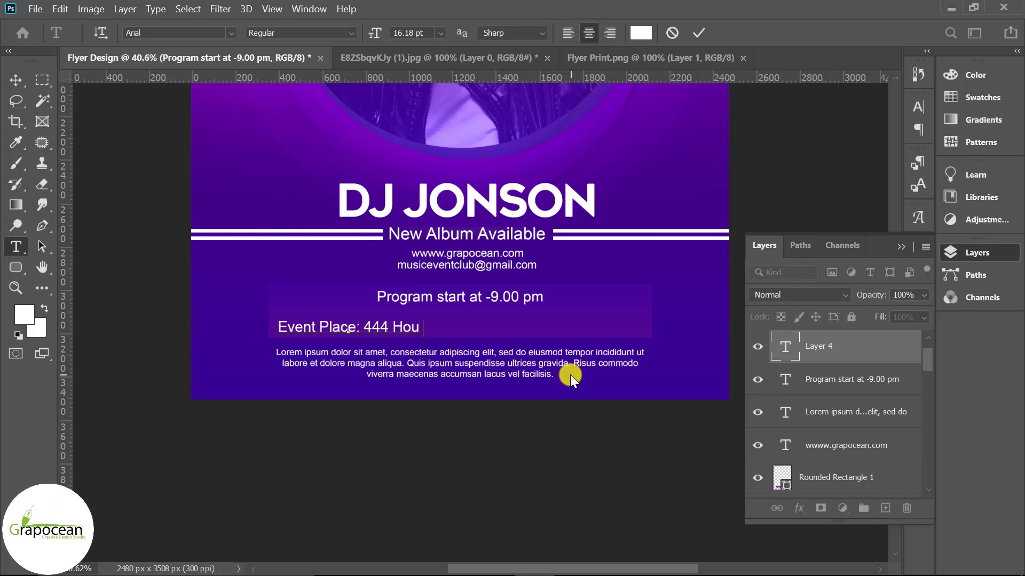
type("se")
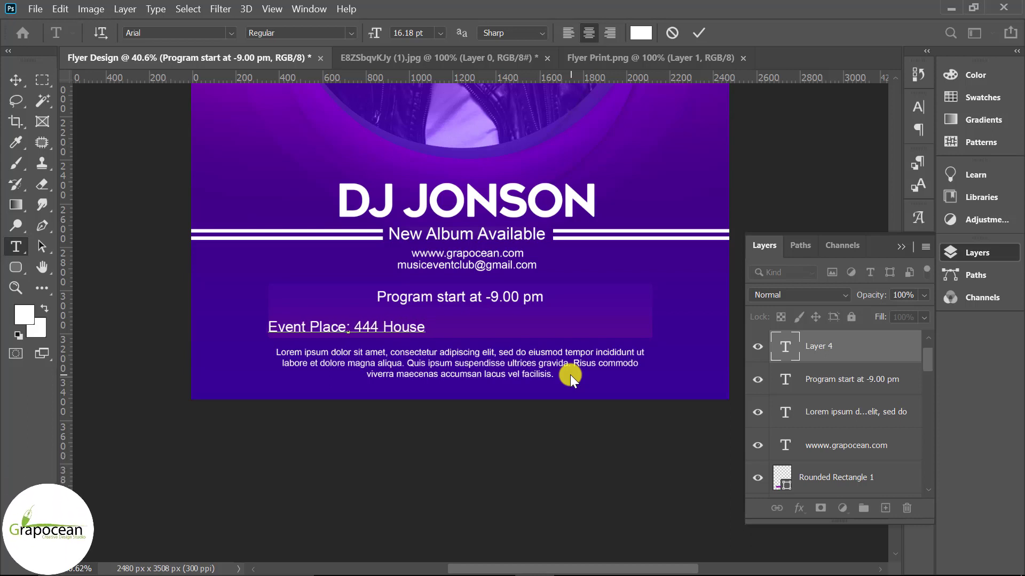
type(" Ny")
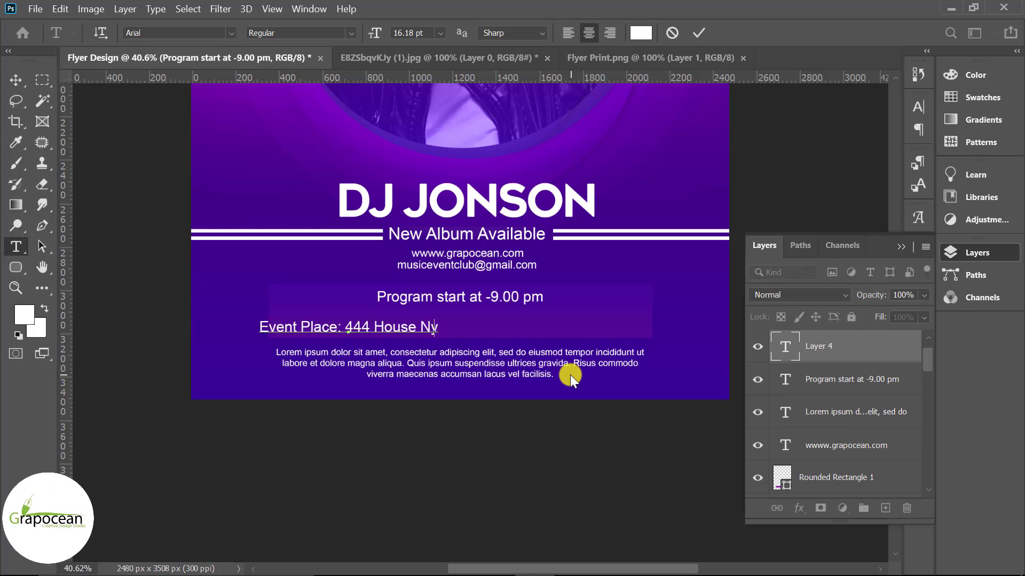
key("BackSpace")
type("Y C")
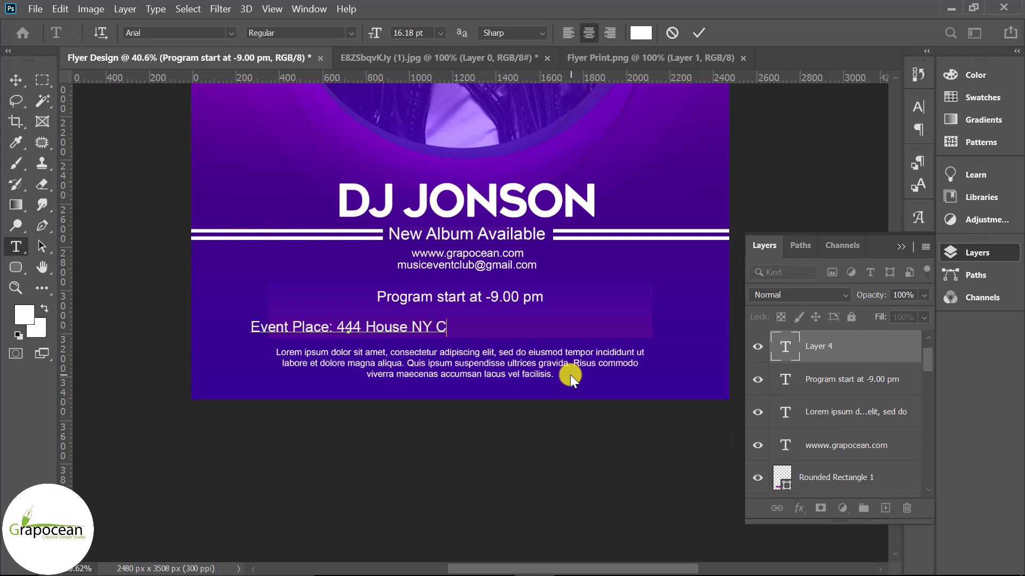
type("ity ")
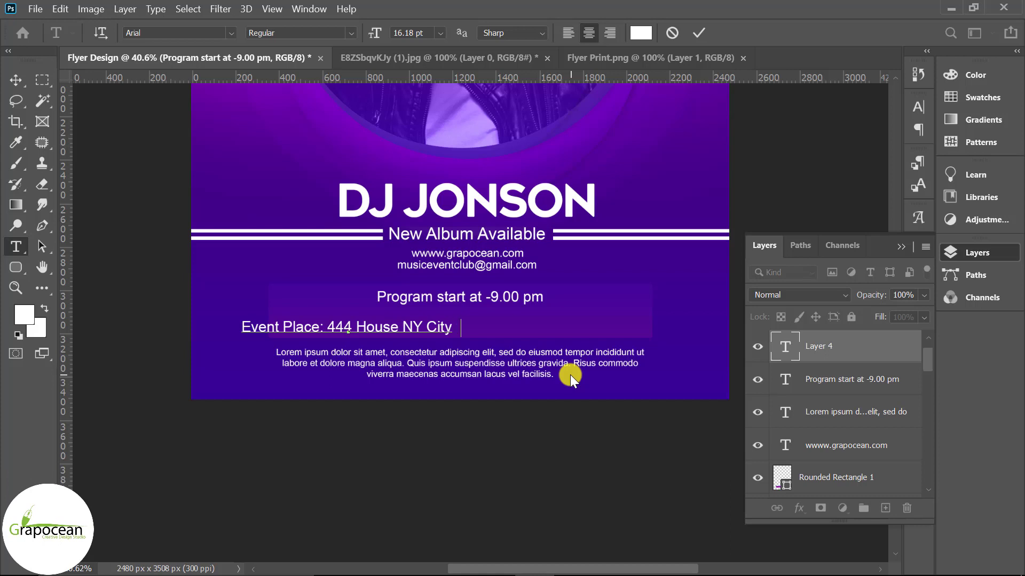
type("USa")
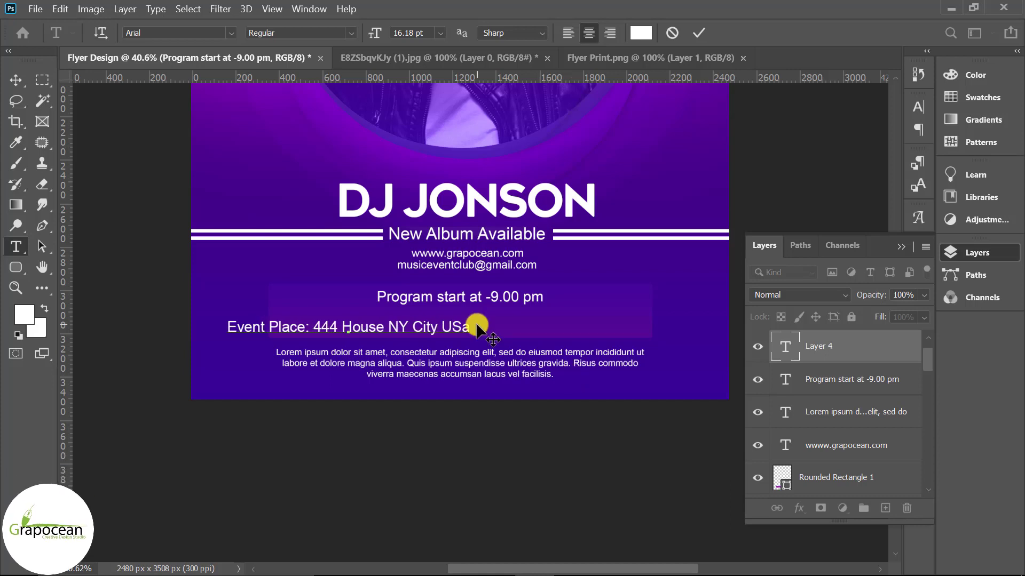
Move the Event Place line directly under the program start line
left_click(15, 81)
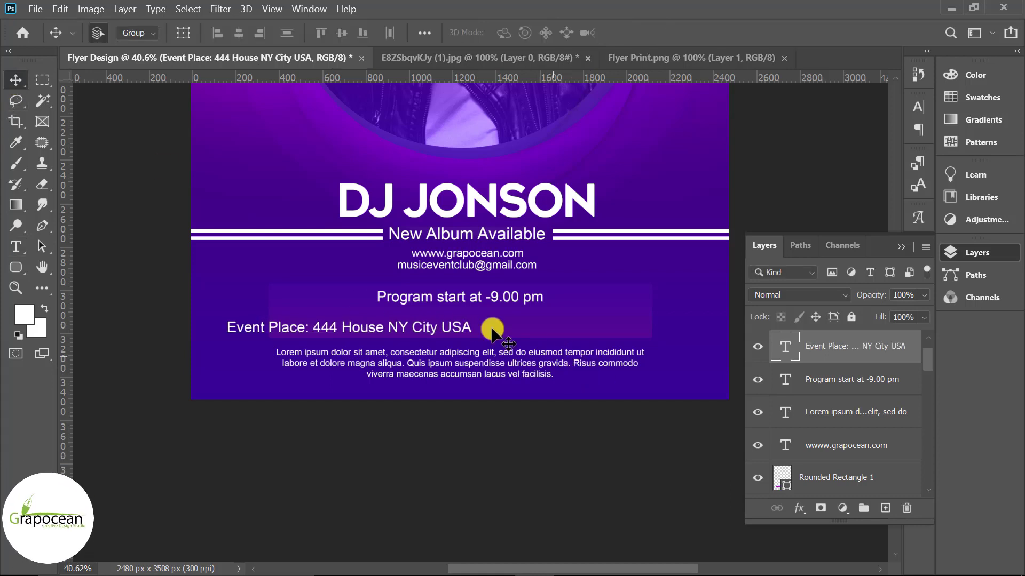
left_click_drag(430, 327, 542, 318)
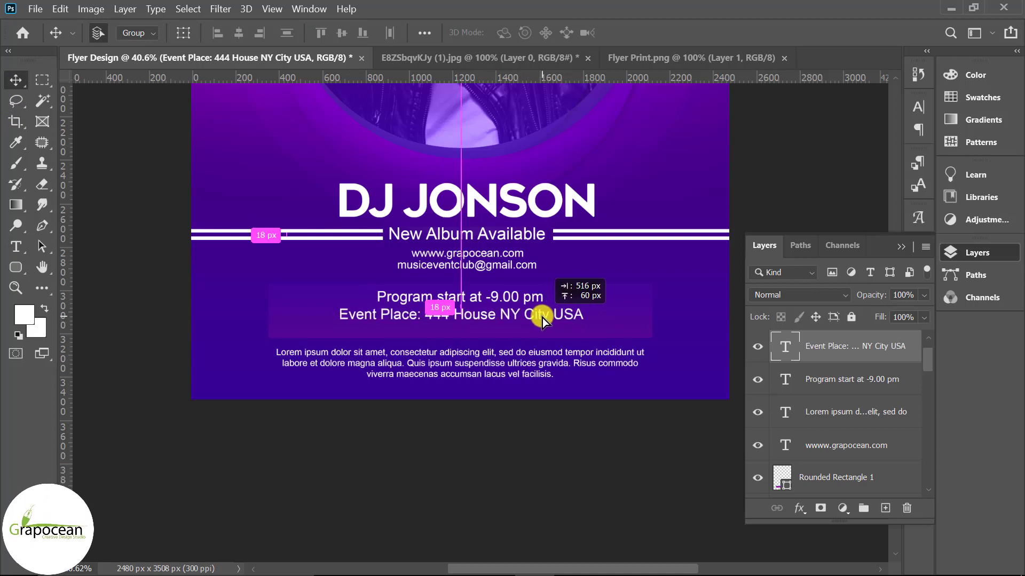
left_click_drag(542, 318, 528, 319)
Shorten the translucent Rounded Rectangle 1 box to fit both text lines
left_click(491, 336)
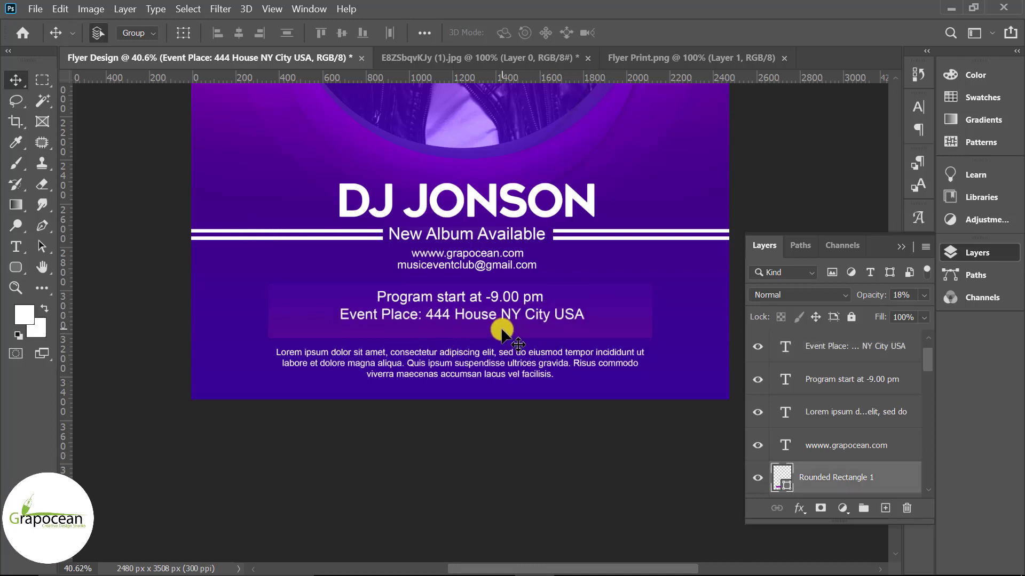
key("ctrl+t")
left_click_drag(466, 338, 466, 330)
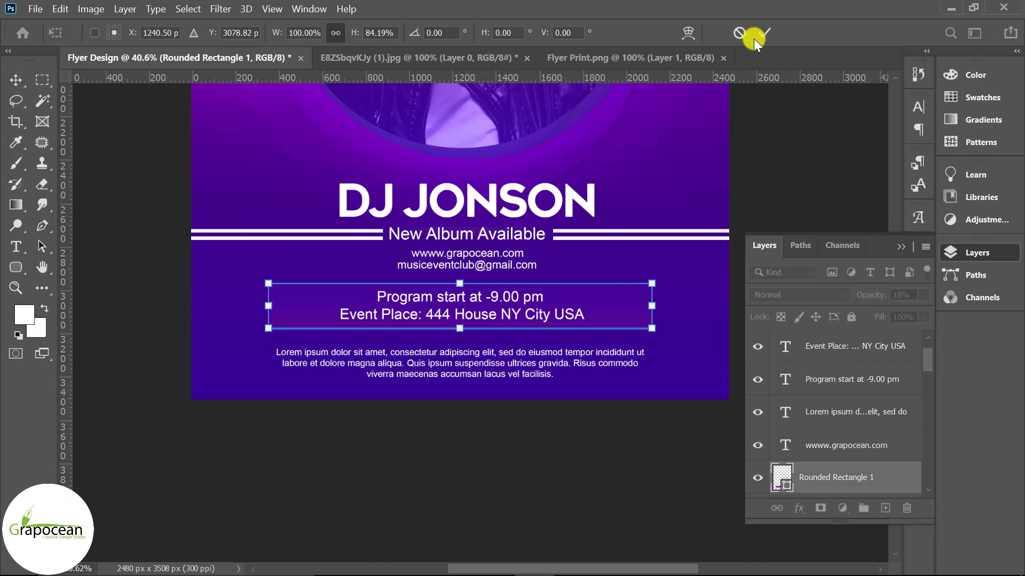
key("Return")
left_click(693, 423)
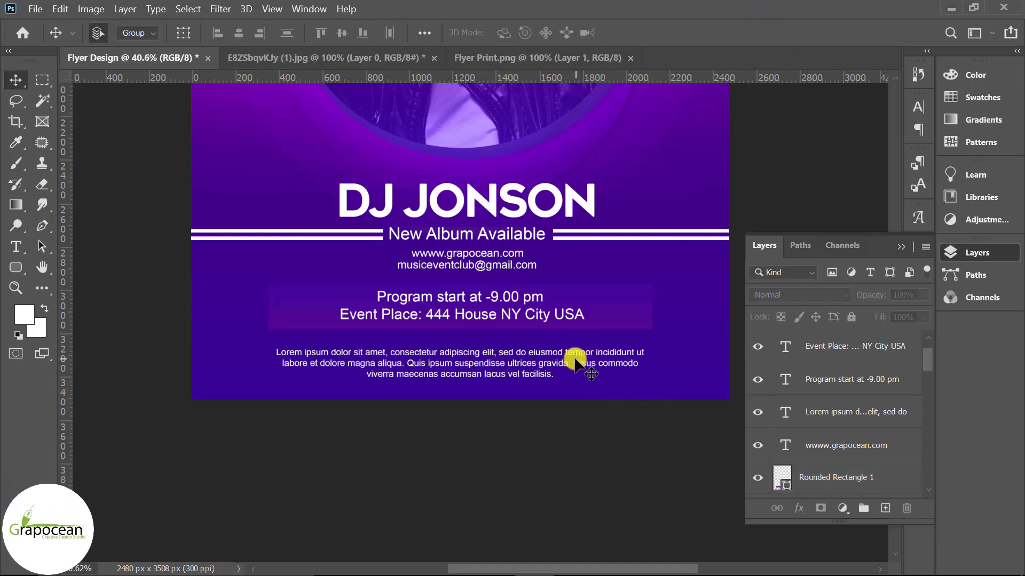
key("ctrl+0")
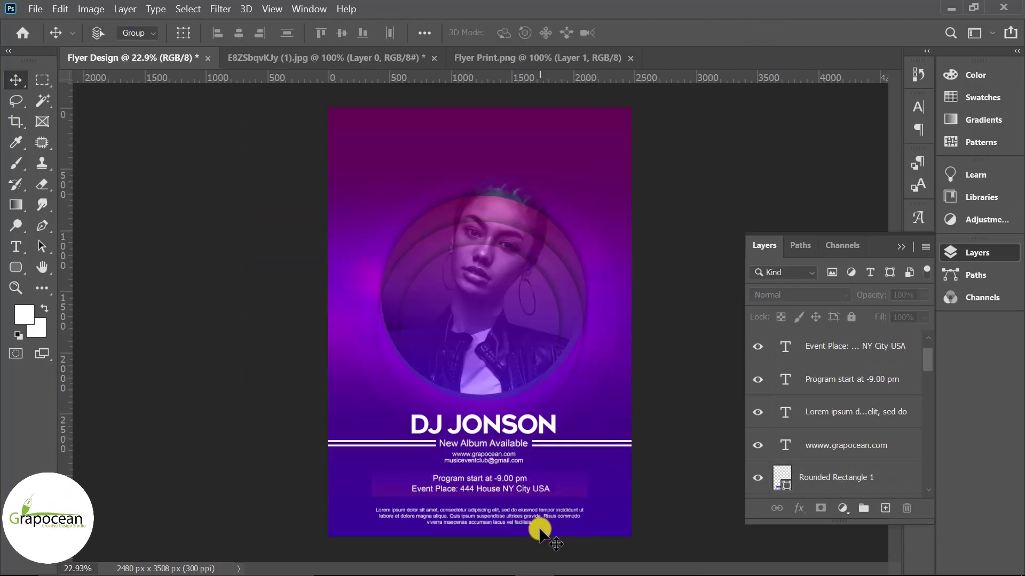
left_click(17, 251)
Add the 09 date text at top-left and enlarge its font size by 1.618
left_click(367, 146)
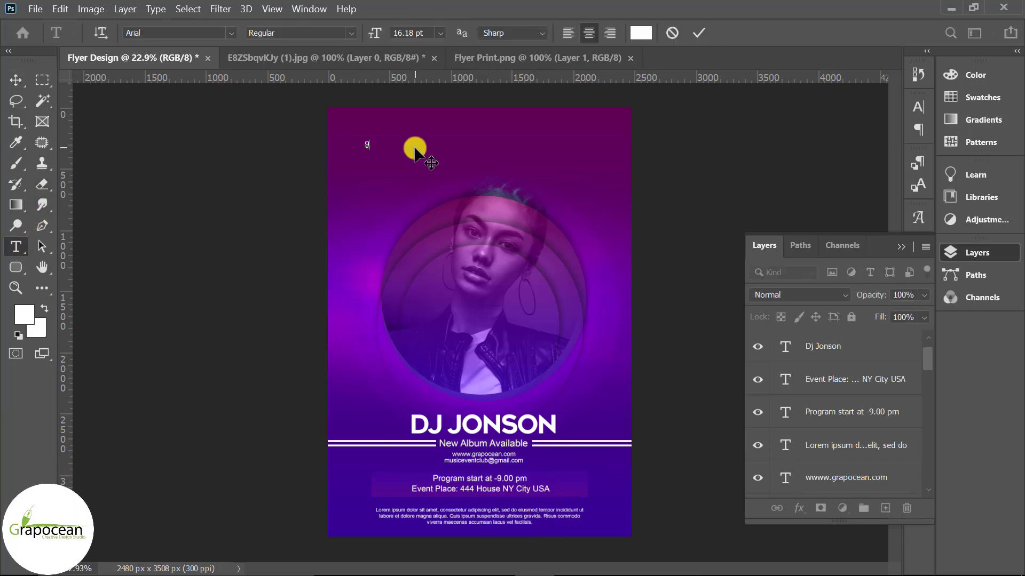
scroll(415, 151, "up", 1)
scroll(389, 153, "up", 1)
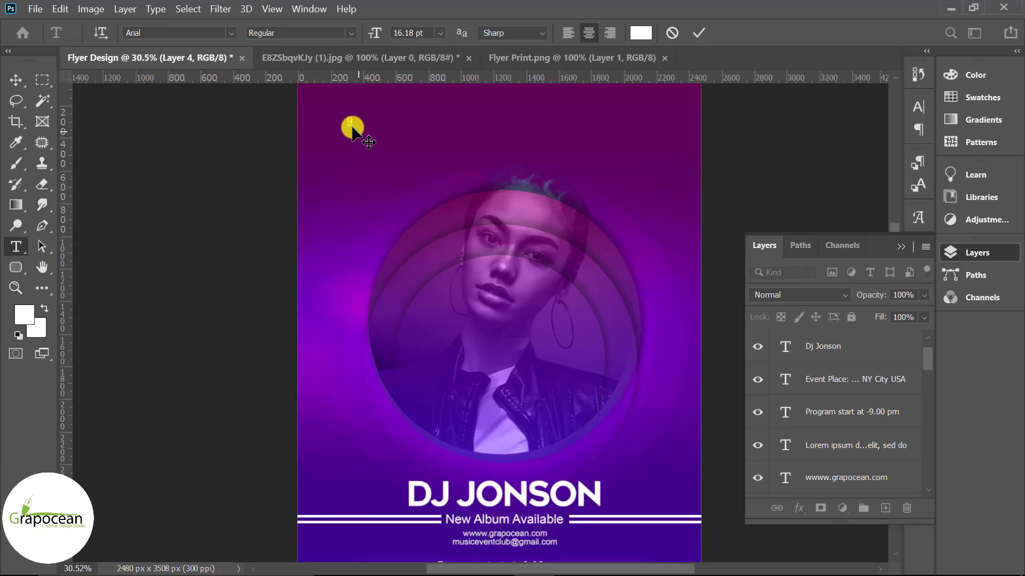
left_click(699, 32)
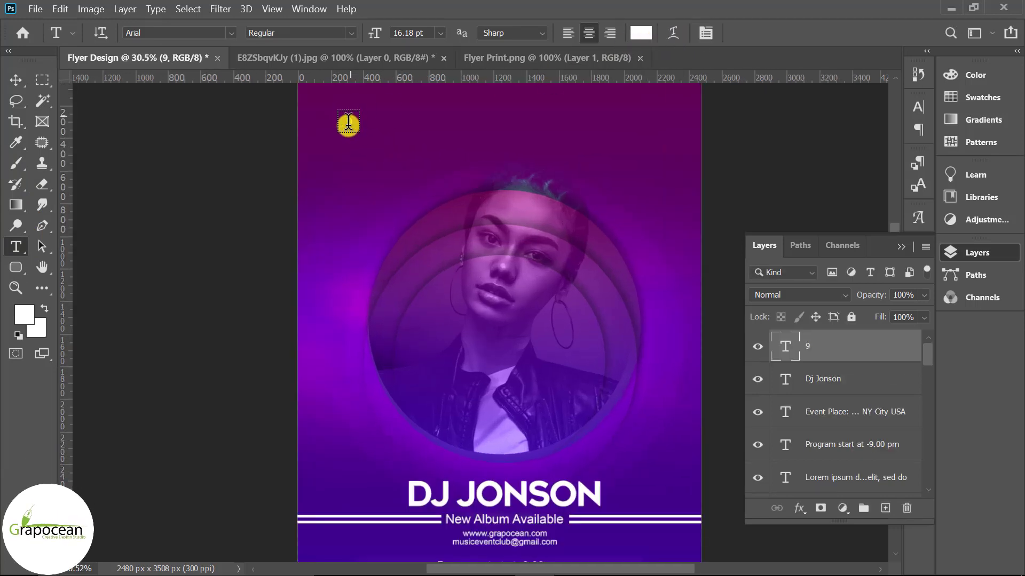
left_click(348, 122)
type("09")
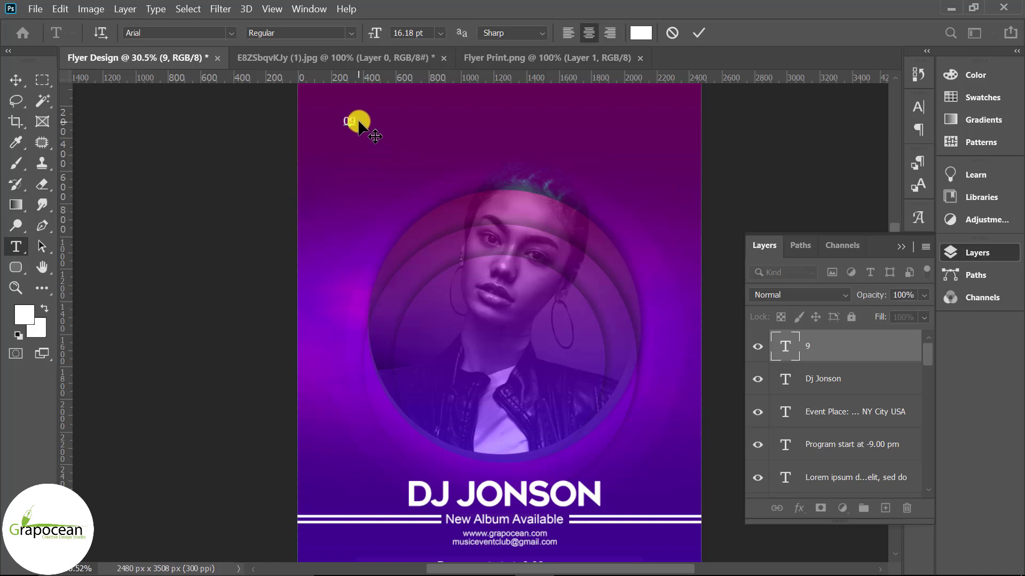
left_click(412, 33)
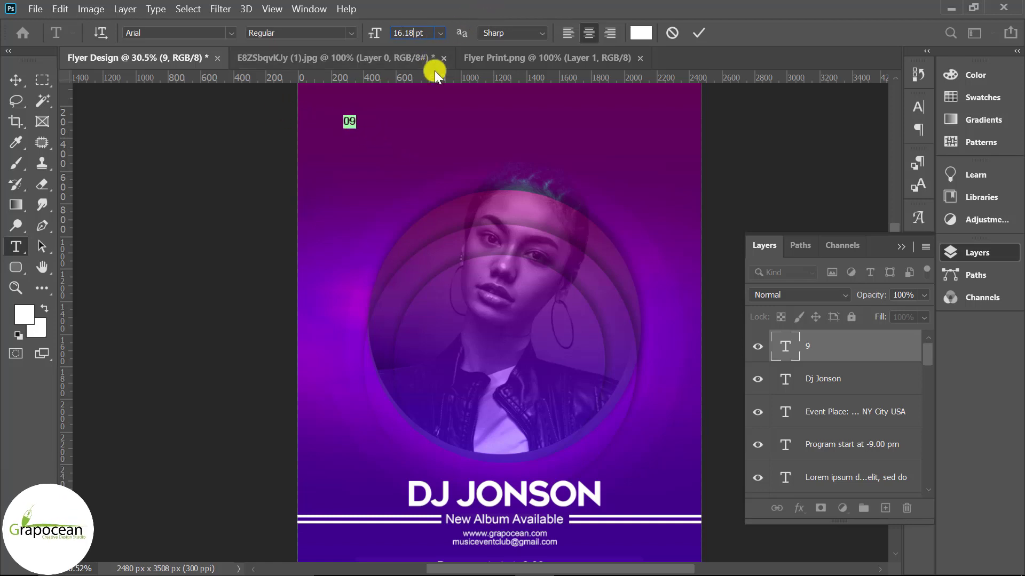
type("*1.")
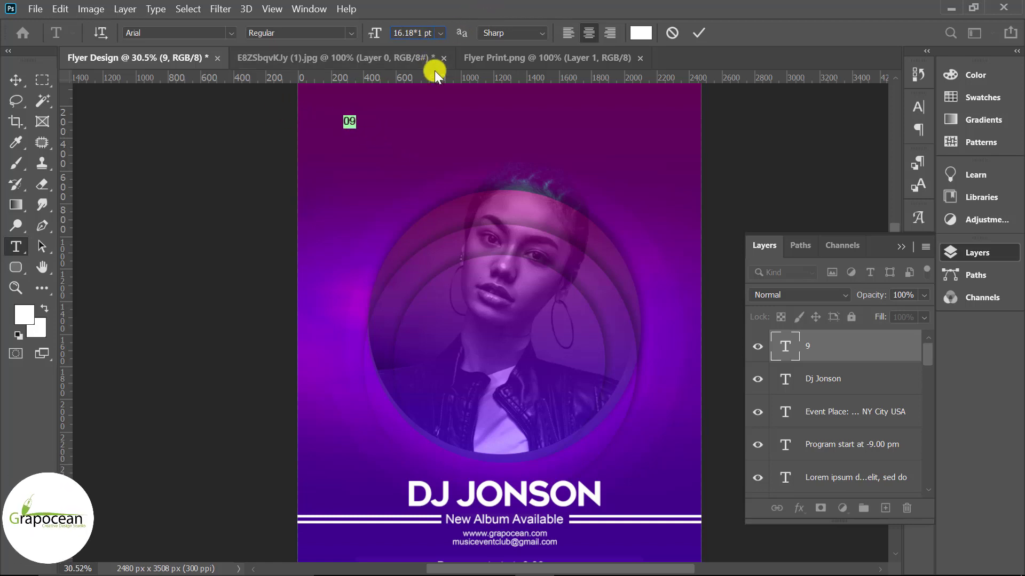
type("618")
key("Return")
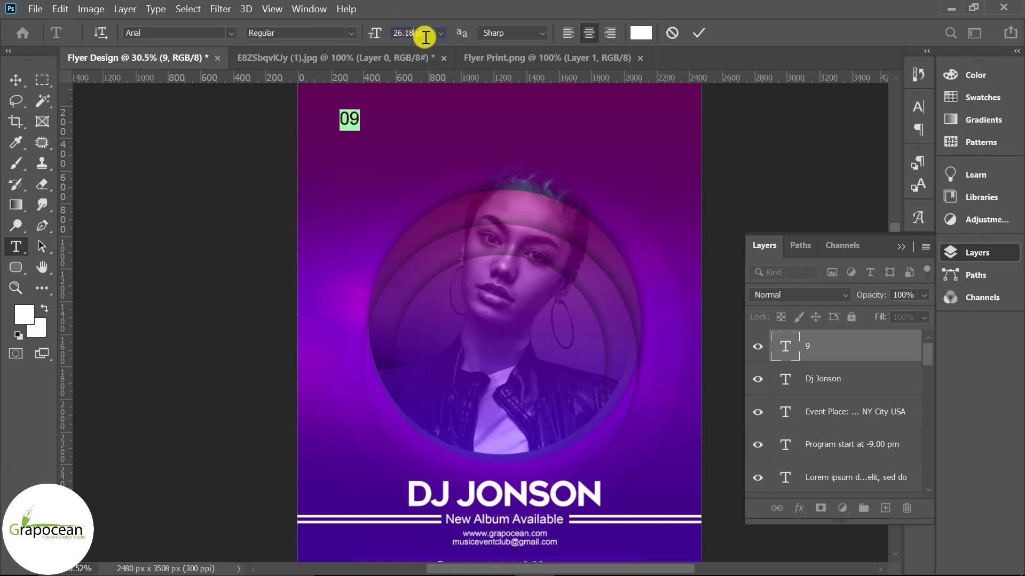
type("*1")
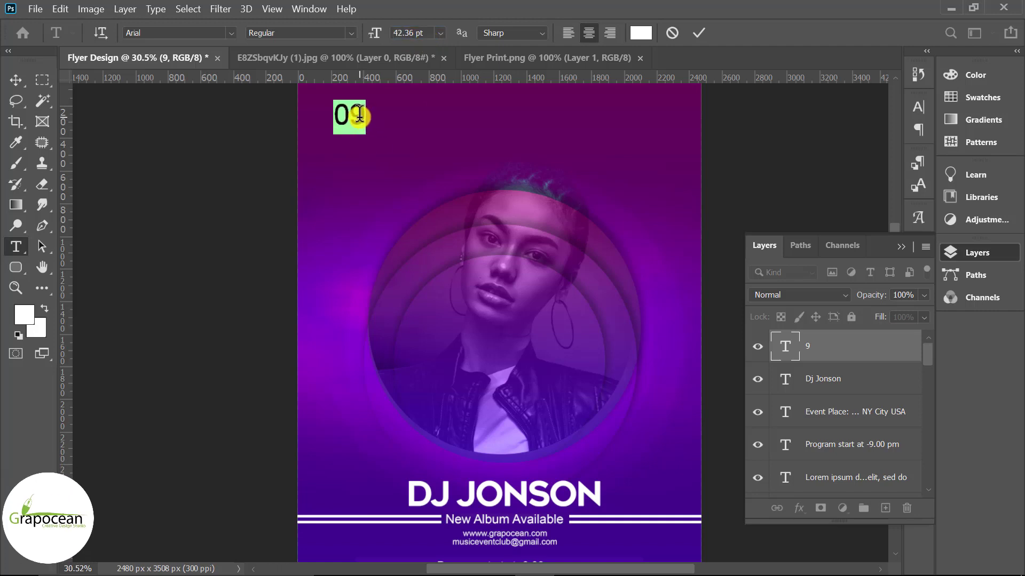
Set the 09 text's font to Arial Black
left_click(366, 116)
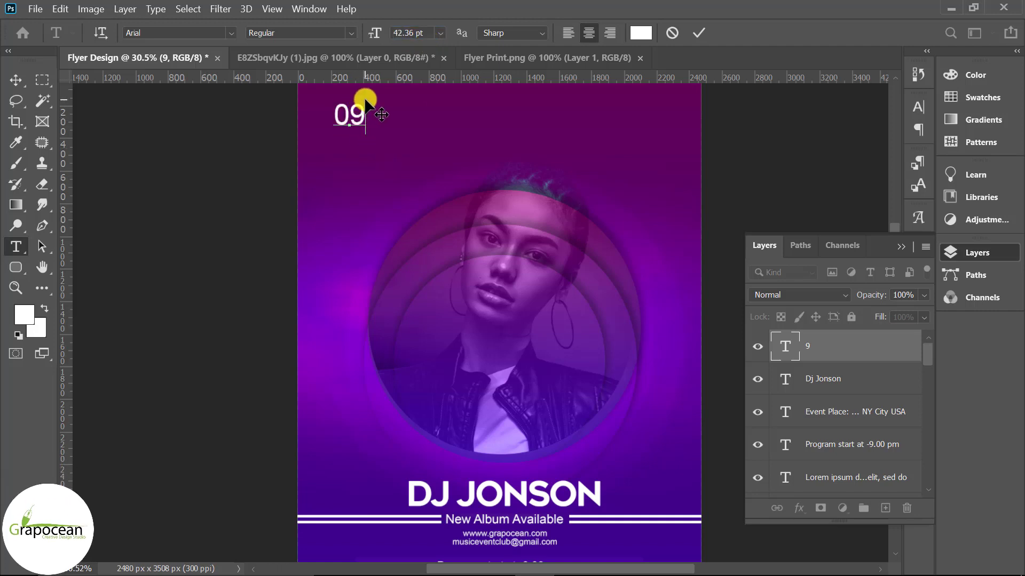
double_click(348, 111)
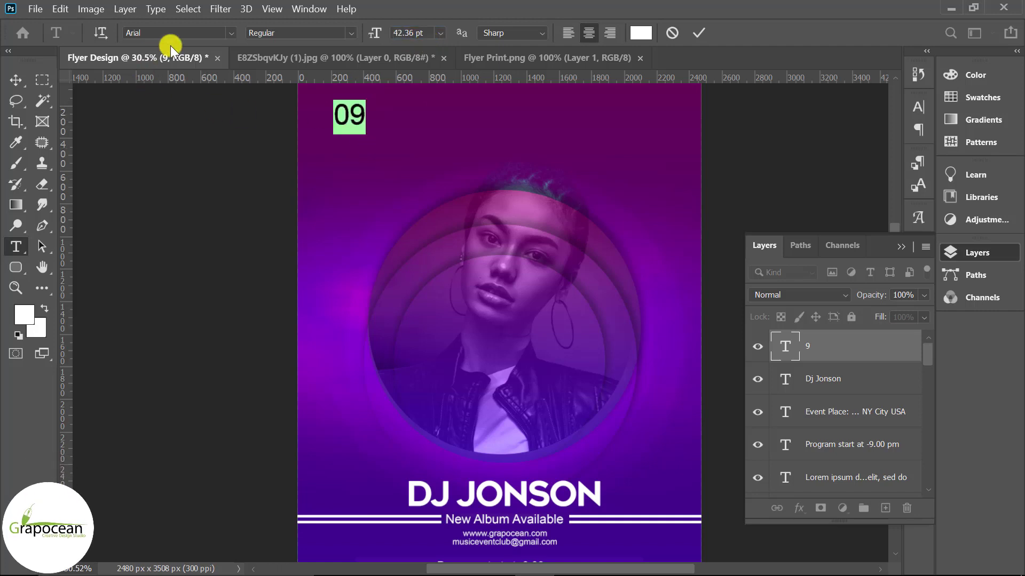
left_click(235, 33)
left_click(351, 30)
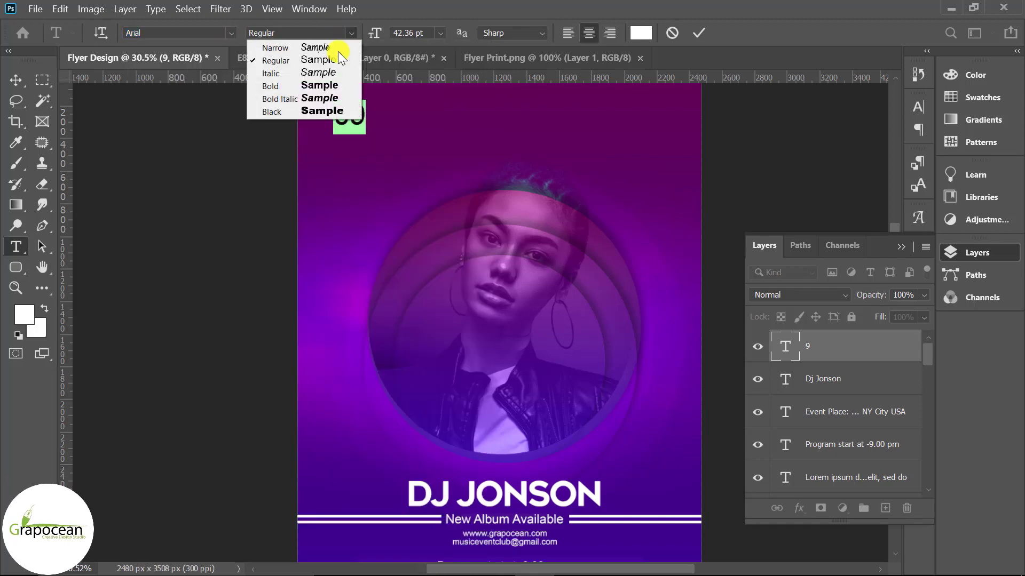
left_click(305, 111)
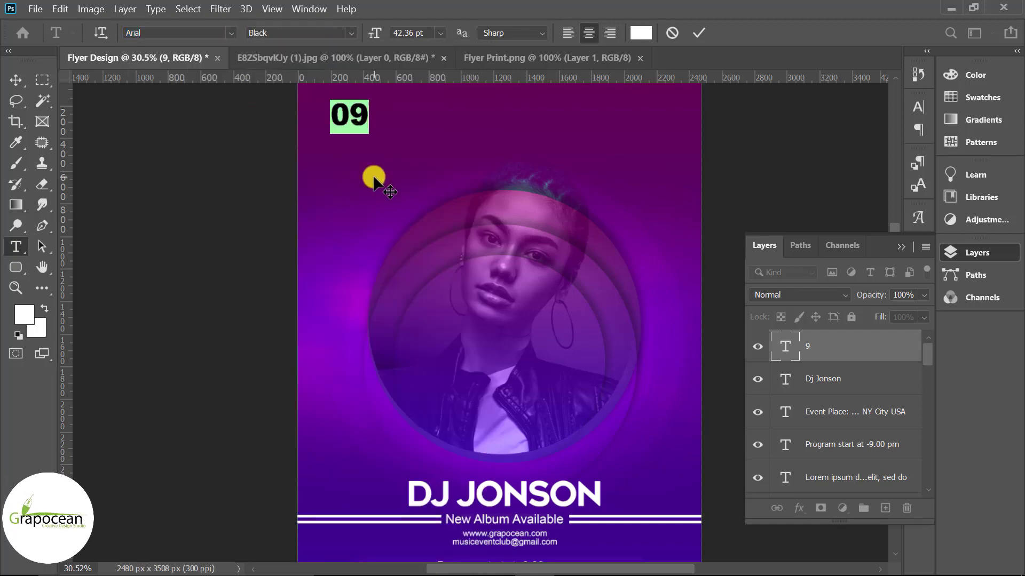
left_click(16, 80)
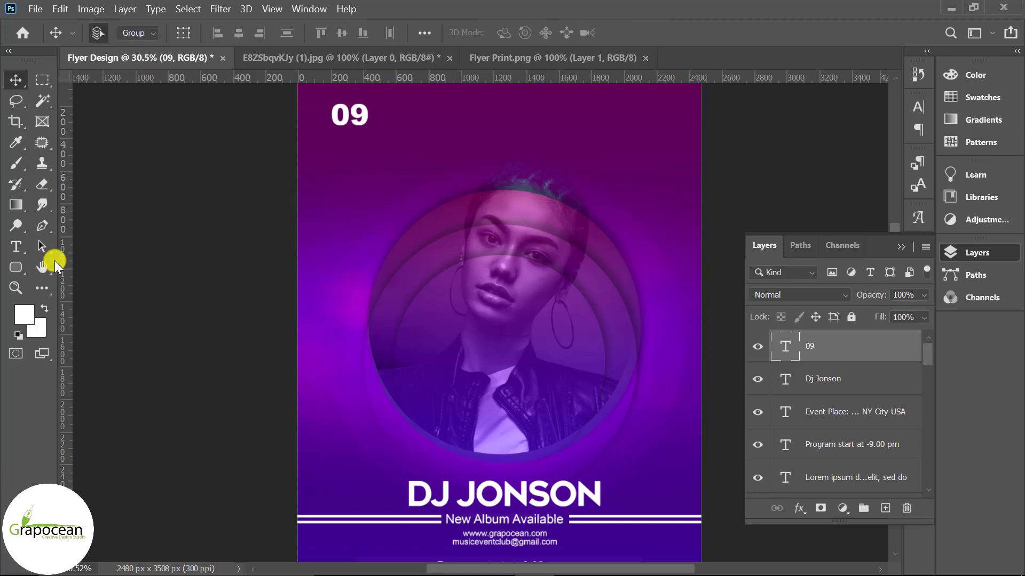
scroll(544, 515, "down", 2)
scroll(515, 515, "down", 1)
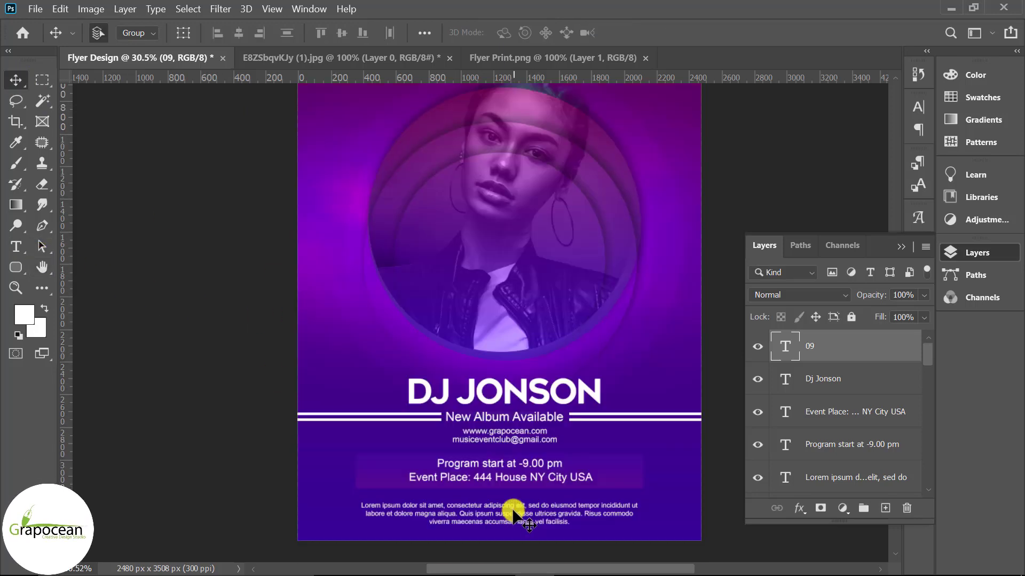
scroll(518, 443, "up", 1)
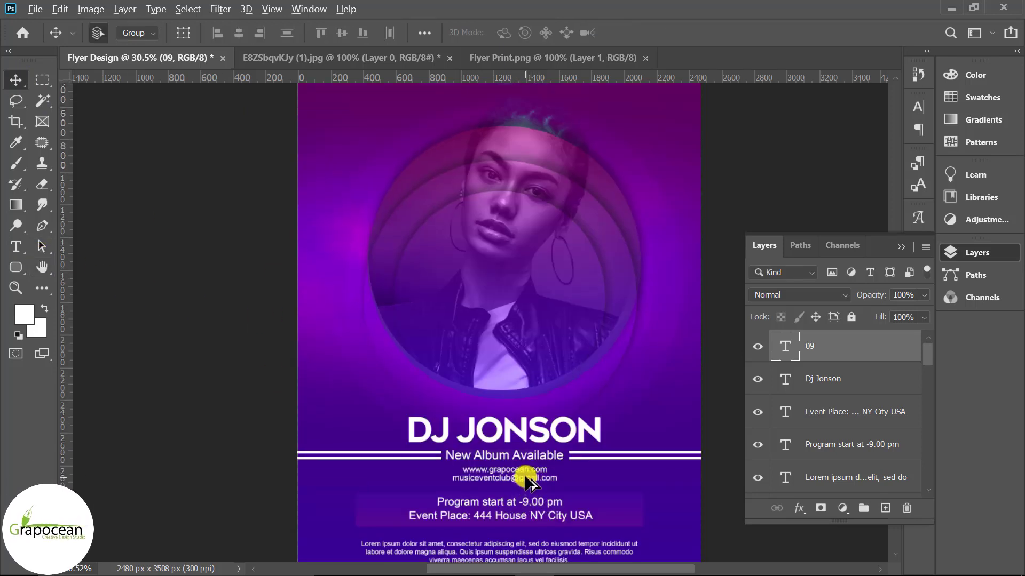
left_click_drag(520, 469, 400, 126)
scroll(400, 160, "up", 3)
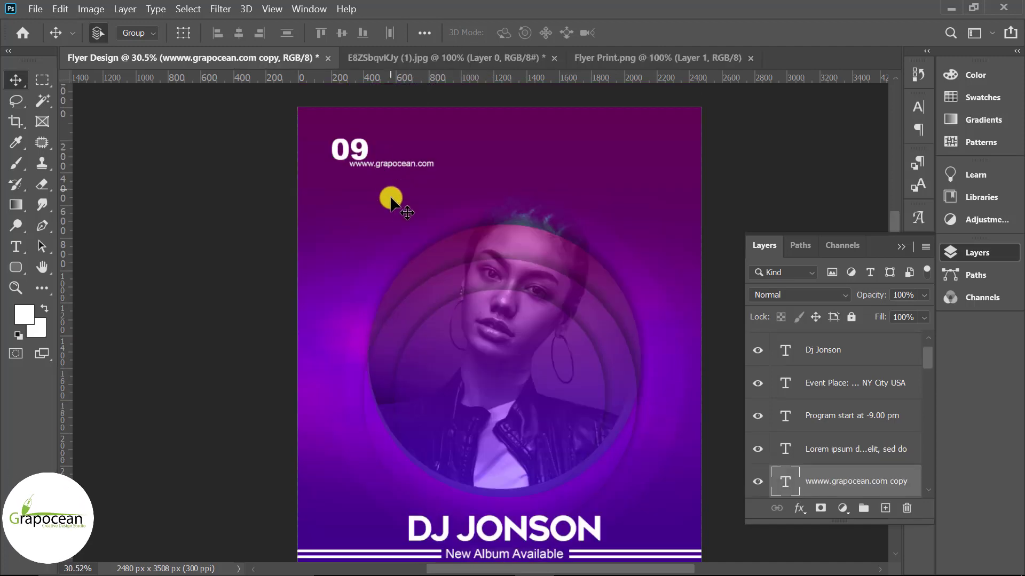
scroll(399, 195, "up", 1)
scroll(399, 195, "up", 1)
Position the copied web address at the flyer's top-right corner
mouse_move(396, 238)
left_mouse_down()
mouse_move(459, 203)
mouse_move(445, 197)
left_mouse_up()
scroll(409, 231, "down", 3)
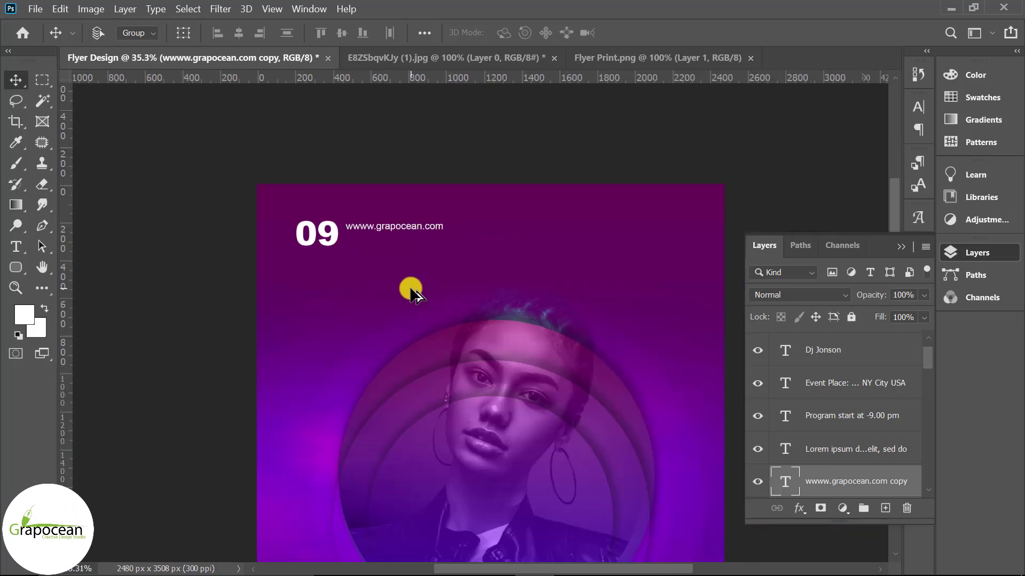
scroll(412, 290, "down", 1)
left_click_drag(423, 126, 598, 119)
key("ctrl+z")
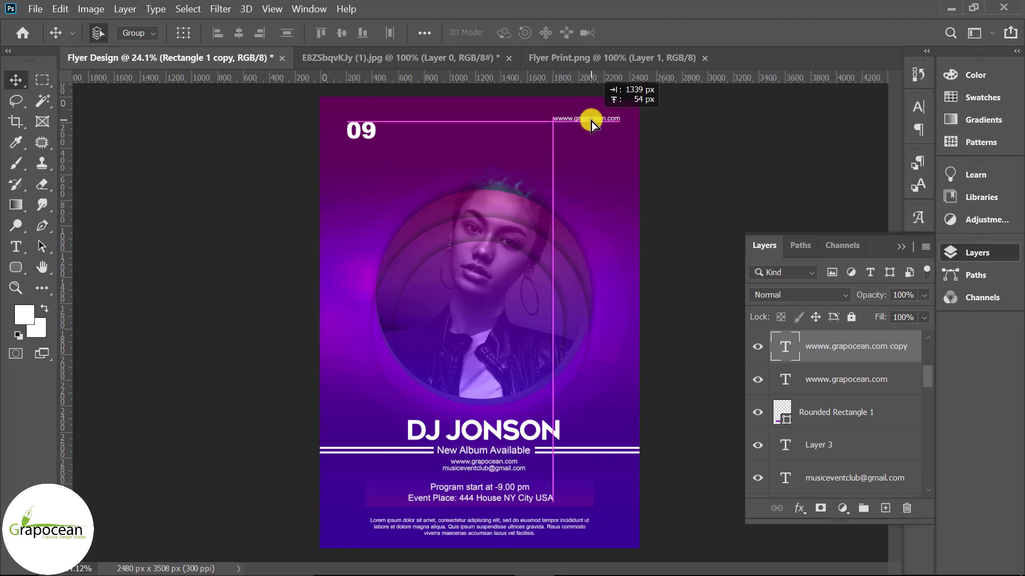
left_click_drag(598, 117, 591, 121)
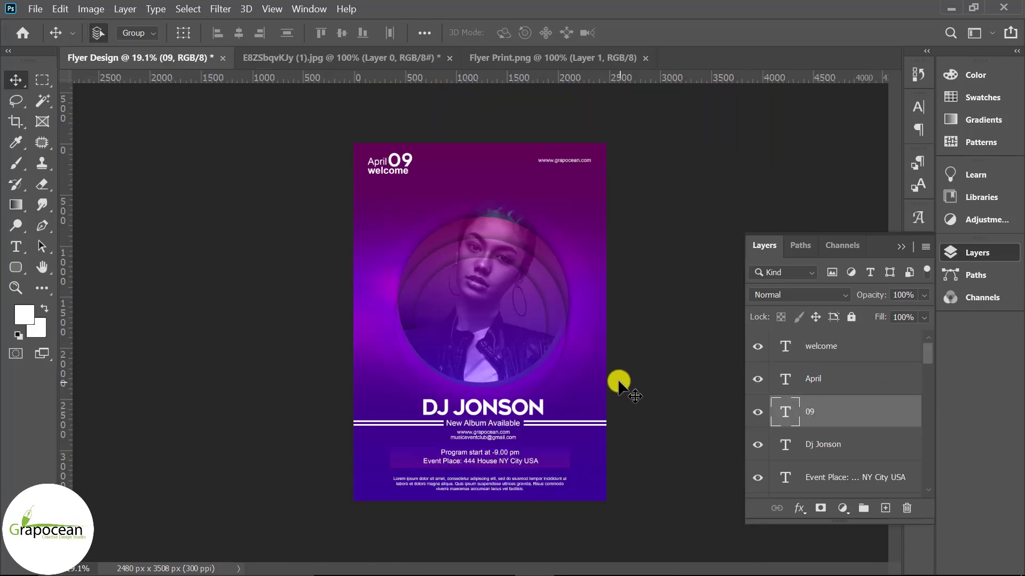
Draw a white horizontal line across the upper flyer
key("ctrl+plus")
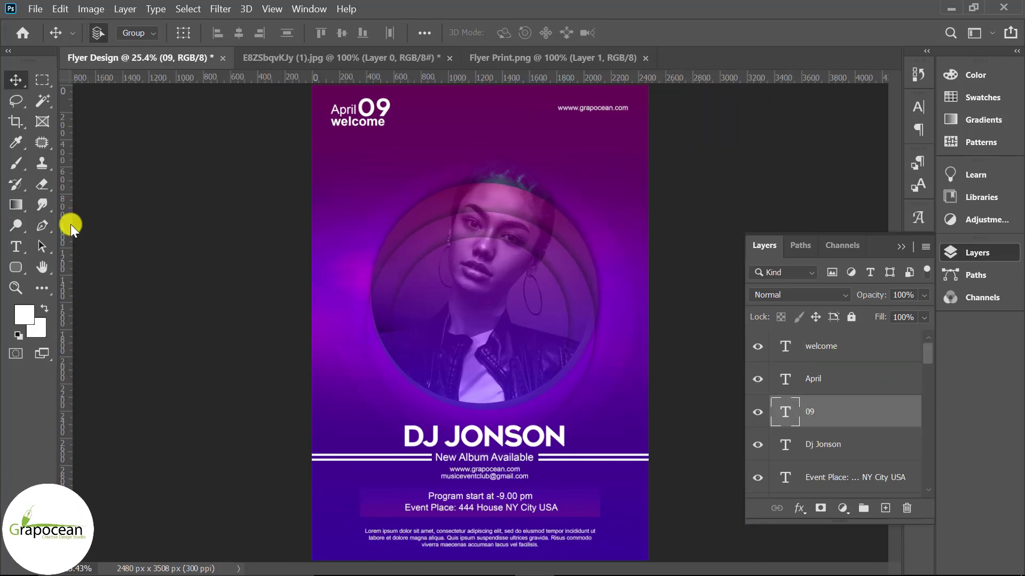
right_click(16, 273)
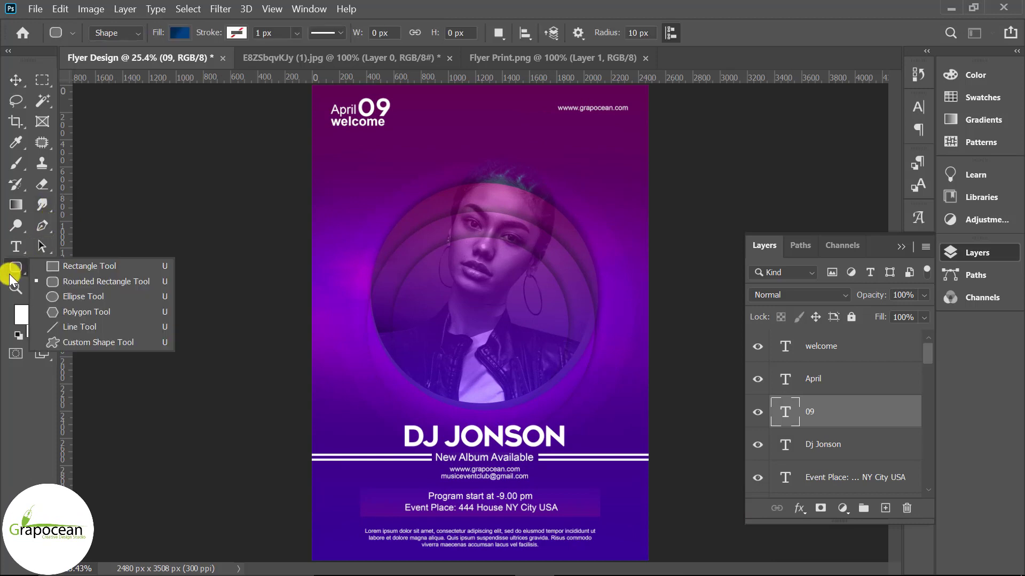
left_click(91, 327)
left_click_drag(281, 239, 693, 273)
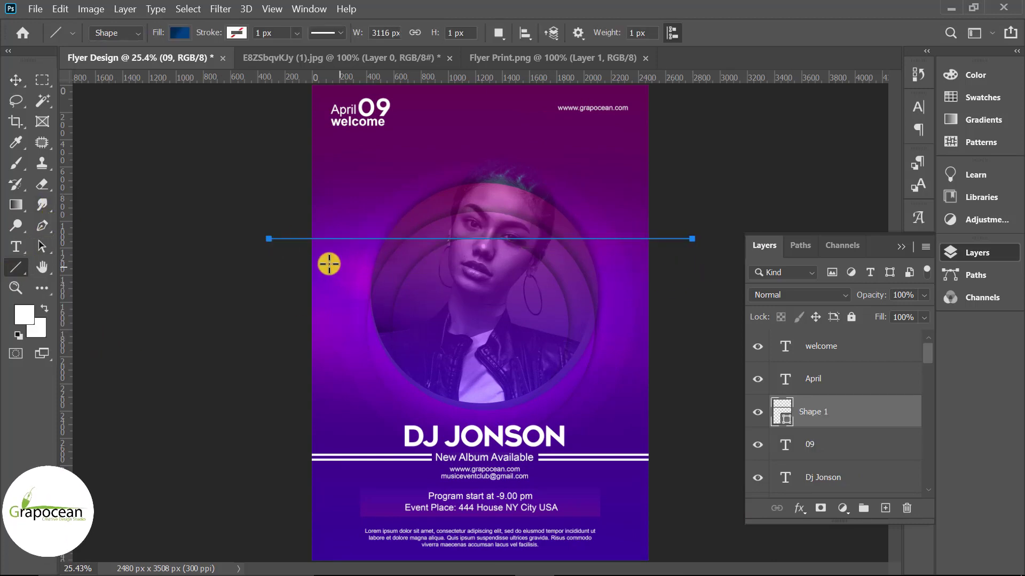
left_click(235, 33)
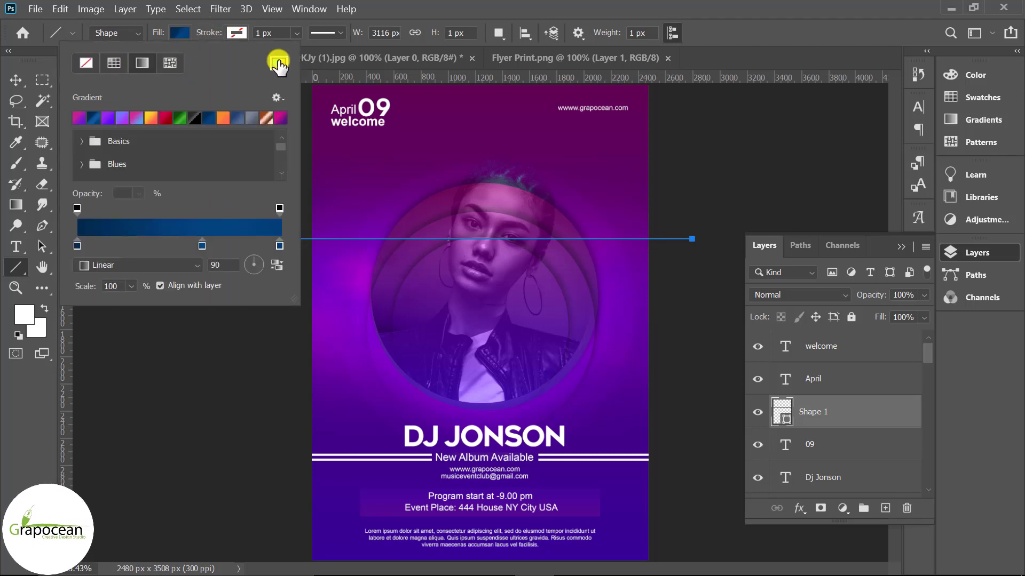
left_click(278, 63)
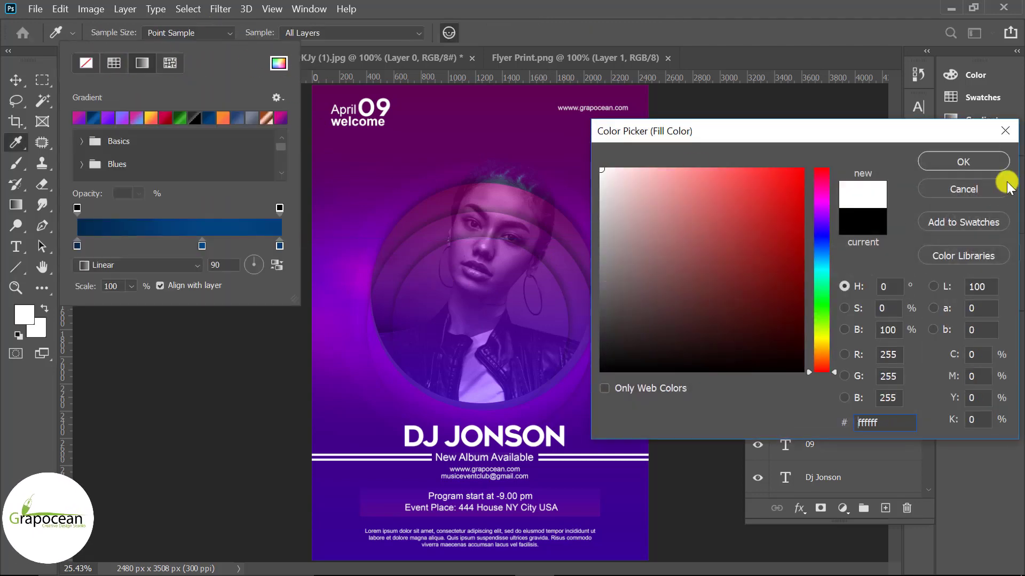
left_click(986, 162)
left_click(16, 79)
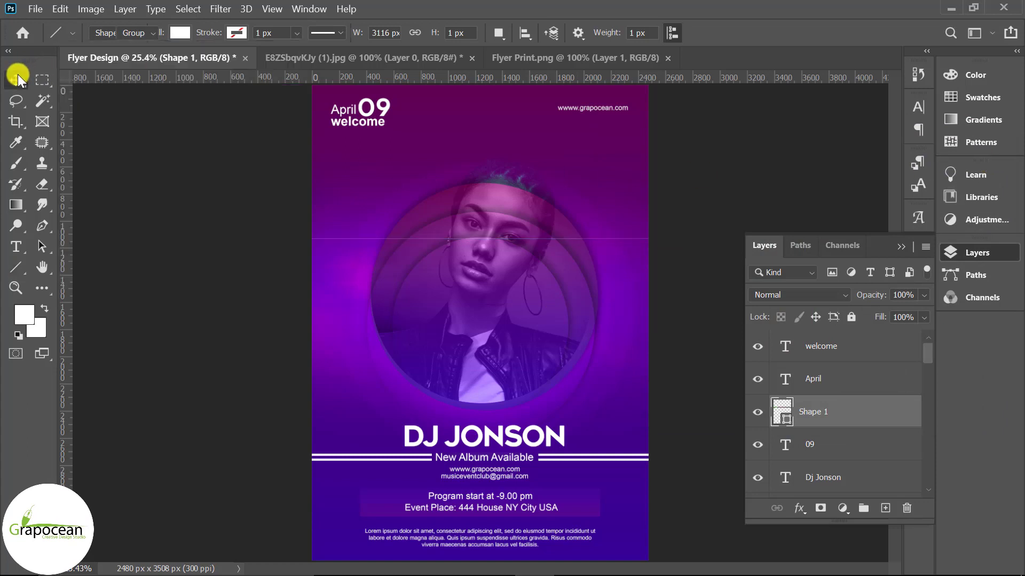
Draw a second horizontal line slightly lower on a new layer and fill it white
left_click(890, 505)
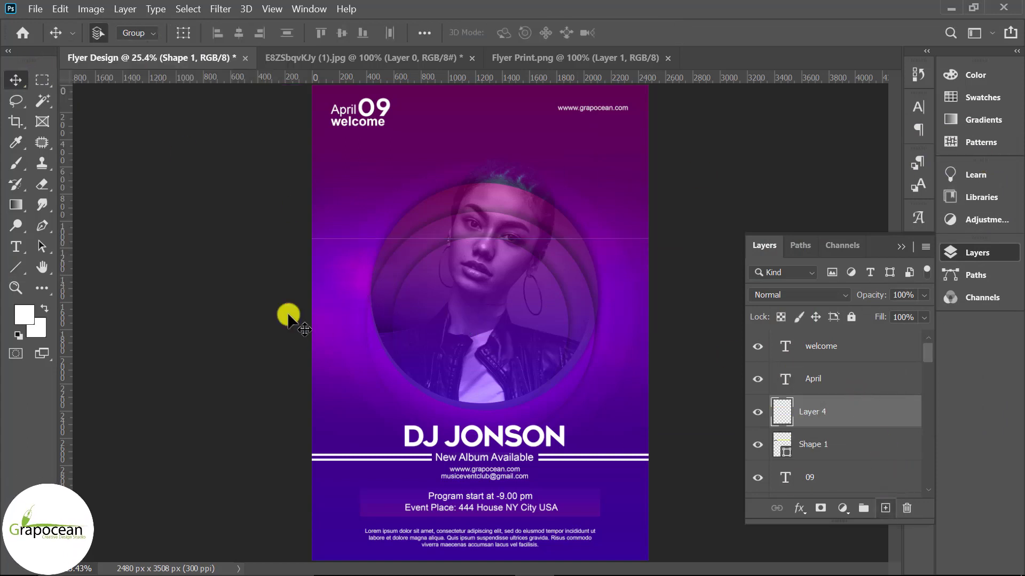
left_click(20, 265)
left_click_drag(299, 256, 677, 290)
left_click(15, 79)
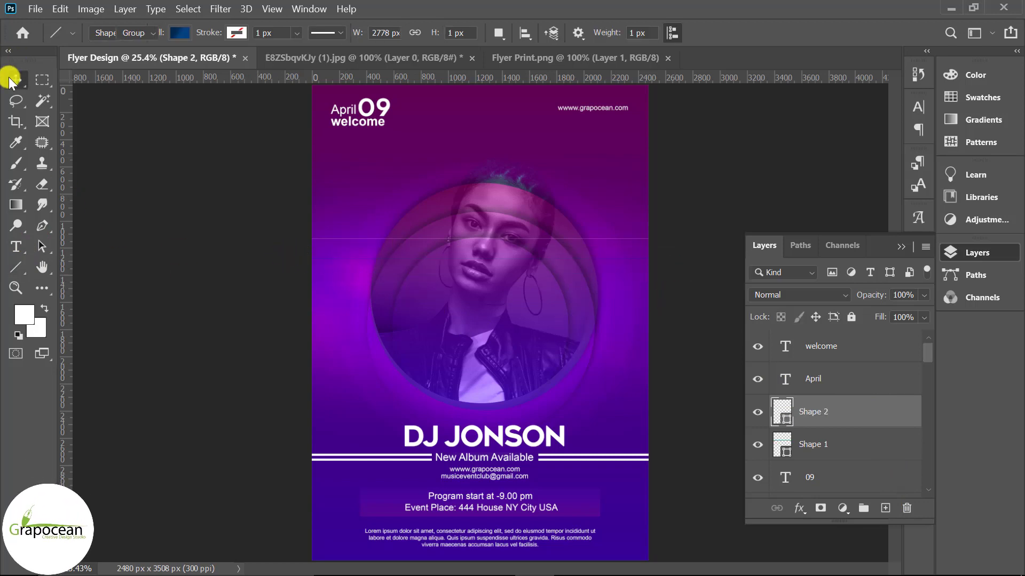
left_click(17, 270)
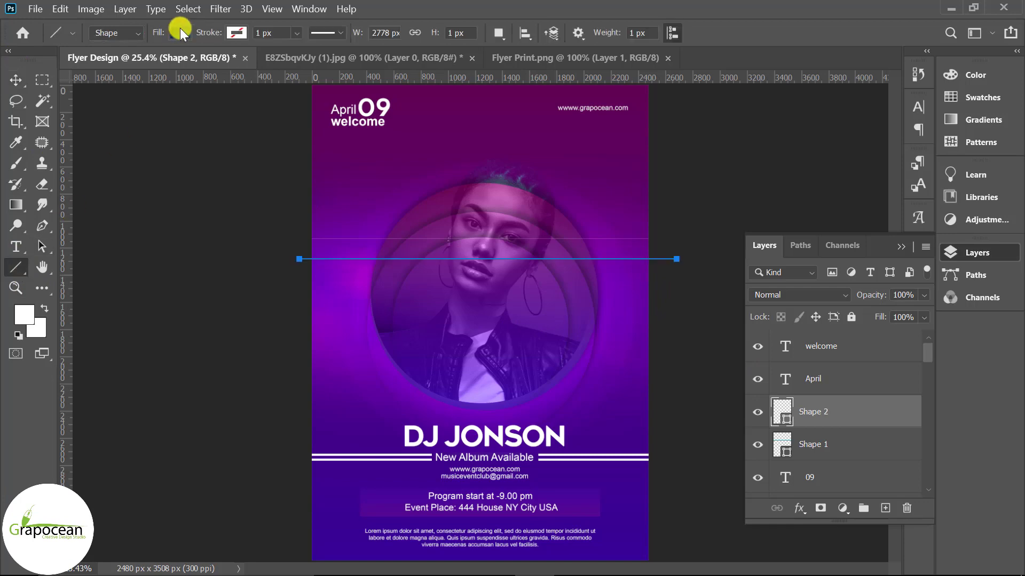
left_click(181, 32)
left_click(277, 63)
left_click(560, 110)
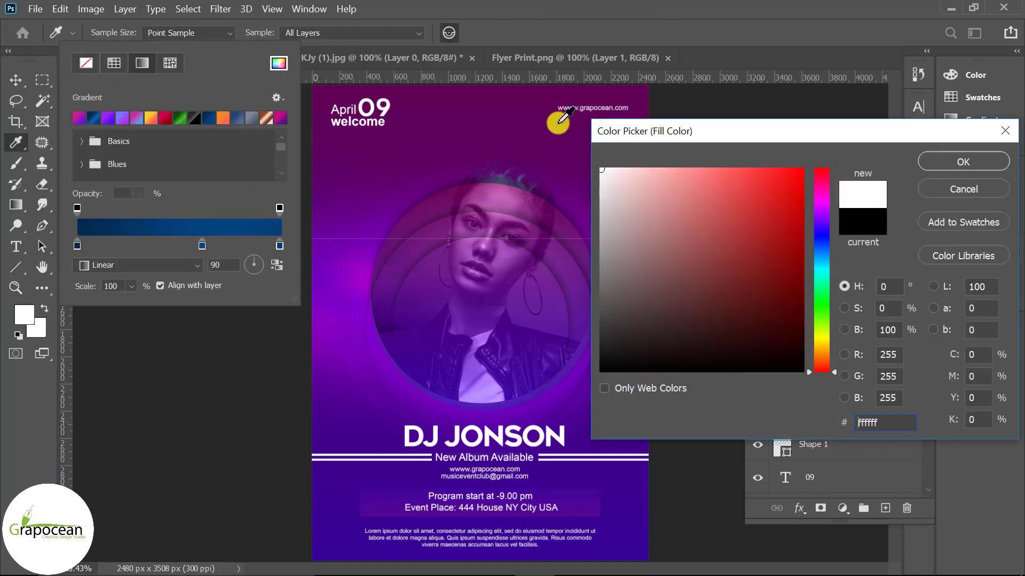
left_click(963, 163)
left_click(15, 80)
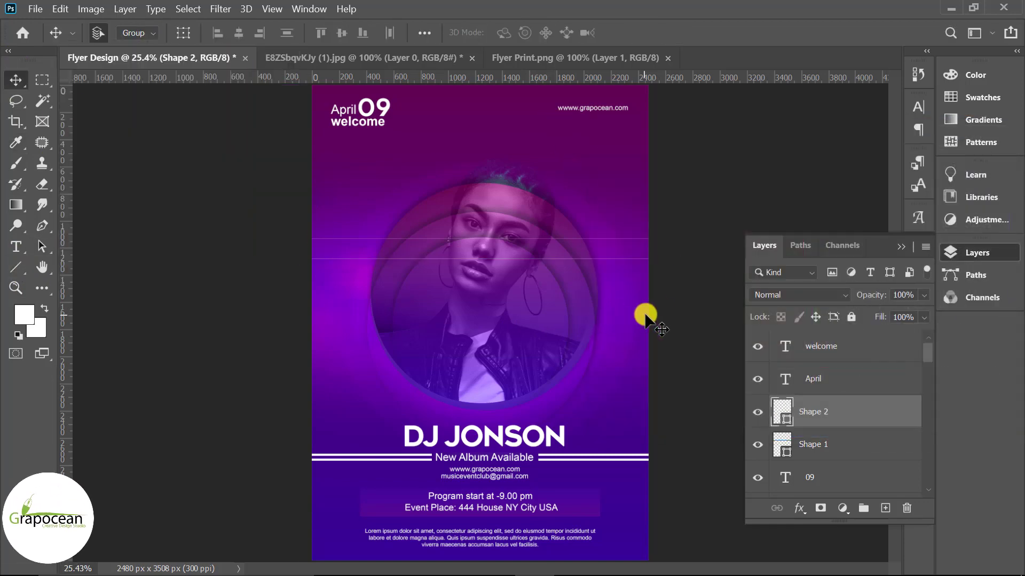
Repeatedly duplicate the white line downward to stack stripes across the portrait
key("alt+shift+Down")
key("alt+shift+Down")
key("alt+shift+Down")
key("alt+shift+Down")
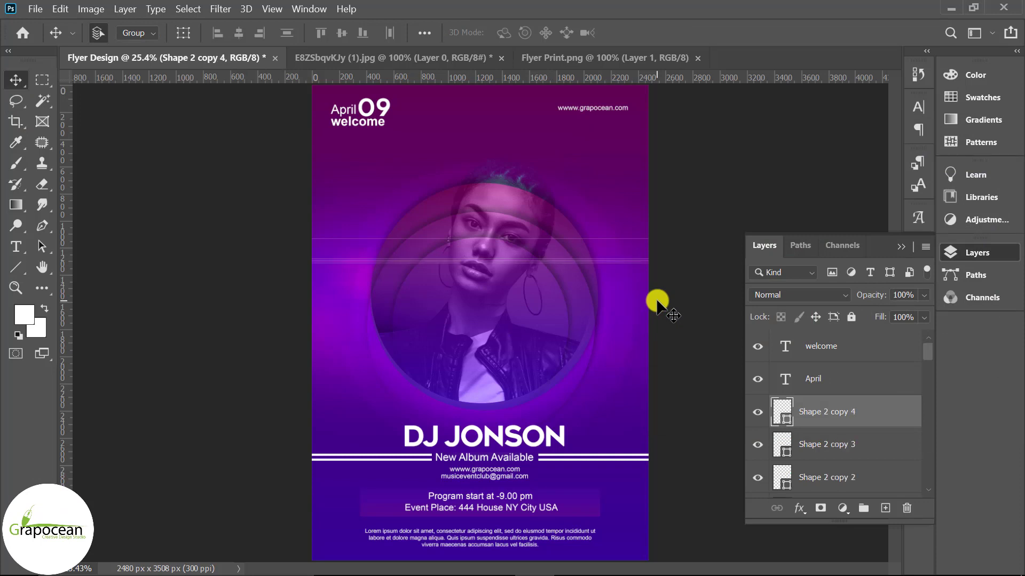
key("alt+shift+Down")
key("alt+shift+Down")
key("alt+shift+Down")
key("alt+shift+Down")
key("alt+shift+Down")
key("alt+shift+Down")
key("alt+shift+Down")
key("alt+shift+Down")
key("alt+shift+Down")
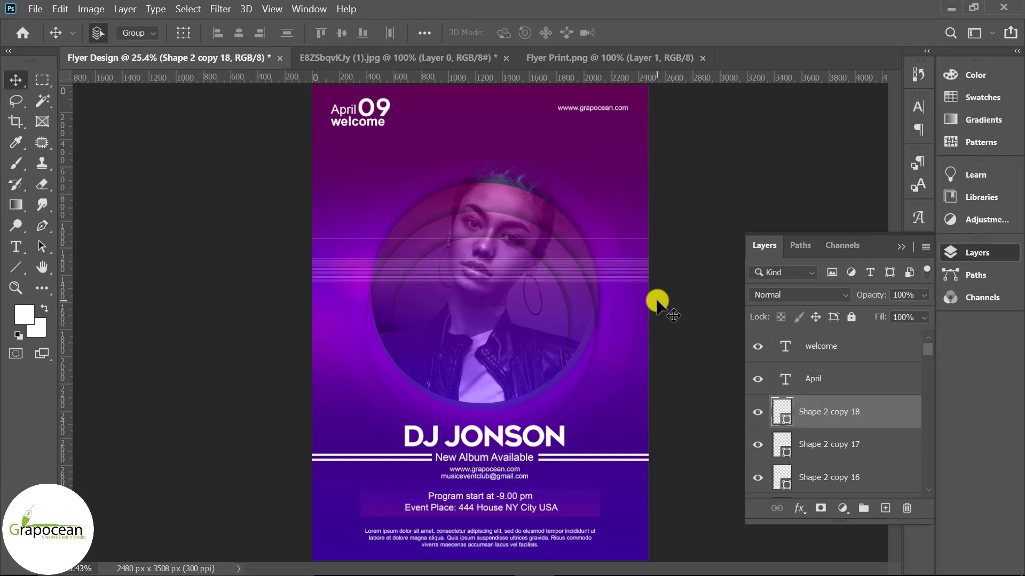
key("alt+shift+Down")
key("alt+shift+Down")
key("alt+shift+Down")
key("alt+shift+Down")
key("alt+shift+Down")
key("alt+shift+Down")
key("alt+shift+Down")
key("alt+shift+Down")
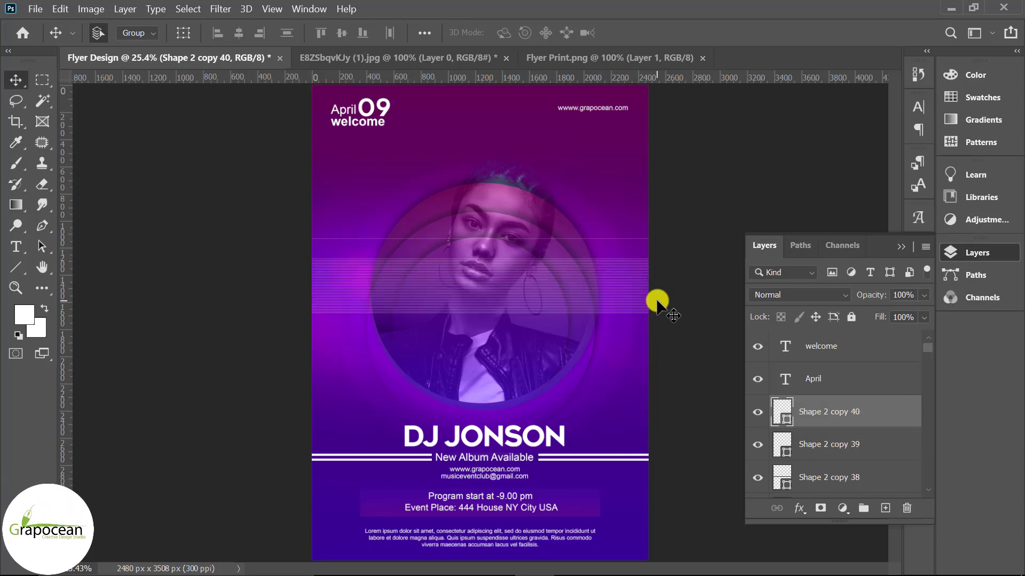
key("alt+shift+Down")
key("alt+shift+Down")
key("alt+shift+Down")
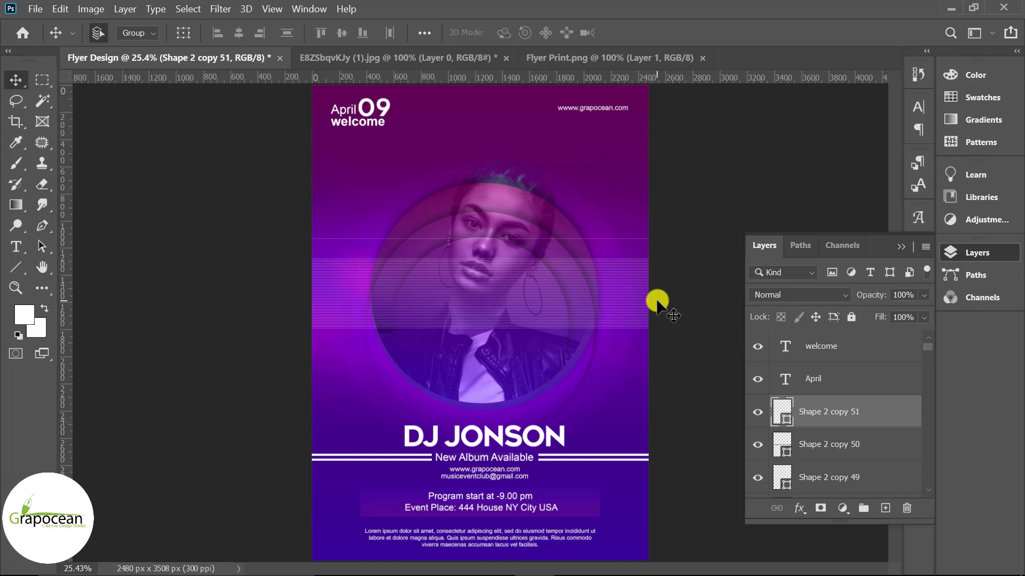
key("alt+shift+Down")
key("alt+shift+Down")
key("alt+shift+Down")
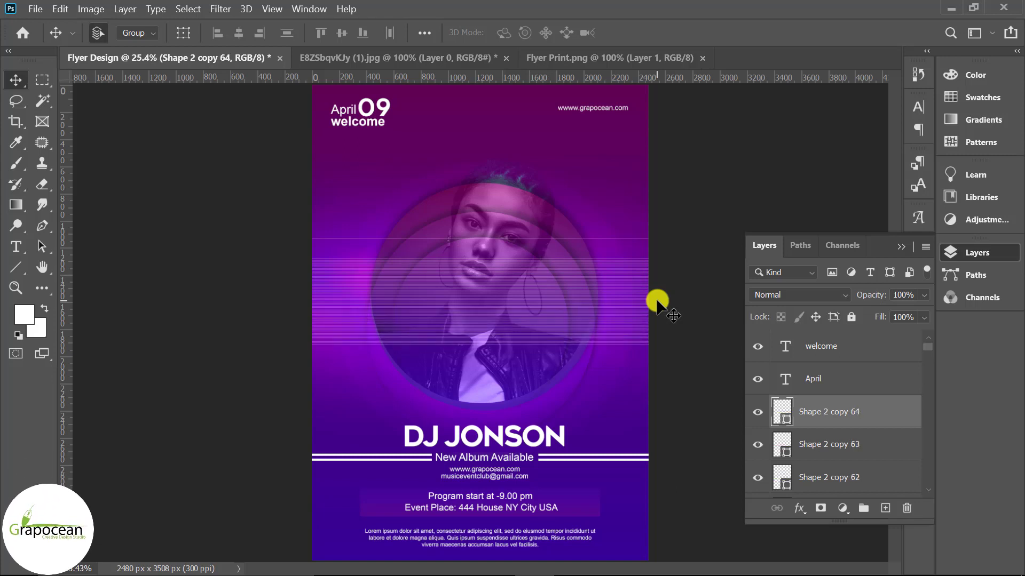
key("alt+shift+Down")
key("alt+shift+Down")
key("alt+shift+Down")
key("alt+shift+Down")
key("alt+shift+Down")
key("alt+shift+Down")
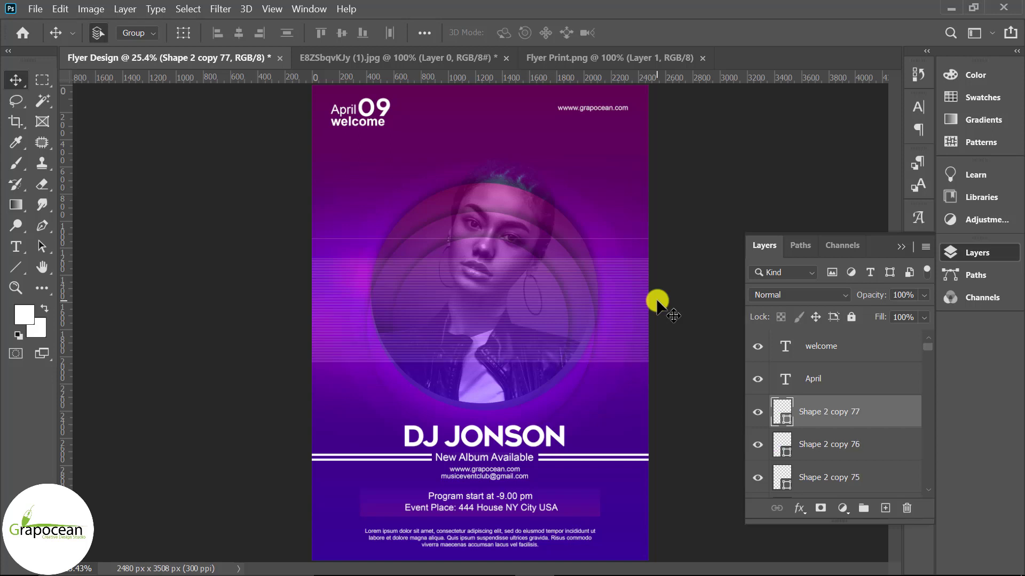
key("alt+shift+Down")
key("alt+shift+Down")
key("alt+shift+Down")
key("alt+shift+Down")
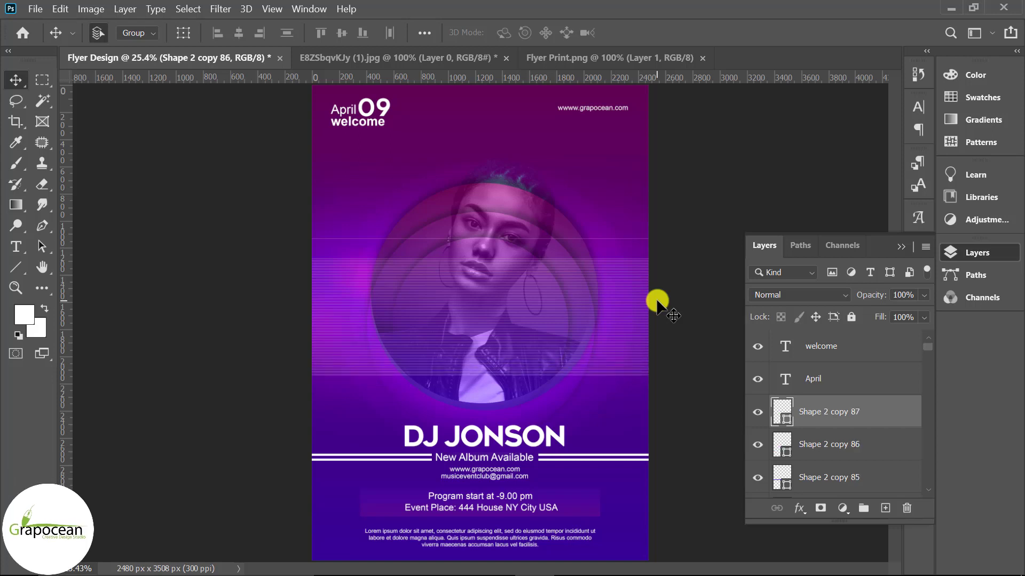
key("alt+shift+Down")
key("alt+shift+Down")
key("alt+shift+Down")
key("alt+shift+Down")
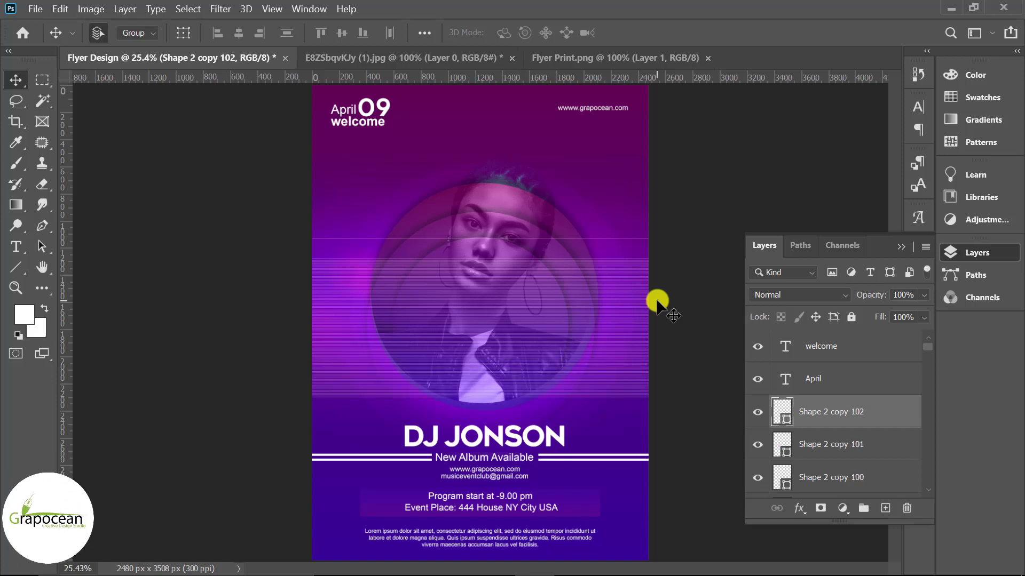
key("alt+shift+Down")
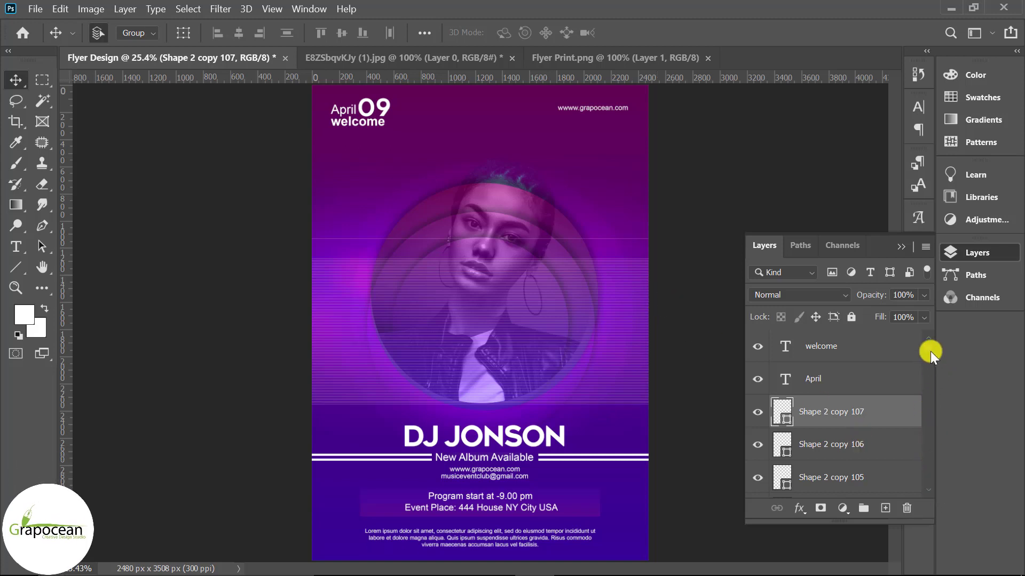
left_click_drag(930, 348, 938, 450)
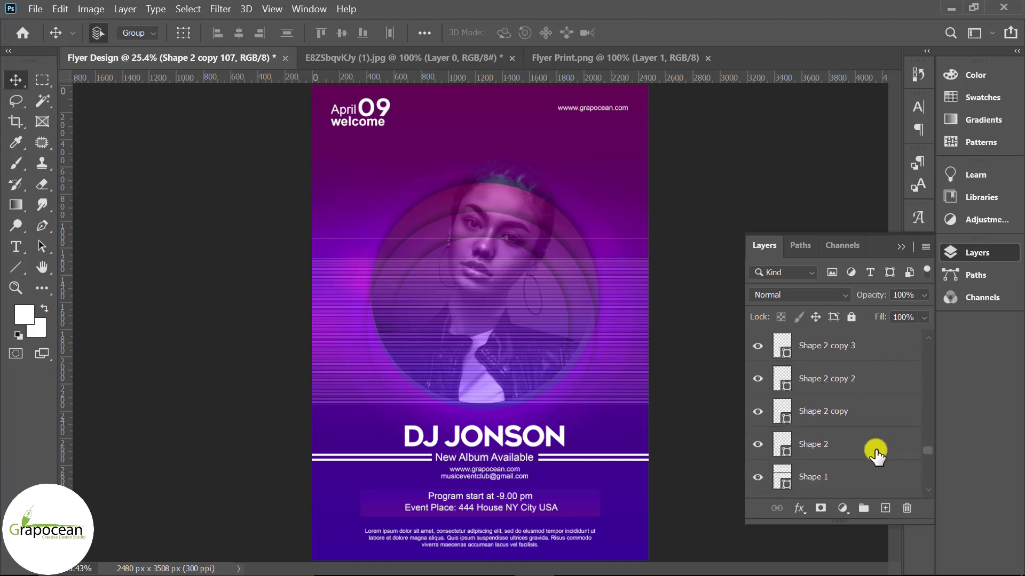
Convert all the Shape 2 copy stripe layers into one smart object
left_click(867, 451, "shift")
right_click(863, 451)
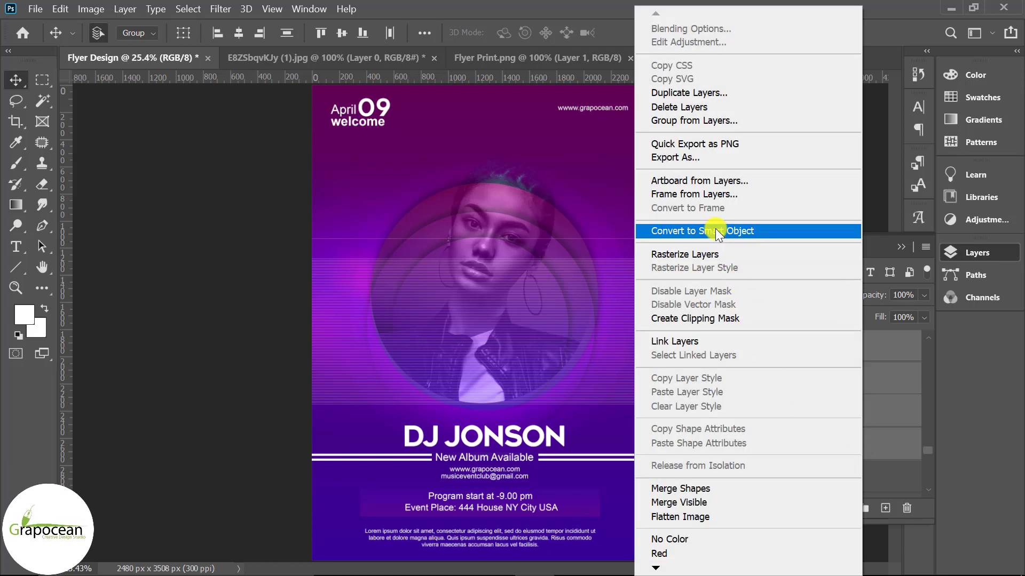
left_click(715, 231)
scroll(477, 322, "down", 2)
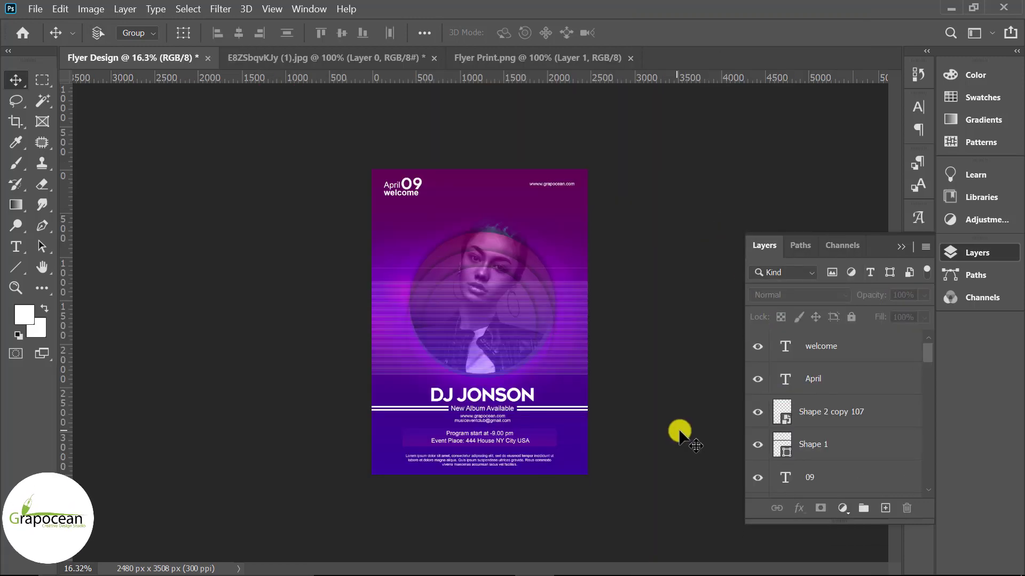
scroll(588, 372, "up", 5)
scroll(587, 371, "down", 5)
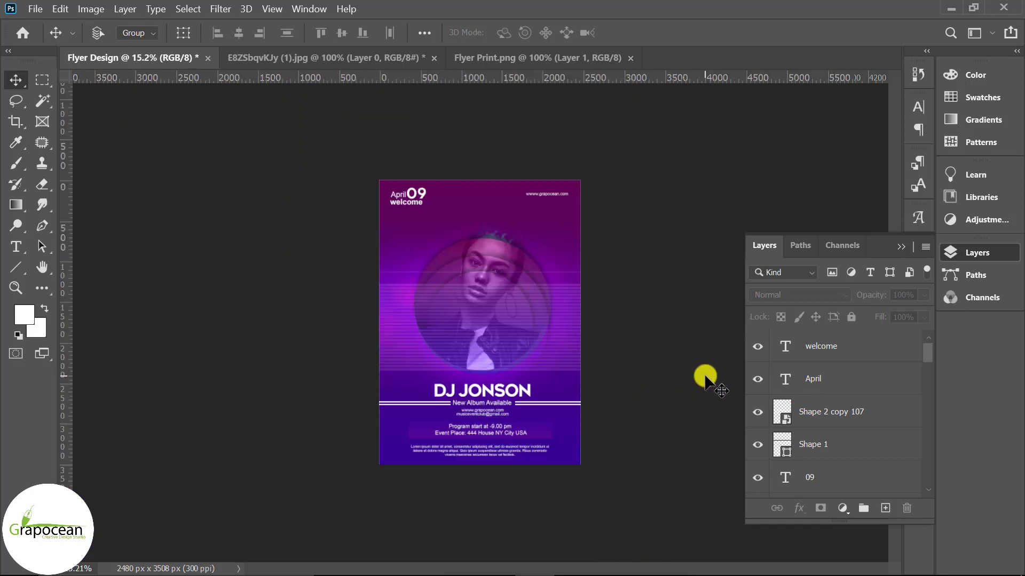
scroll(585, 337, "down", 1)
scroll(561, 347, "up", 2)
scroll(674, 380, "up", 4)
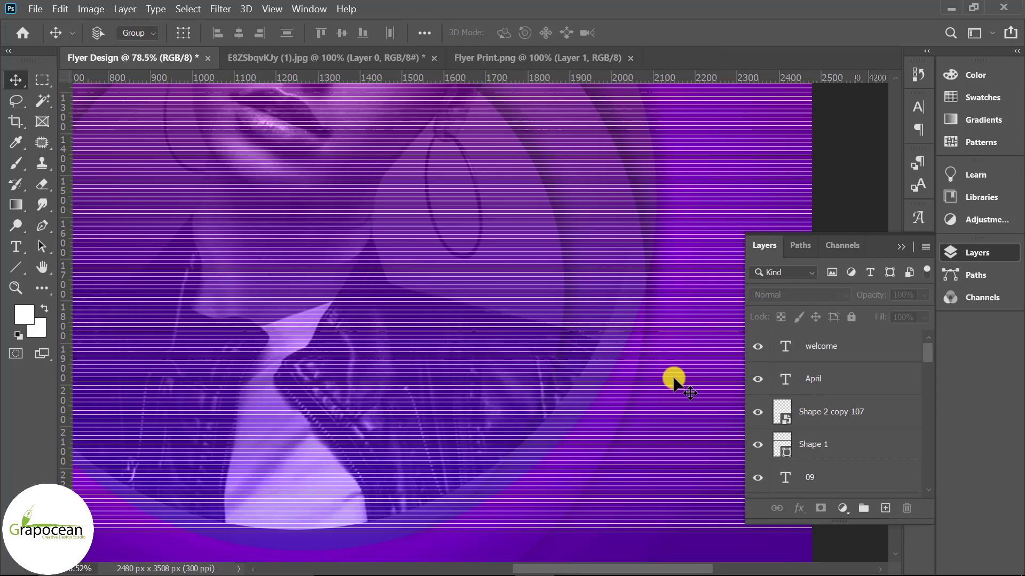
scroll(674, 380, "up", 3)
scroll(642, 366, "up", 1)
left_click(622, 355)
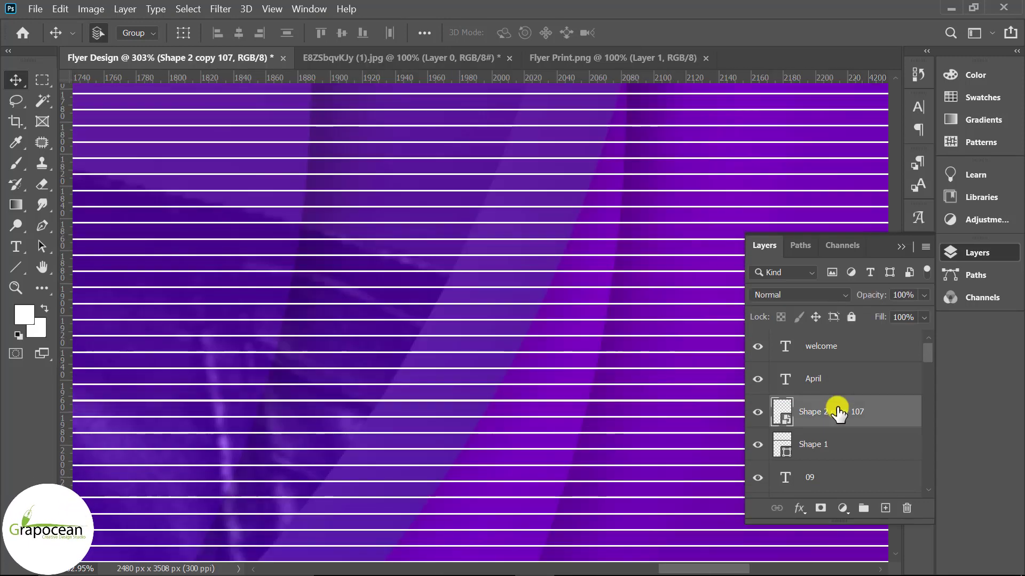
Wrap the stripes layer as a smart object and set its blend mode to Soft Light
left_click(805, 299)
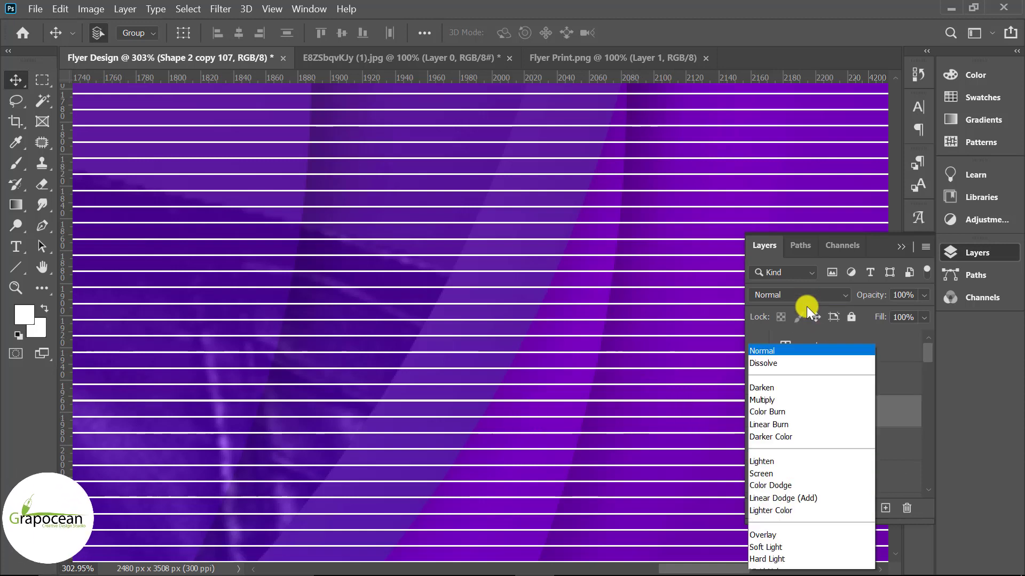
left_click(902, 406)
right_click(898, 415)
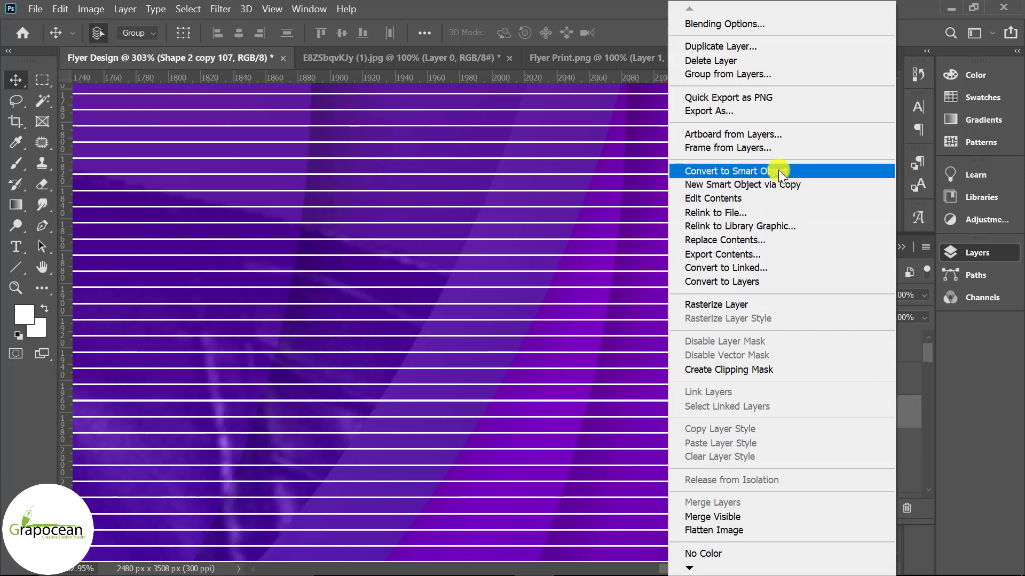
left_click(778, 169)
left_click(803, 296)
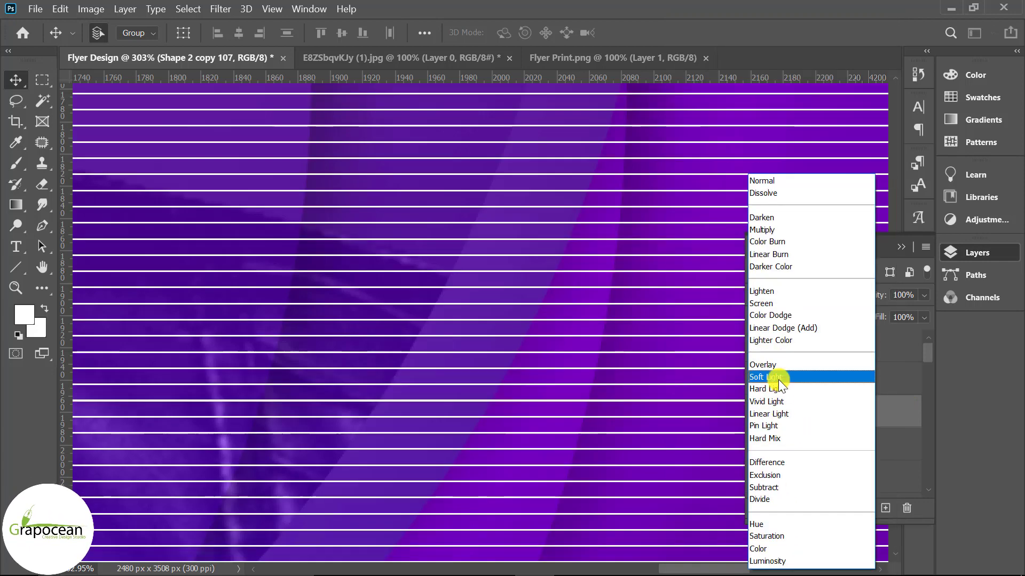
left_click(779, 379)
key("ctrl+0")
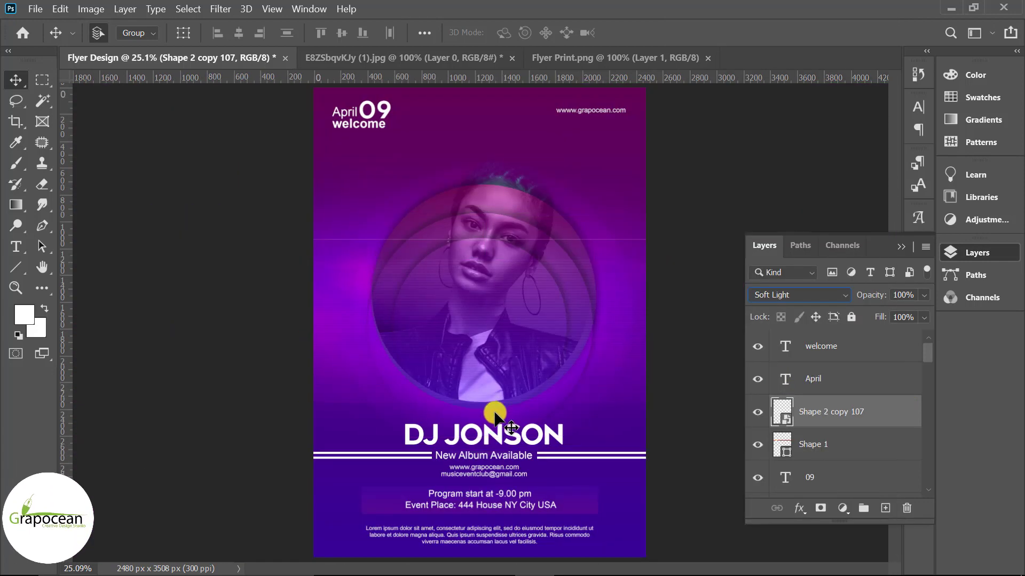
right_click(22, 263)
Add a new layer above welcome and type a small + sign near the top right
left_click(85, 281)
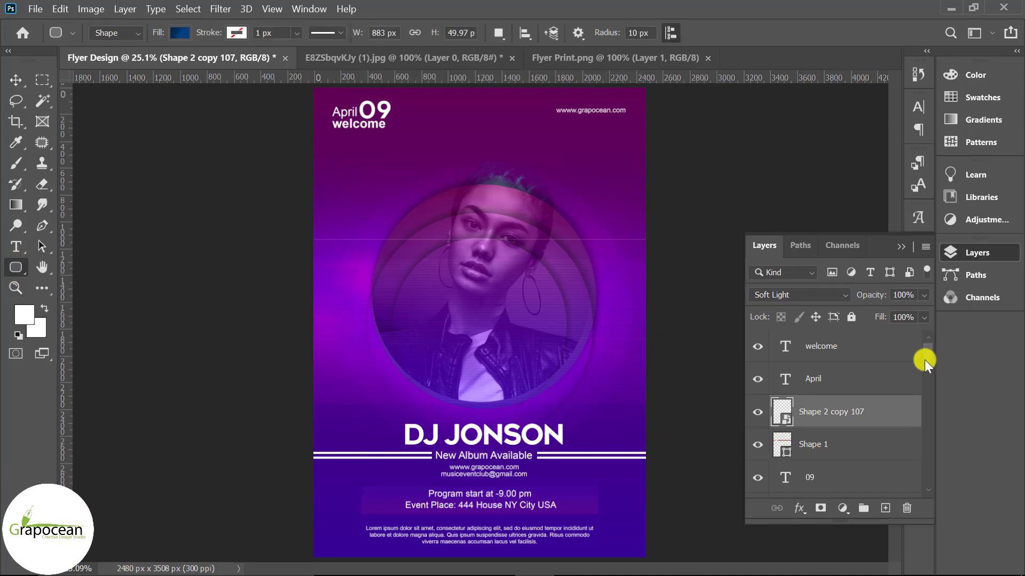
left_click(876, 346)
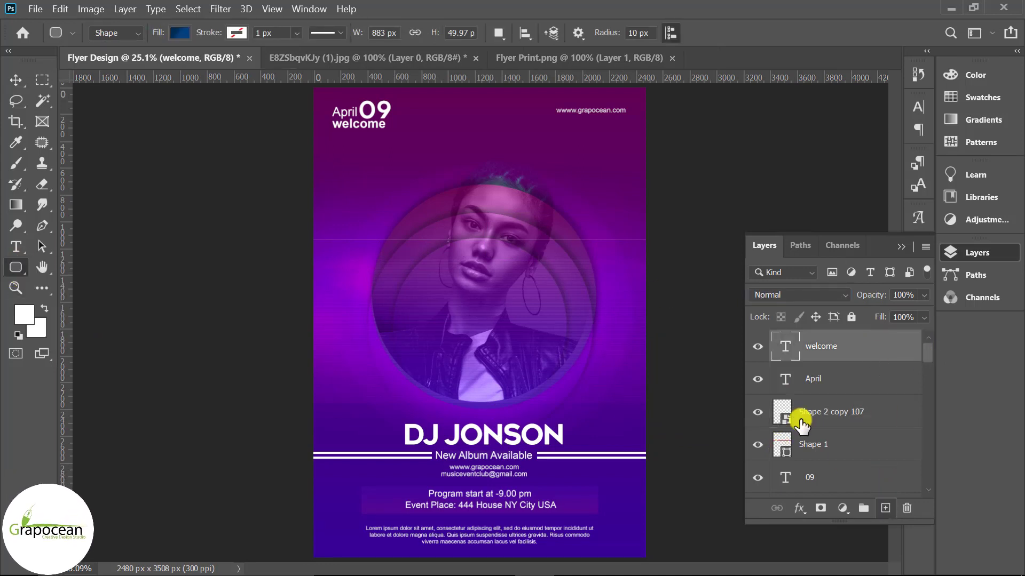
key("ctrl+shift+alt+n")
scroll(587, 127, "up", 1, "alt")
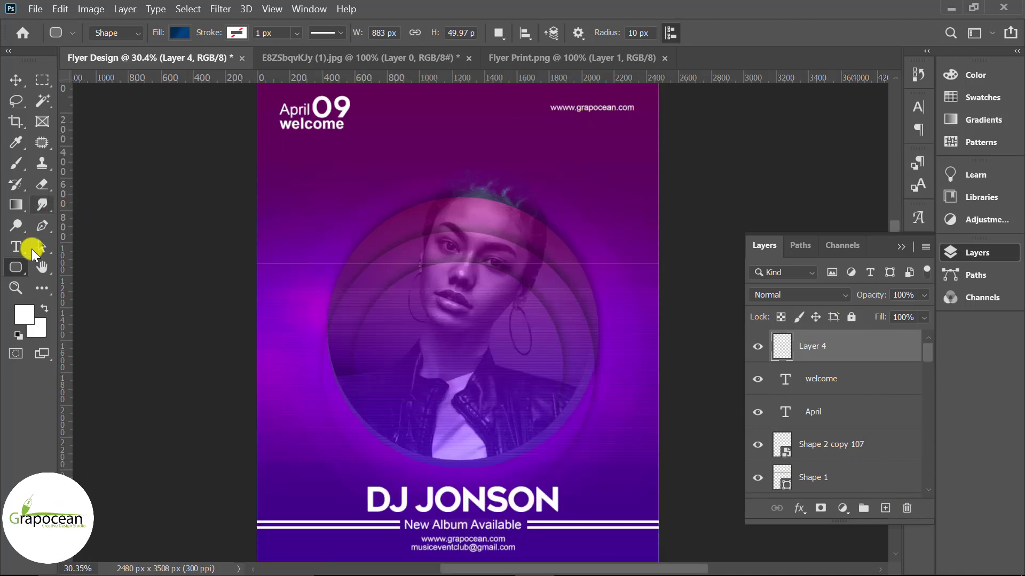
left_click(15, 247)
left_click(573, 172)
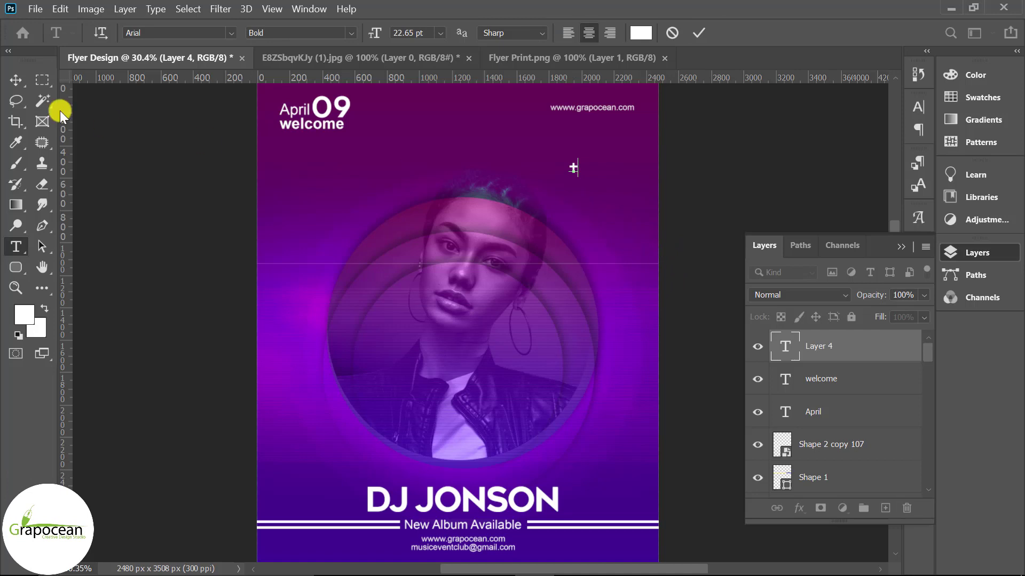
left_click(10, 84)
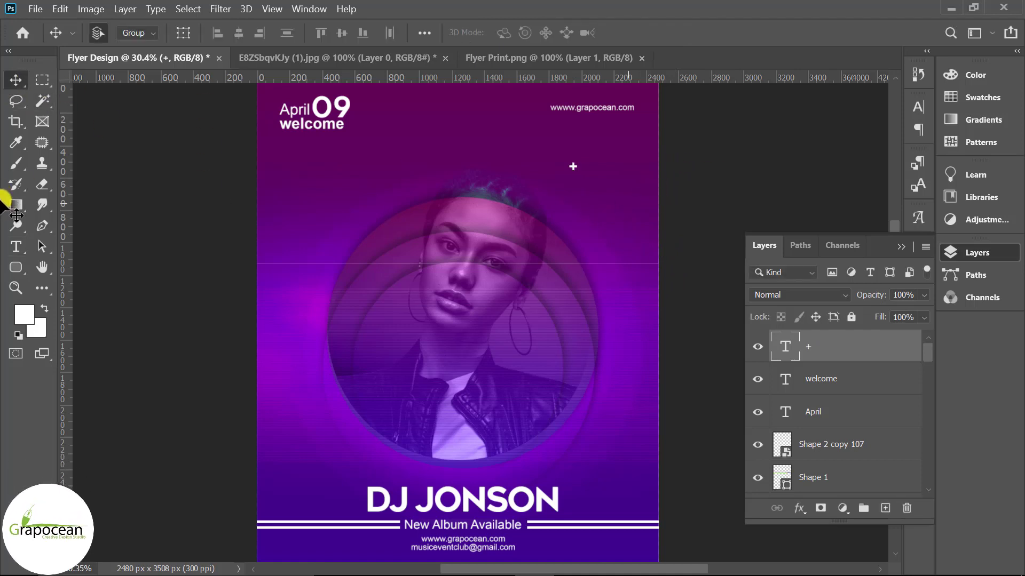
Draw a no-fill outlined triangle at the photo circle's right edge
right_click(15, 269)
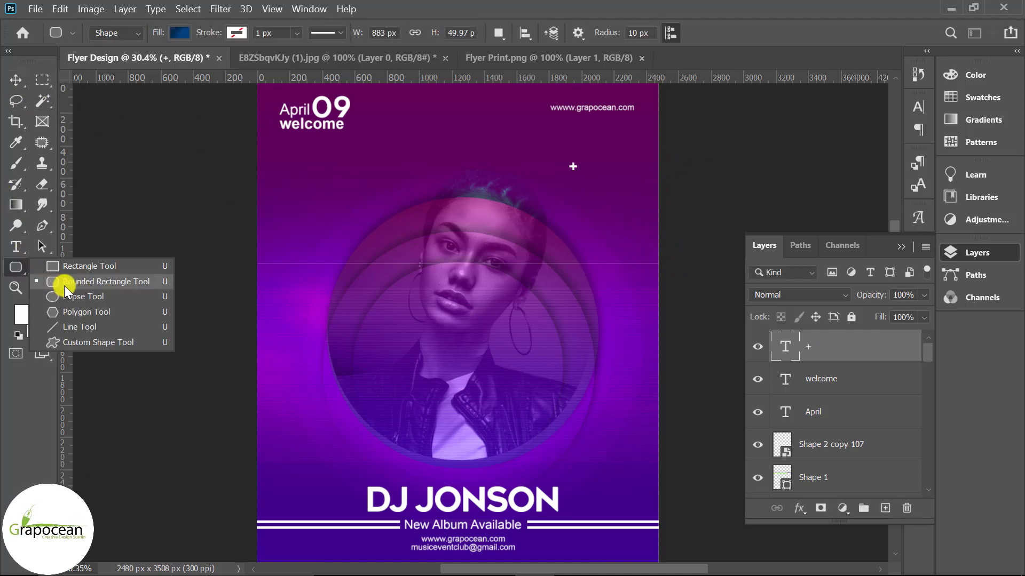
left_click(84, 308)
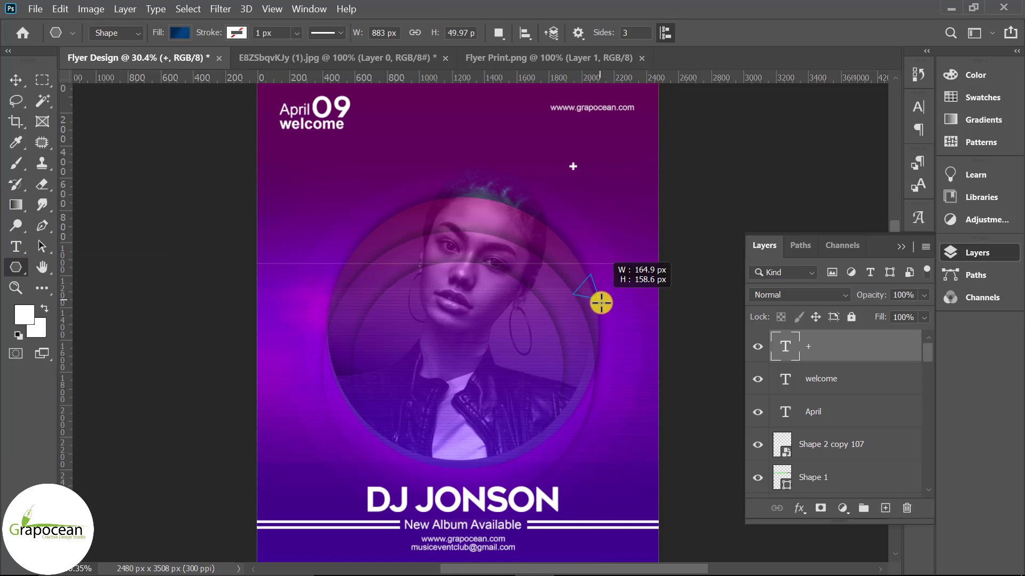
left_click_drag(601, 302, 601, 303)
left_click(179, 33)
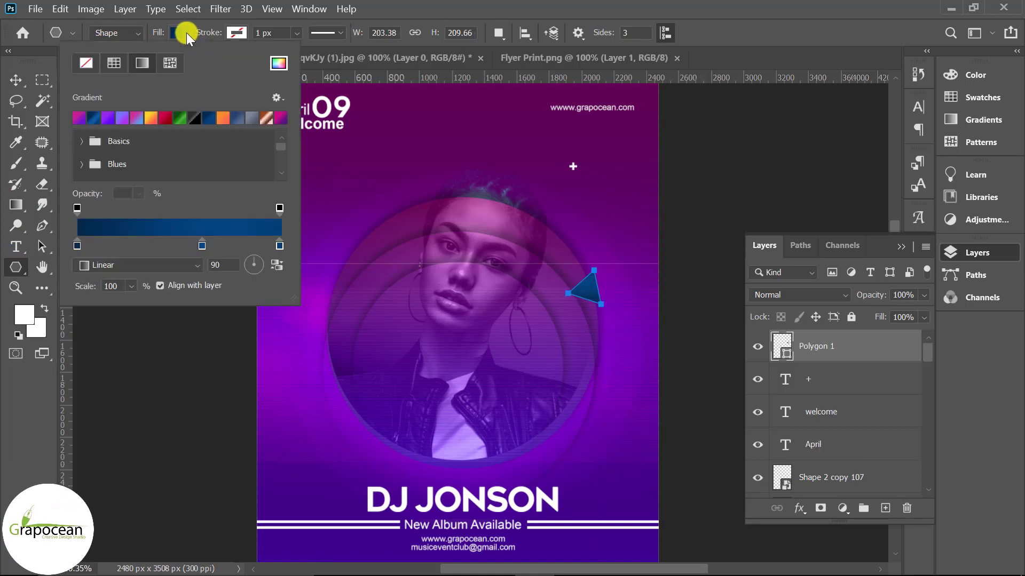
left_click(86, 63)
left_click(236, 33)
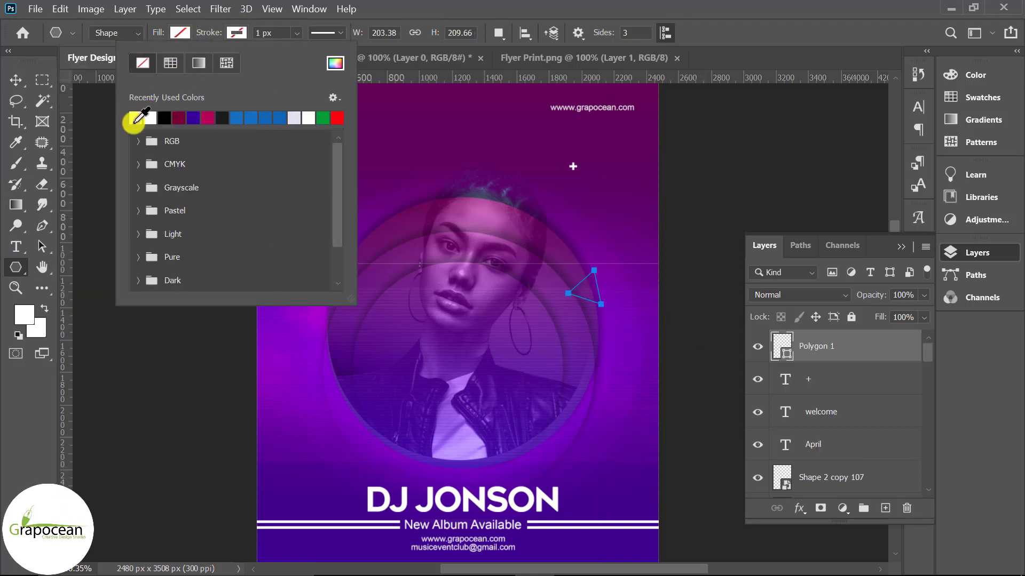
left_click(297, 34)
left_click_drag(300, 49, 312, 50)
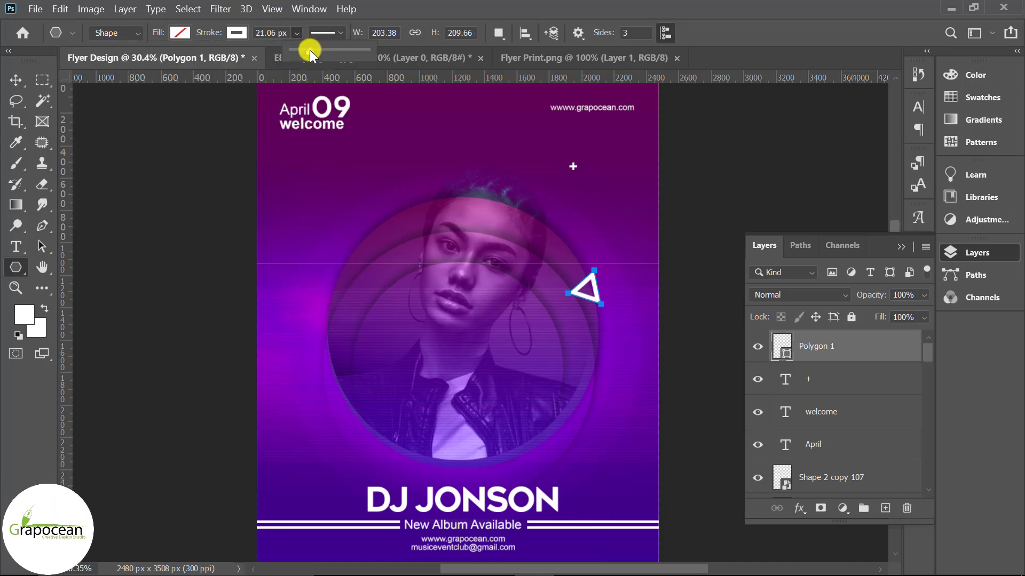
left_click_drag(312, 50, 307, 50)
left_click(15, 80)
scroll(613, 314, "up", 1)
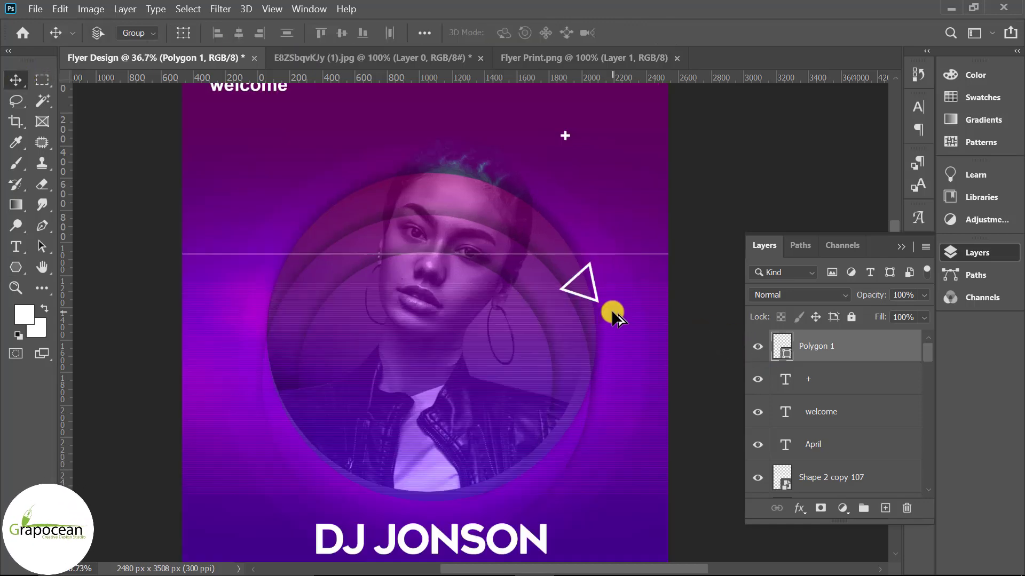
Scale the triangle to about 75% and set its outline width to 10 px
key("ctrl+t")
scroll(647, 309, "up", 2)
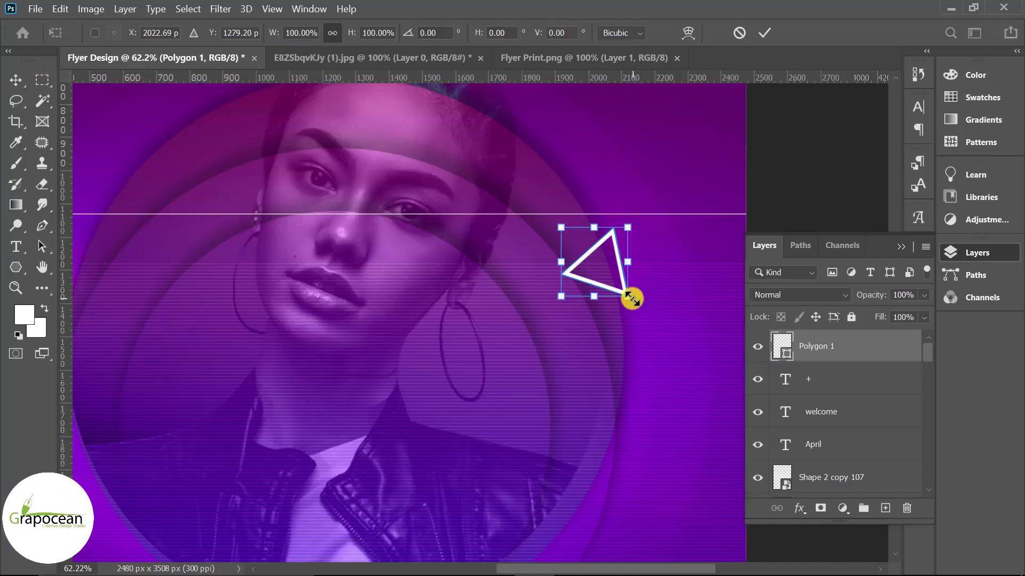
left_click_drag(624, 295, 619, 295)
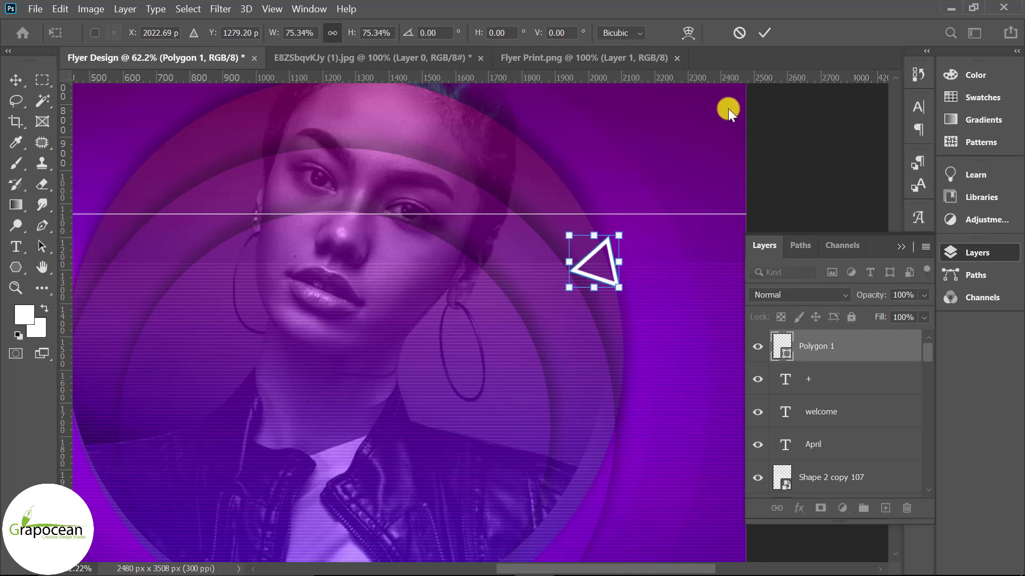
left_click(15, 267)
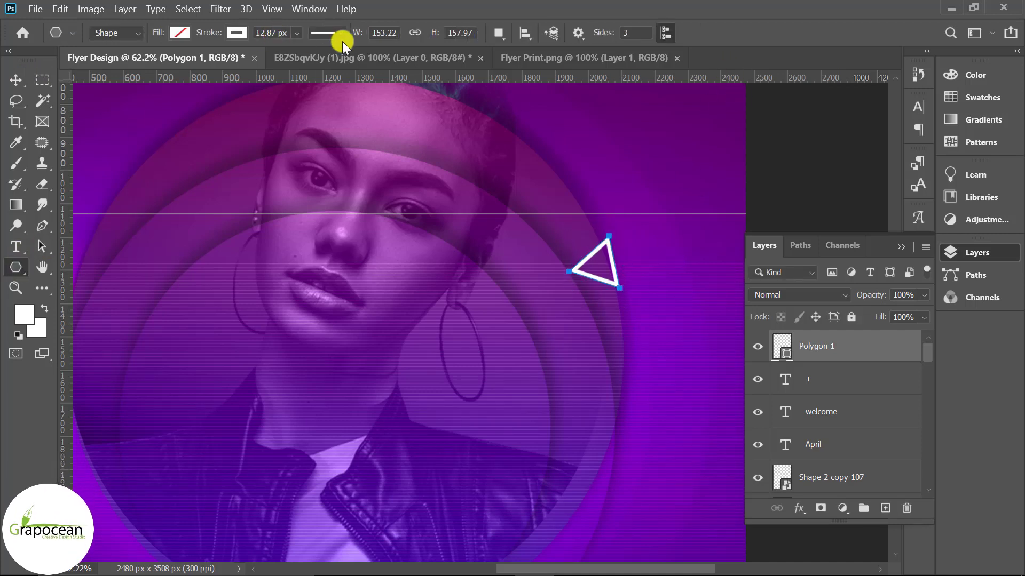
left_click(287, 34)
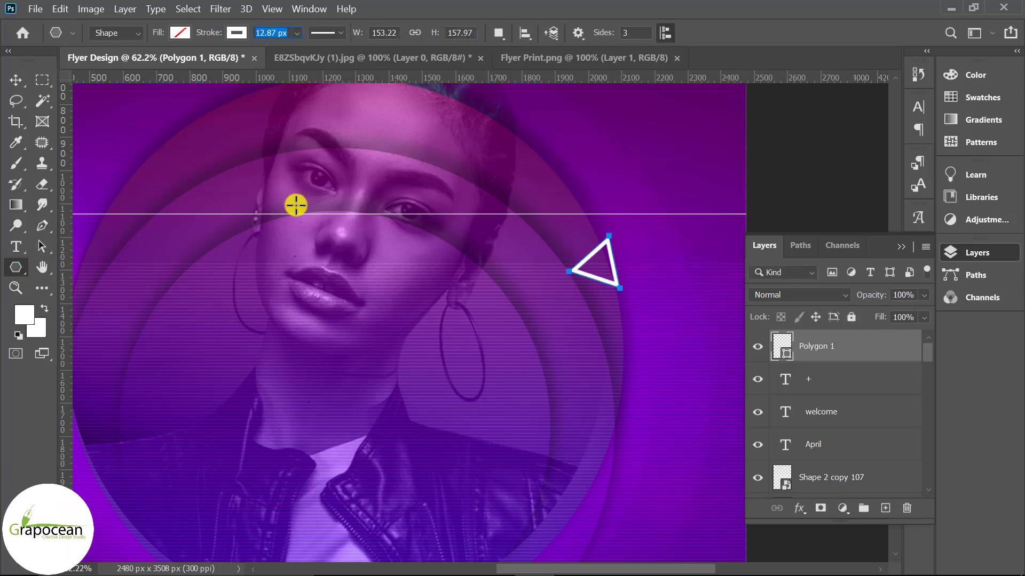
type("10")
left_click(13, 79)
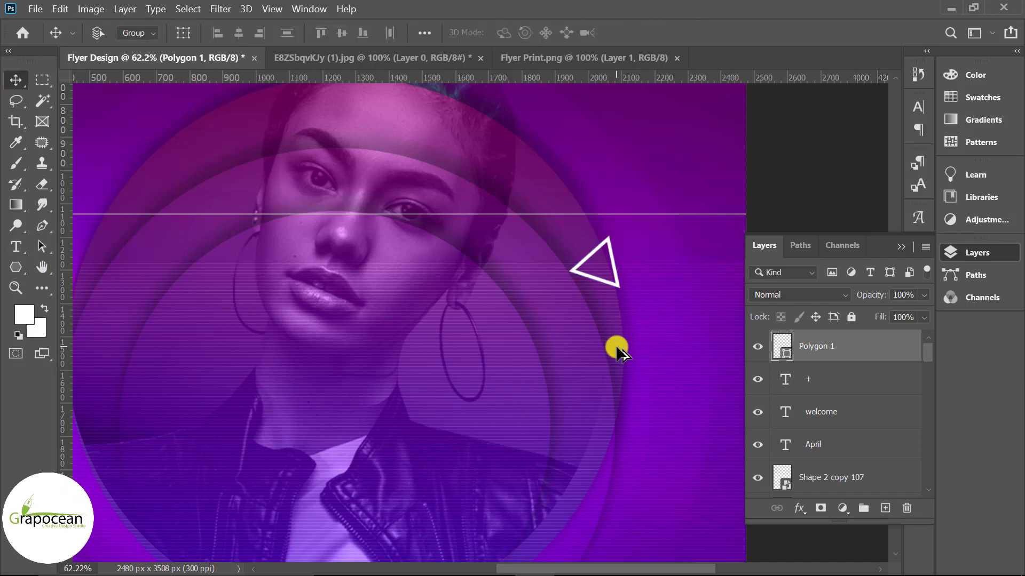
scroll(617, 347, "down", 3)
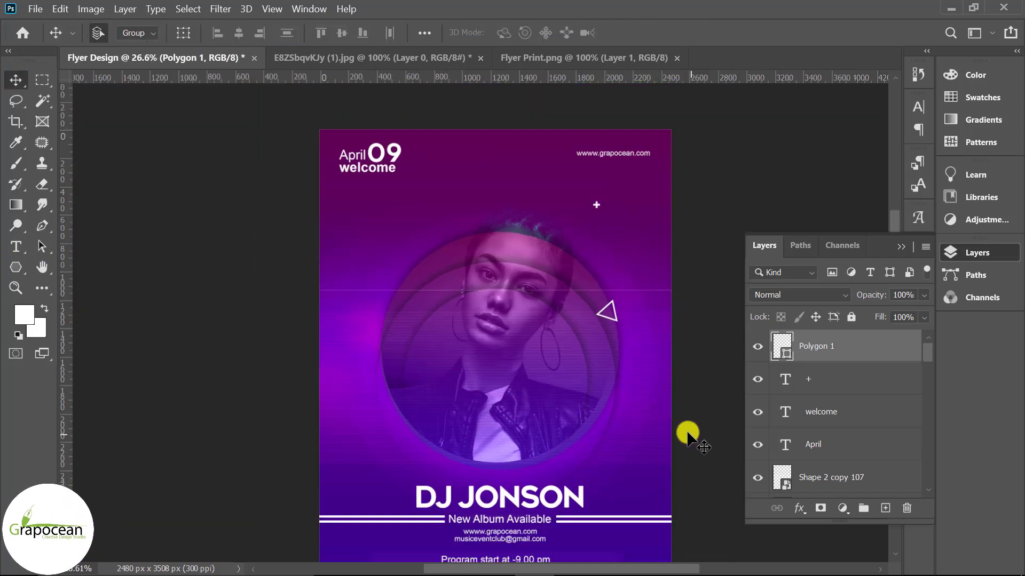
scroll(667, 431, "down", 2)
Draw a small circle at the photo's left edge and add a new empty layer
right_click(16, 267)
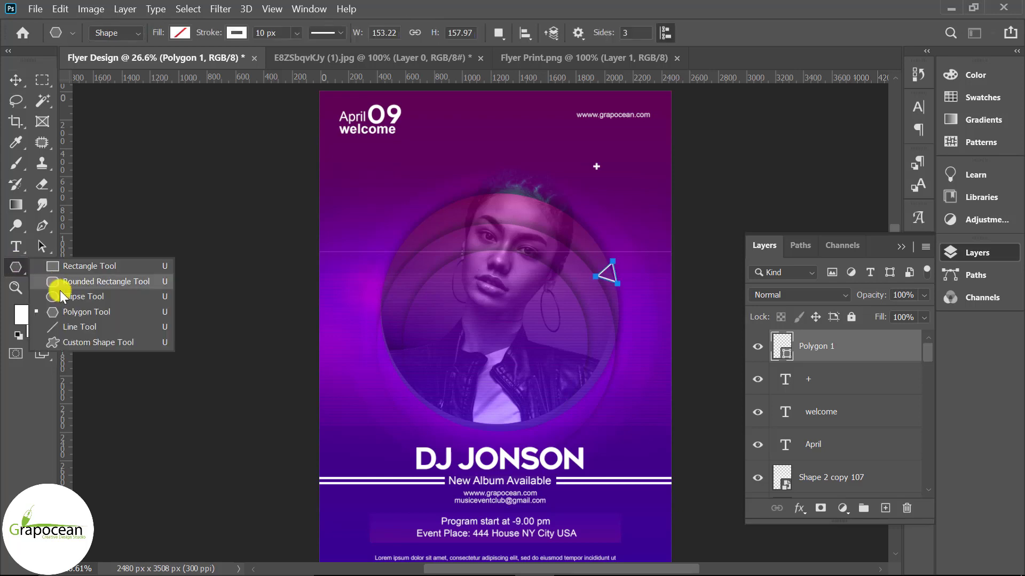
left_click(69, 293)
left_click_drag(372, 344, 399, 370)
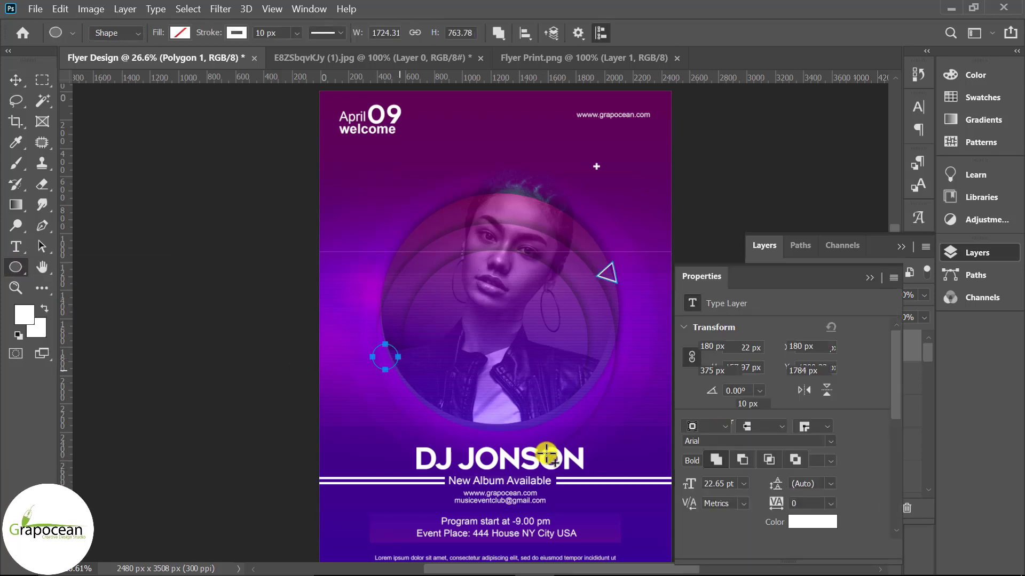
left_click(14, 82)
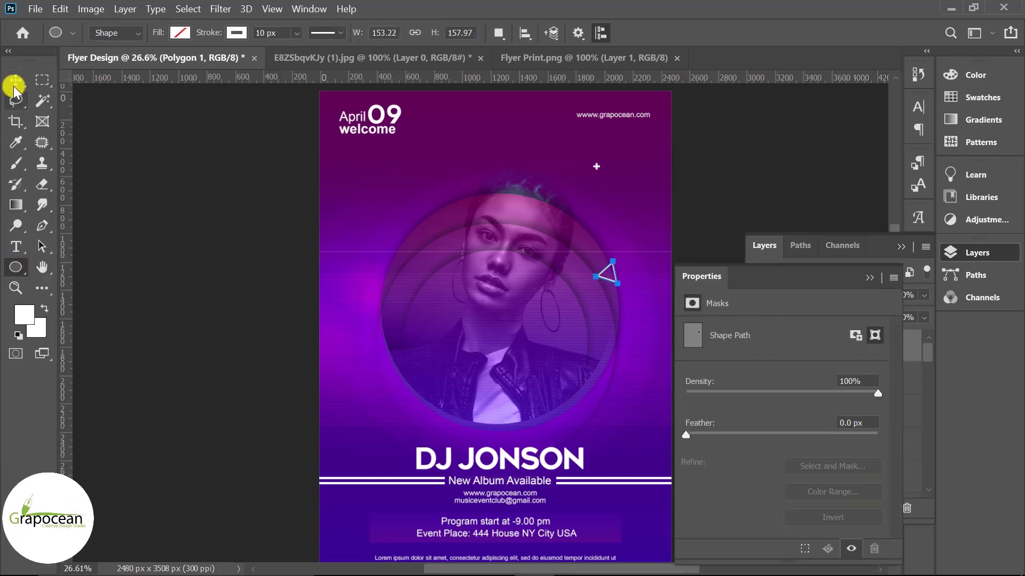
left_click(866, 278)
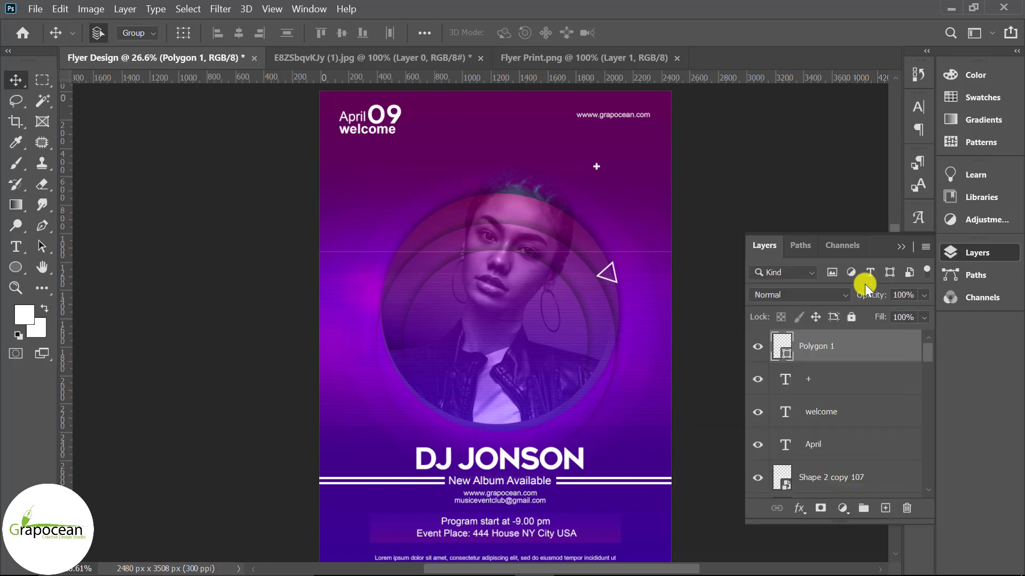
left_click(887, 508)
Draw a small circle on the photo's left edge with no fill and a 10 px white outline
left_click(16, 266)
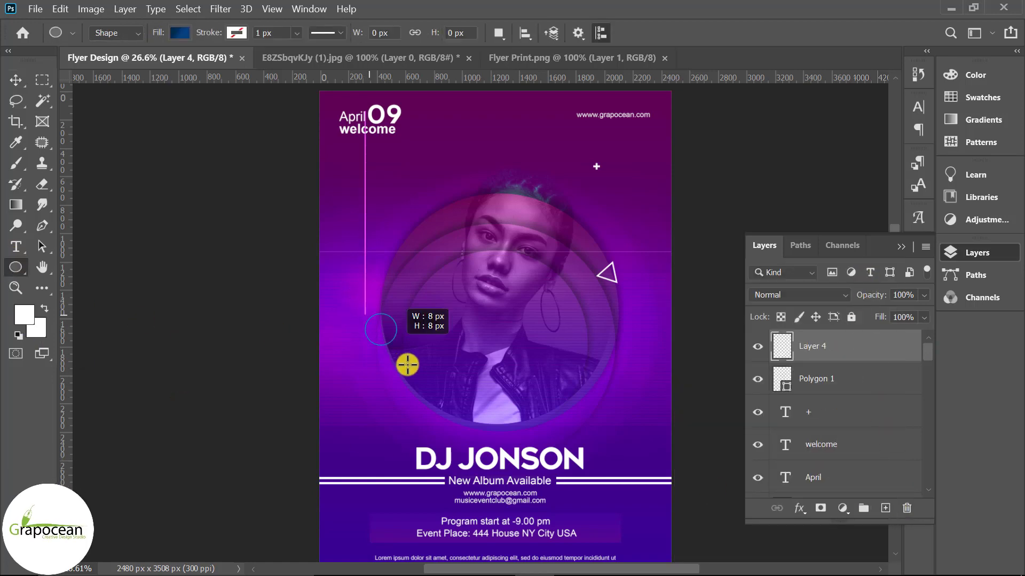
left_click_drag(407, 364, 391, 362)
left_click(184, 36)
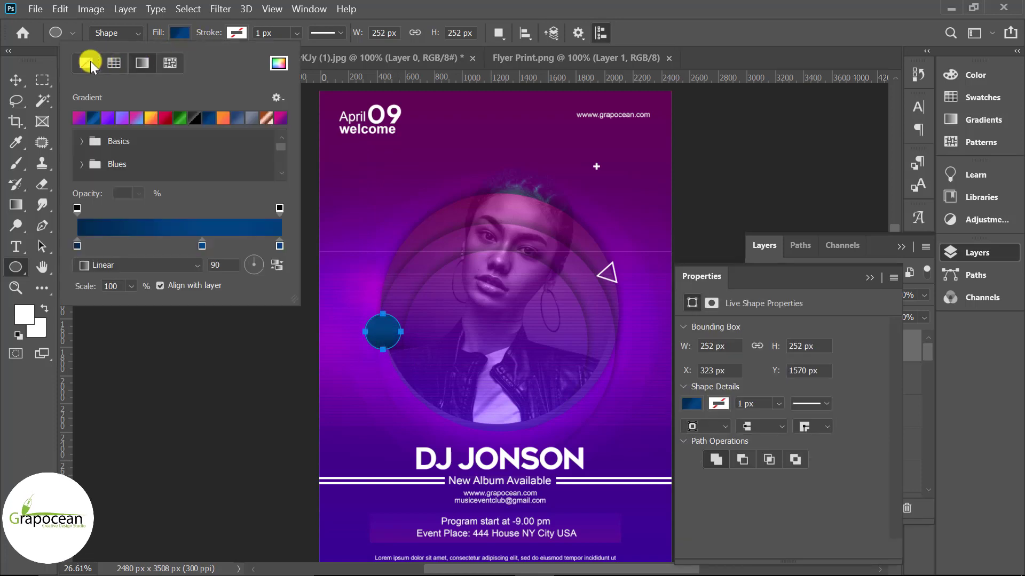
left_click(87, 62)
left_click(230, 34)
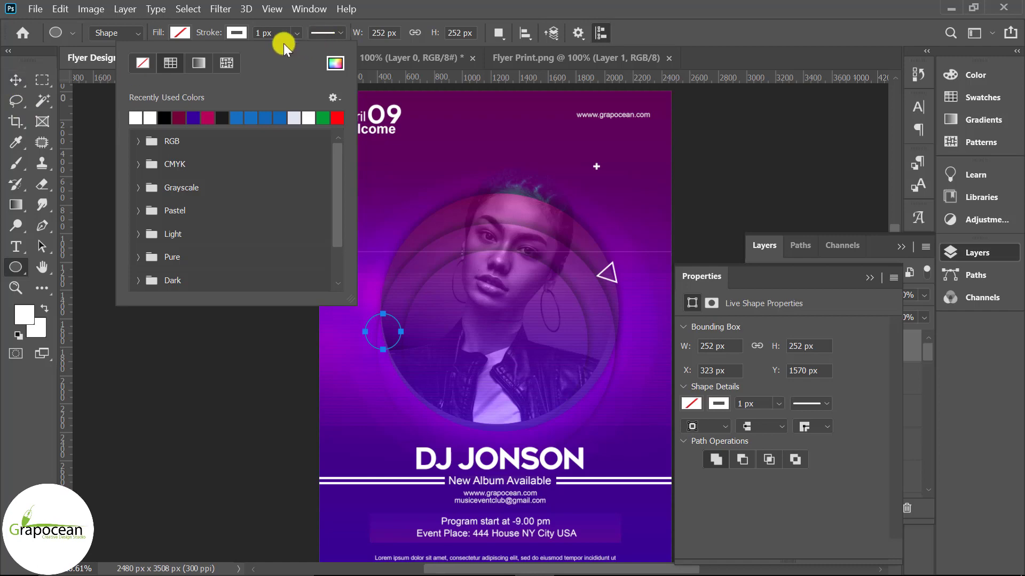
type("10")
key("Return")
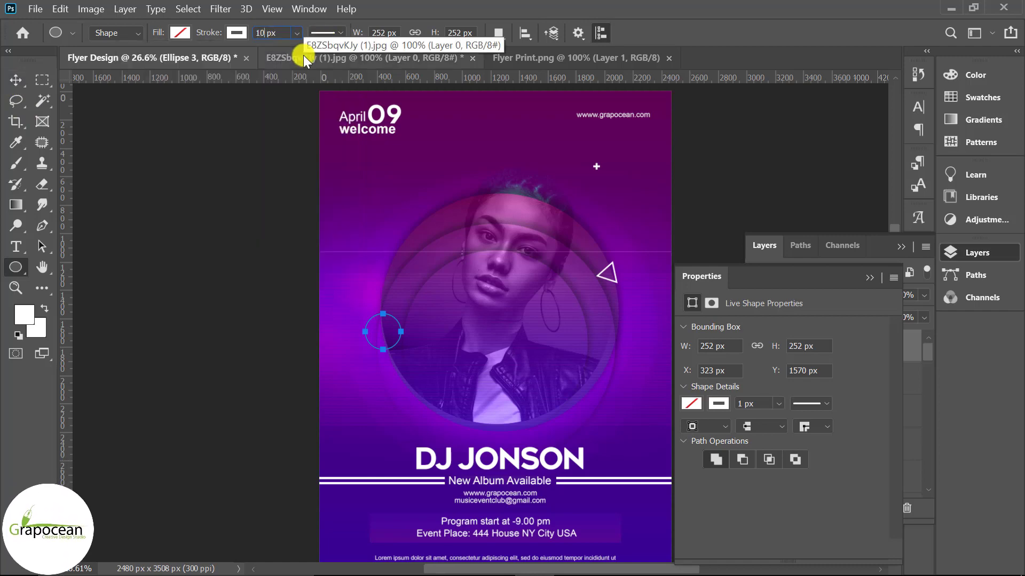
left_click(15, 80)
scroll(534, 405, "down", 3)
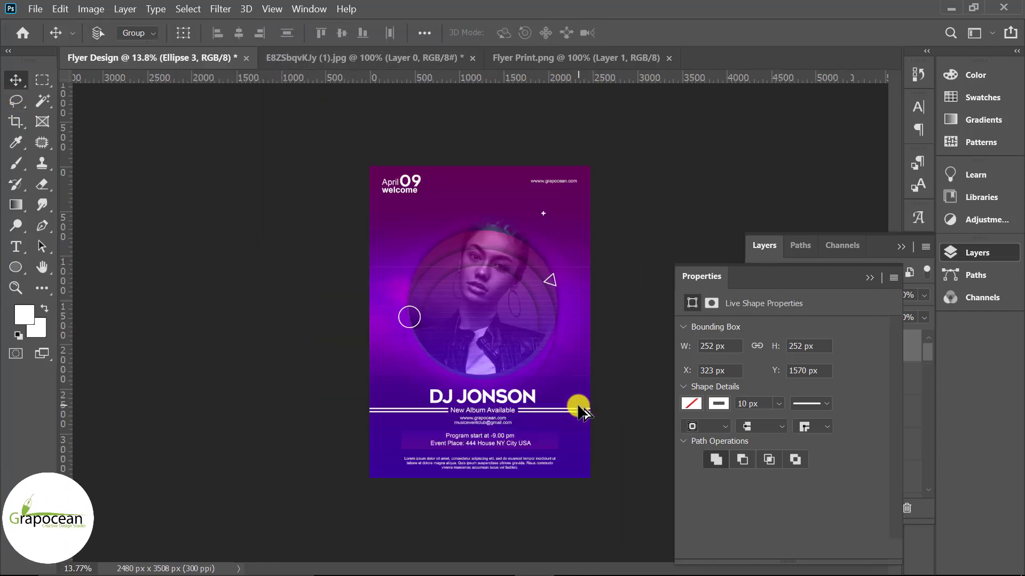
scroll(578, 349, "up", 2)
scroll(571, 304, "up", 1)
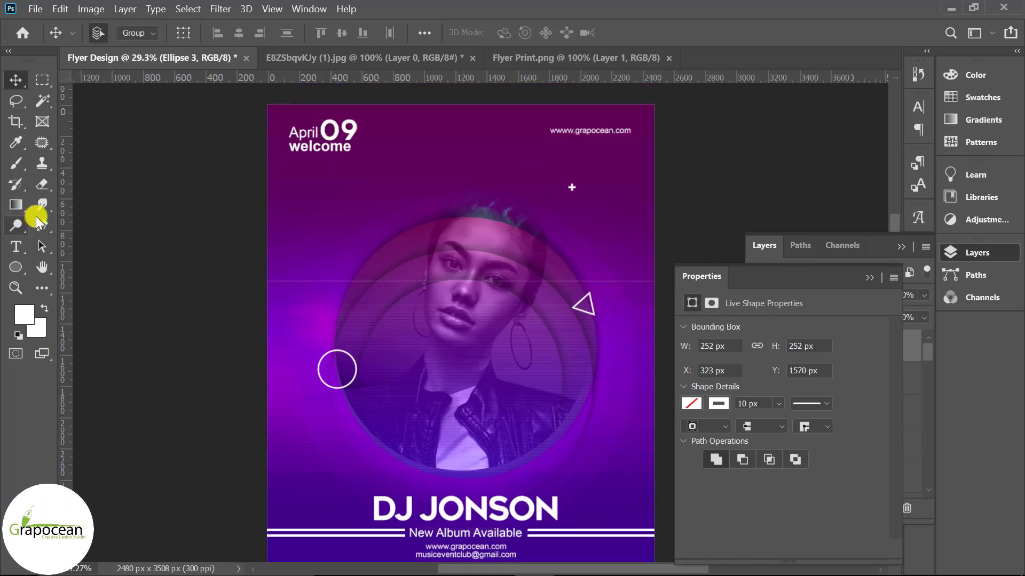
Add a plus-sign text layer inside the photo and Alt-drag a copy higher up
left_click(15, 247)
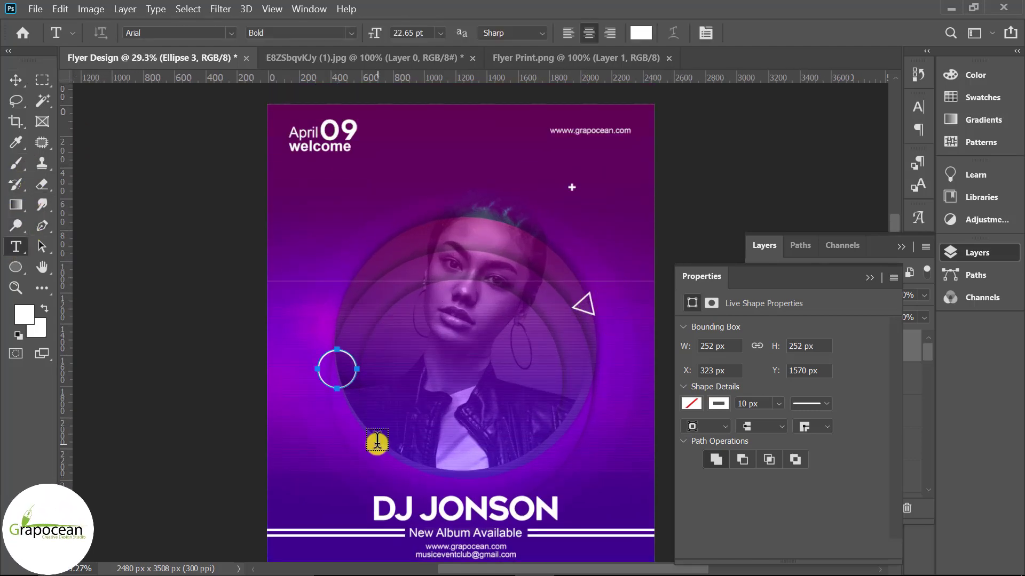
left_click(392, 437)
key("BackSpace")
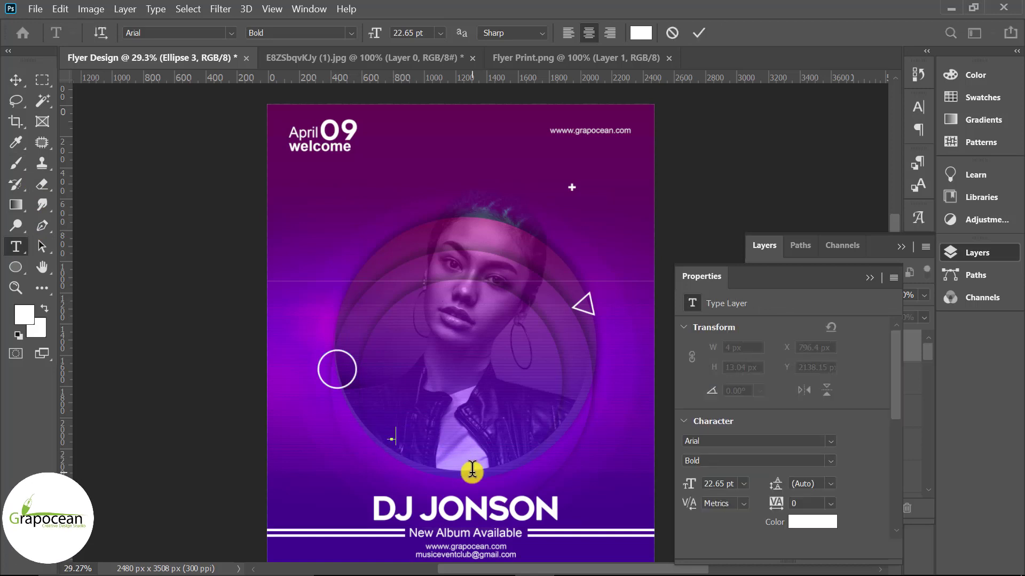
type("+")
left_click(15, 80)
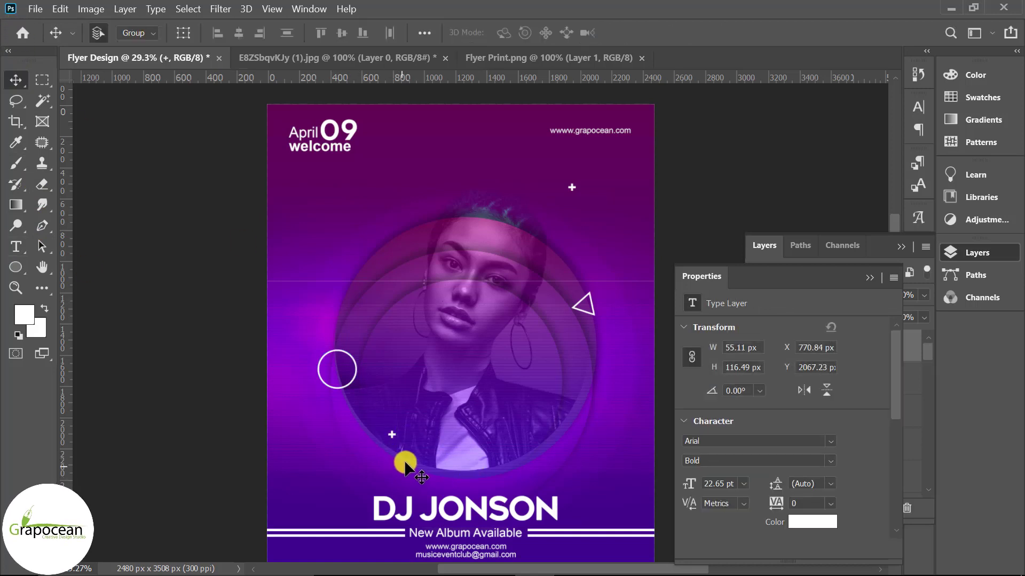
scroll(389, 435, "up", 5)
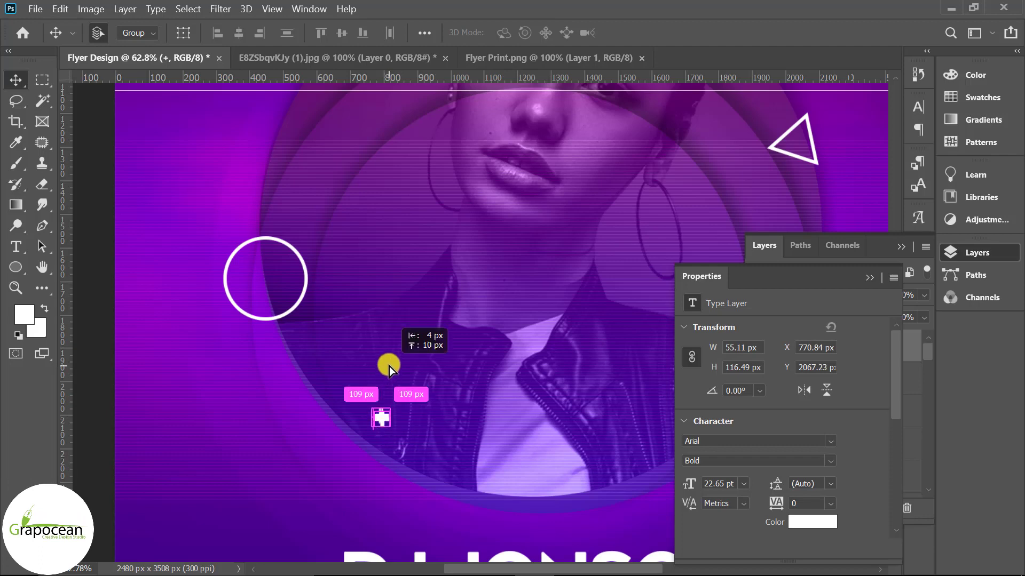
mouse_move(389, 366)
left_mouse_down()
mouse_move(281, 109)
mouse_move(432, 191)
left_mouse_up()
Alt-drag a copy of the outline triangle to the photo's upper left
scroll(490, 303, "down", 5)
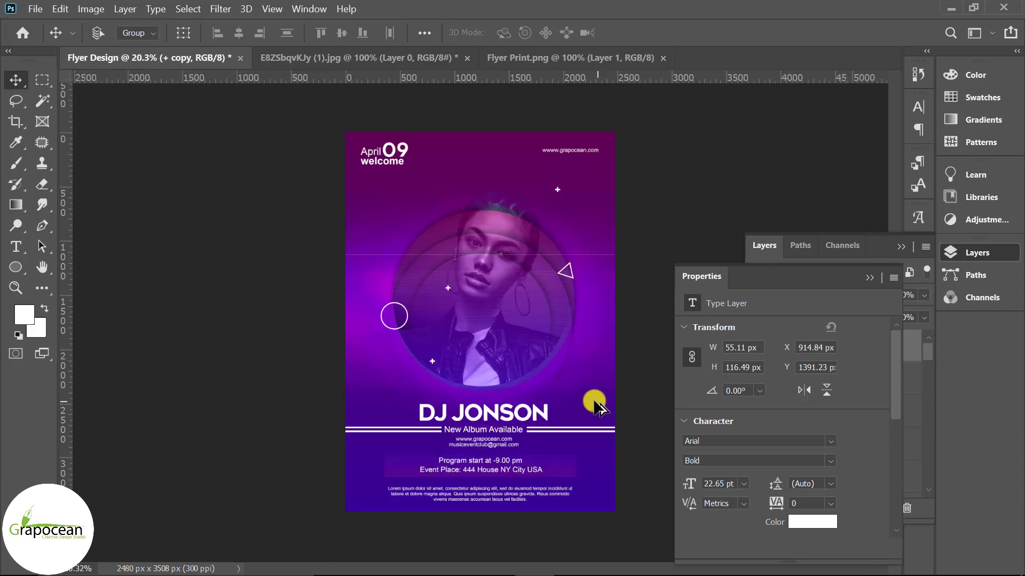
scroll(600, 400, "up", 3)
scroll(458, 309, "up", 3)
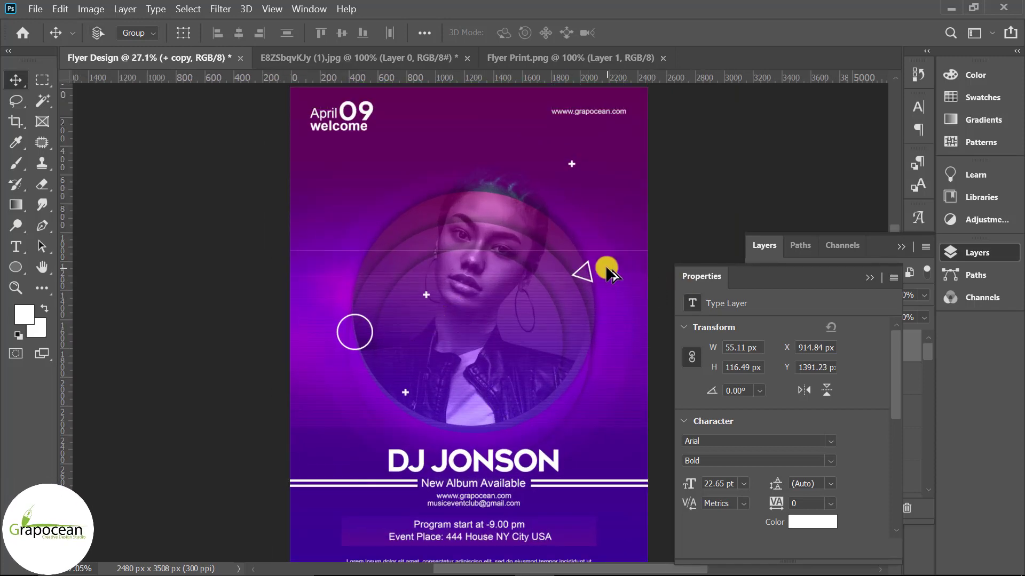
scroll(610, 274, "up", 3)
mouse_move(580, 265)
left_mouse_down()
mouse_move(443, 543)
mouse_move(242, 170)
left_mouse_up()
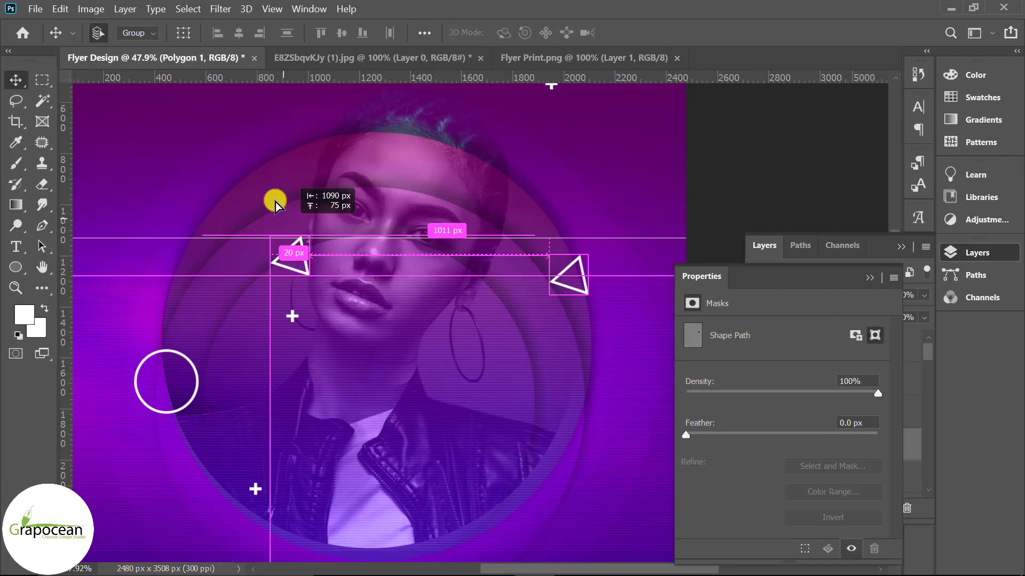